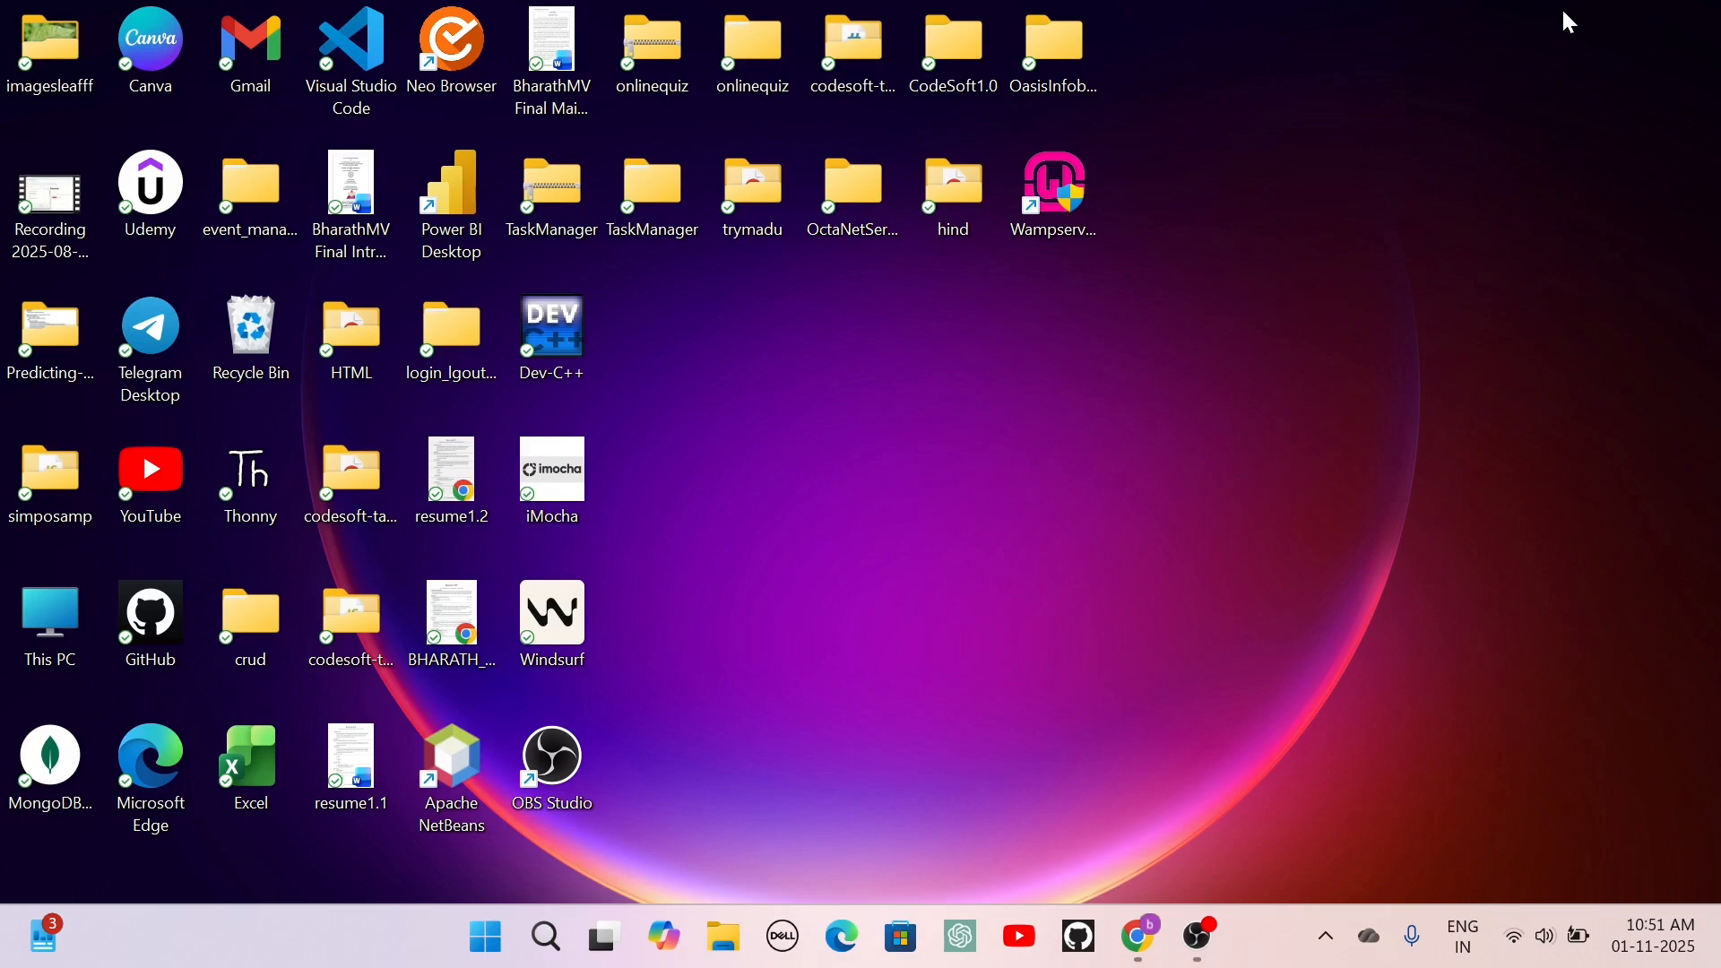
# Open Google Chrome and search Google for "oracle java".
pyautogui.click(1146, 935)
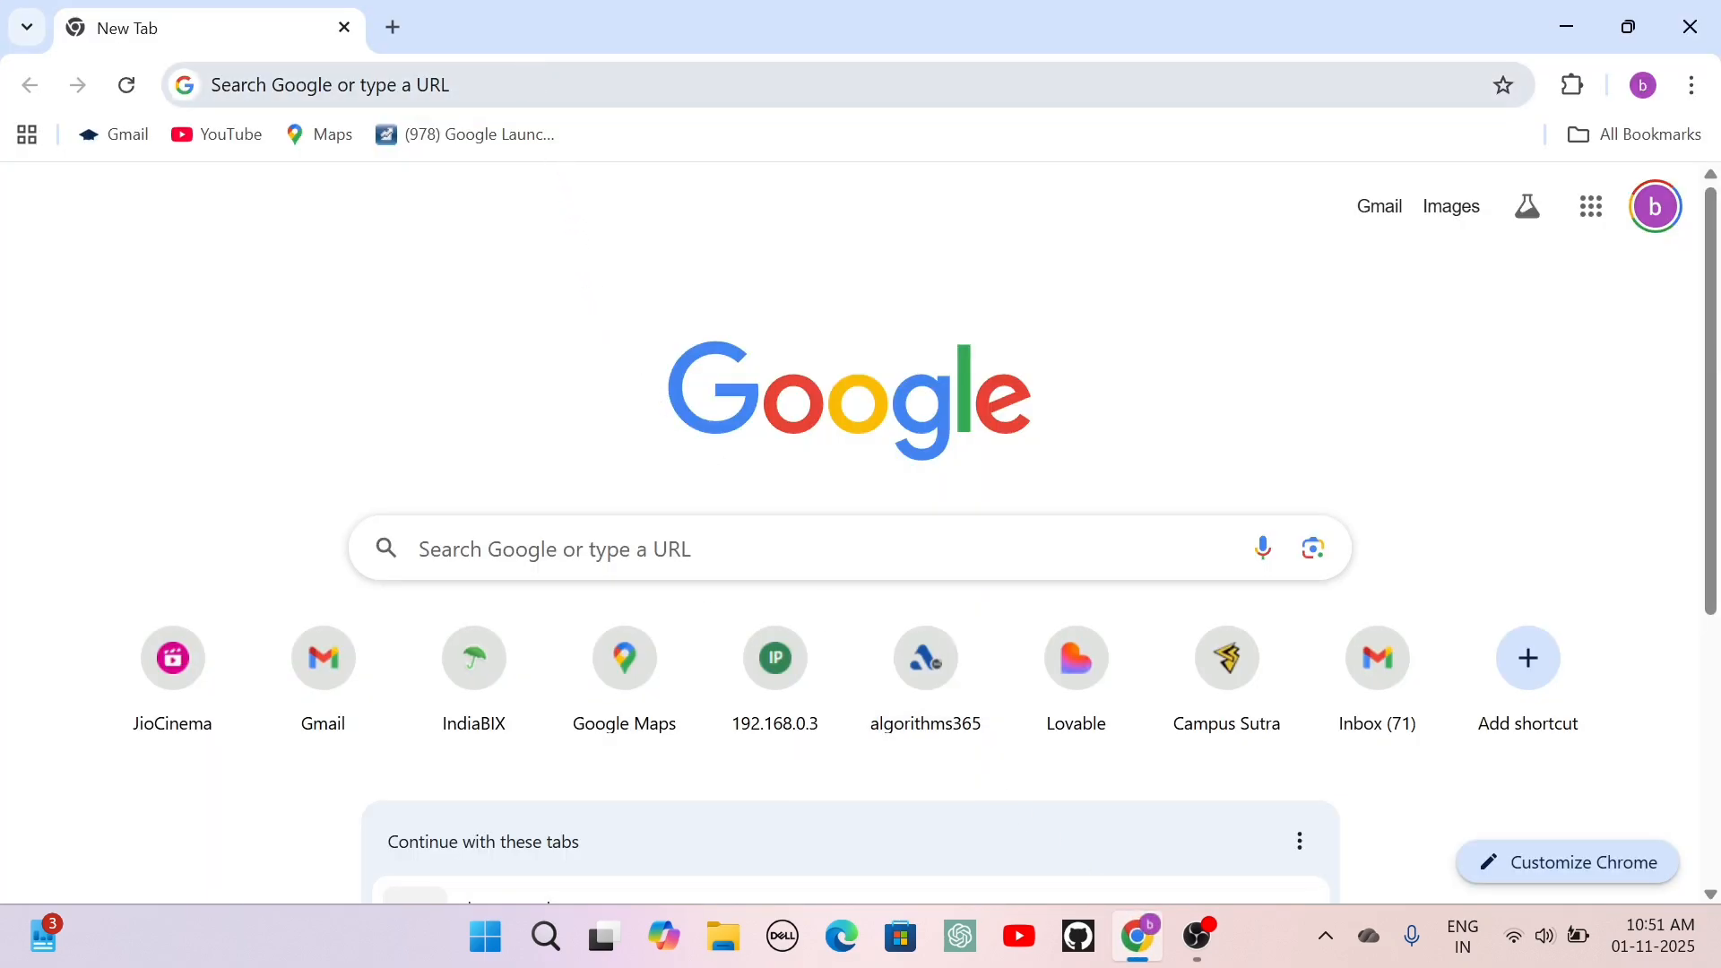
pyautogui.click(553, 85)
pyautogui.write('orac')
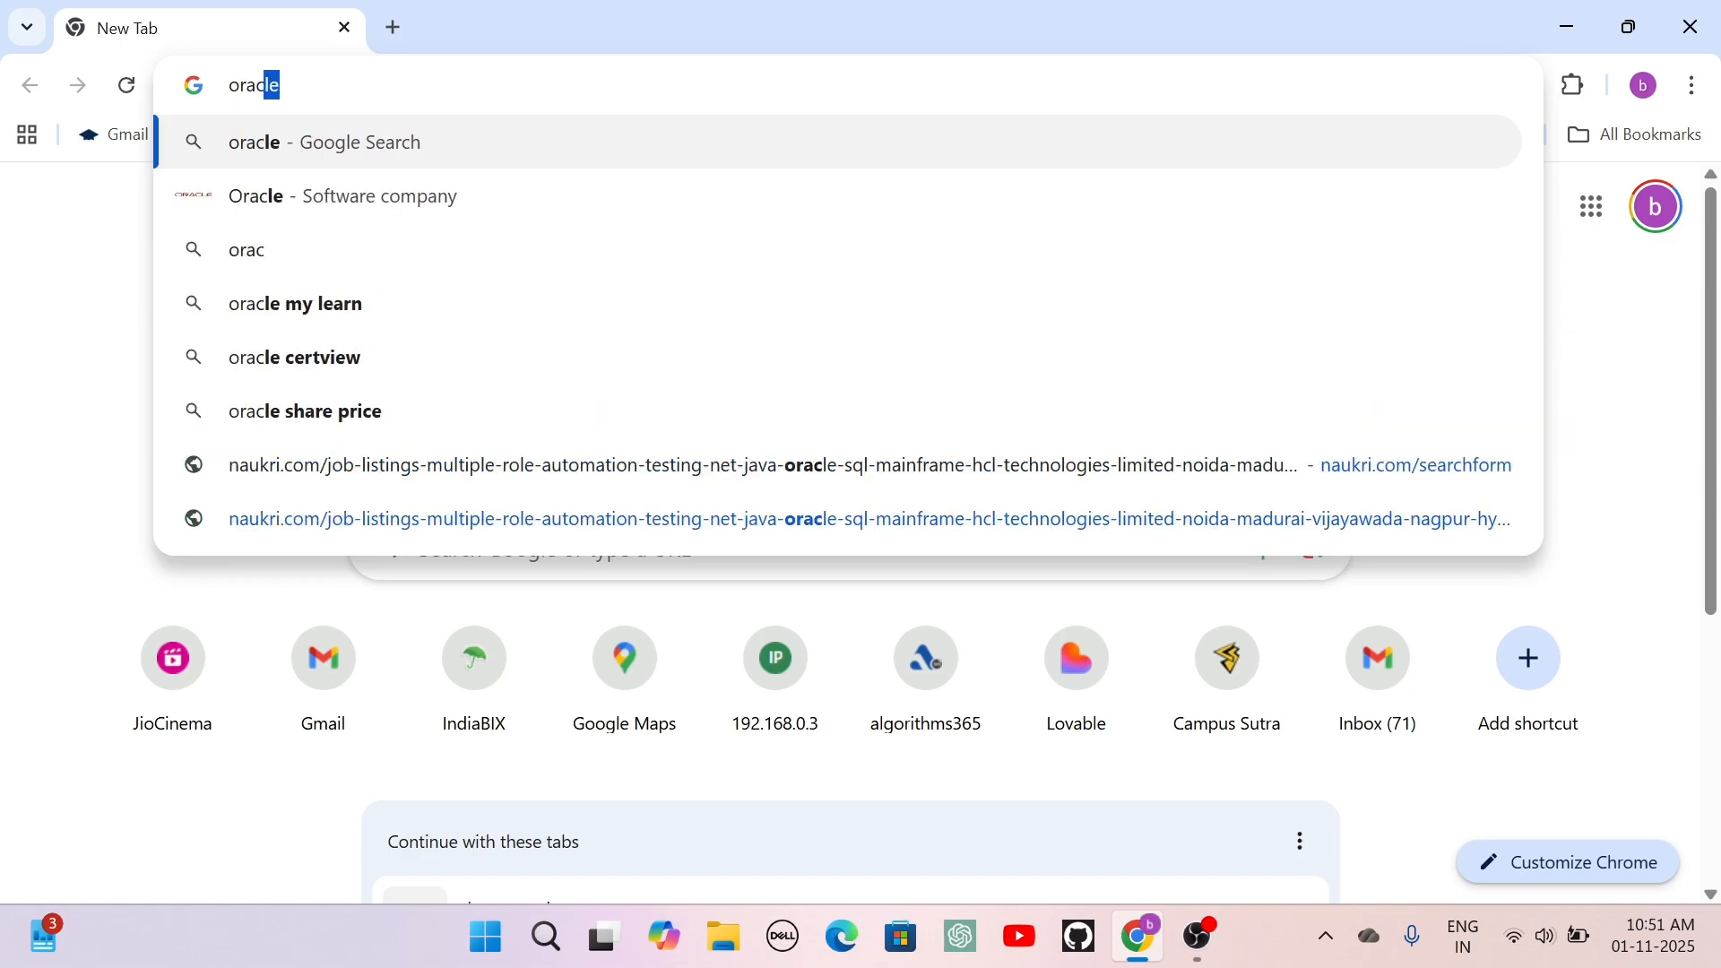
pyautogui.write('le')
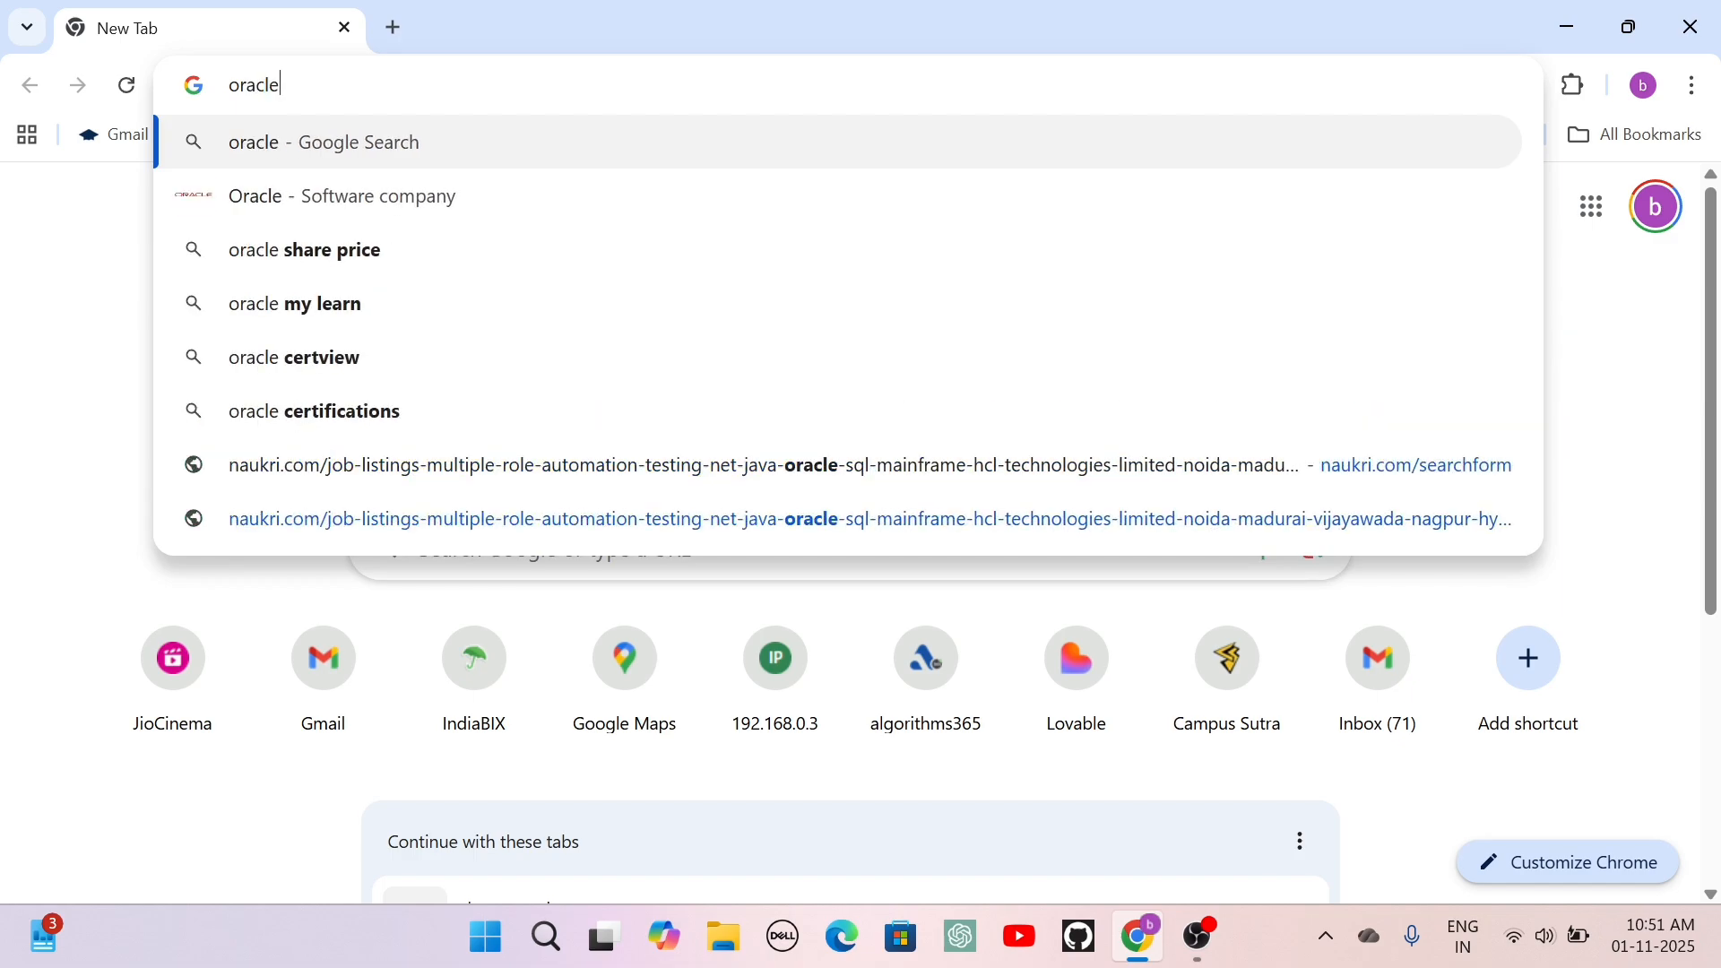
pyautogui.write(' java')
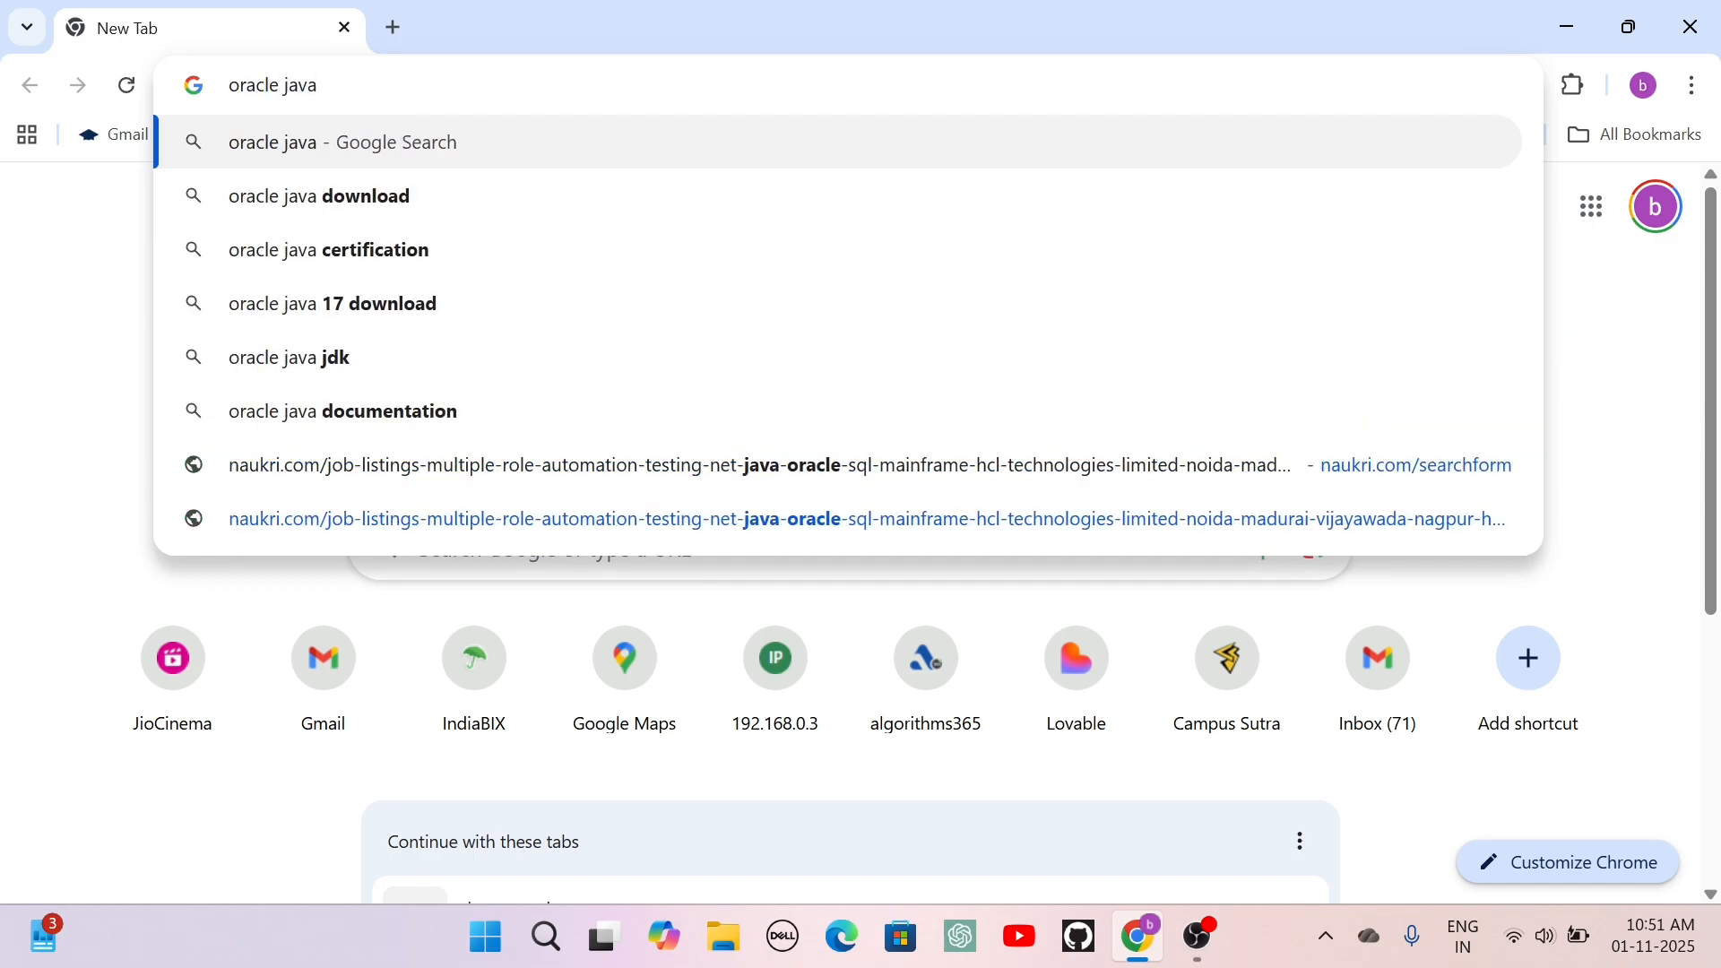
pyautogui.press('Return')
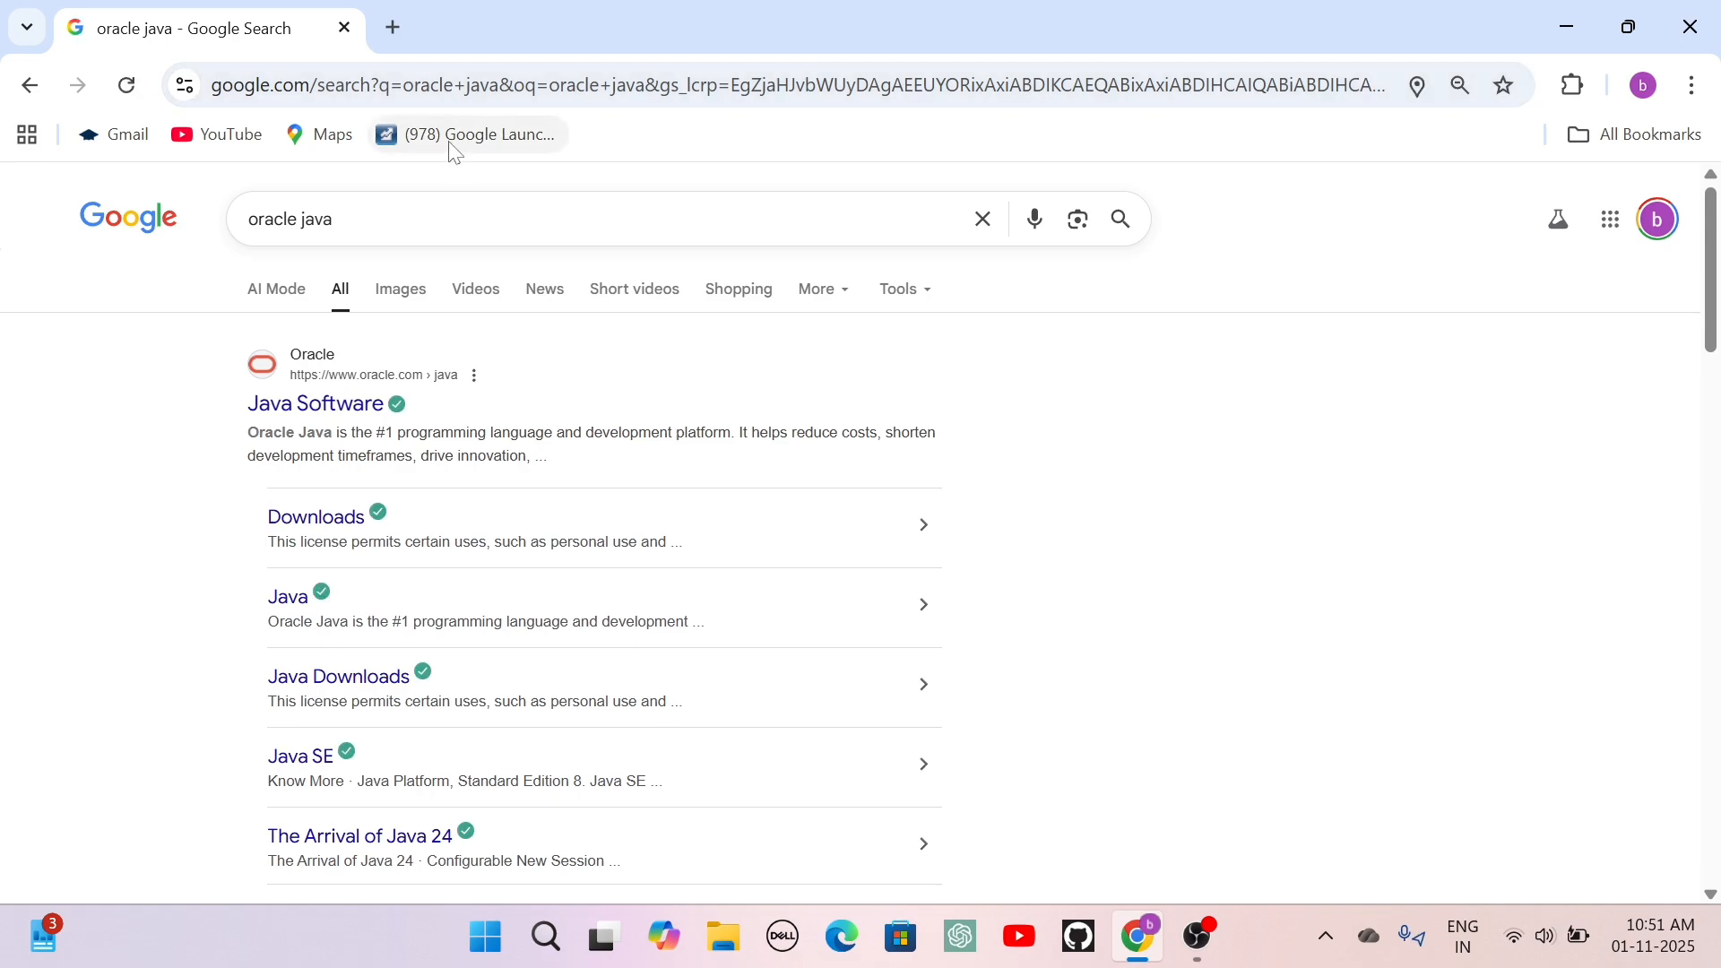
# Open Oracle's Java Software result, go to the Java Downloads page and dismiss the country-site prompt.
pyautogui.click(344, 413)
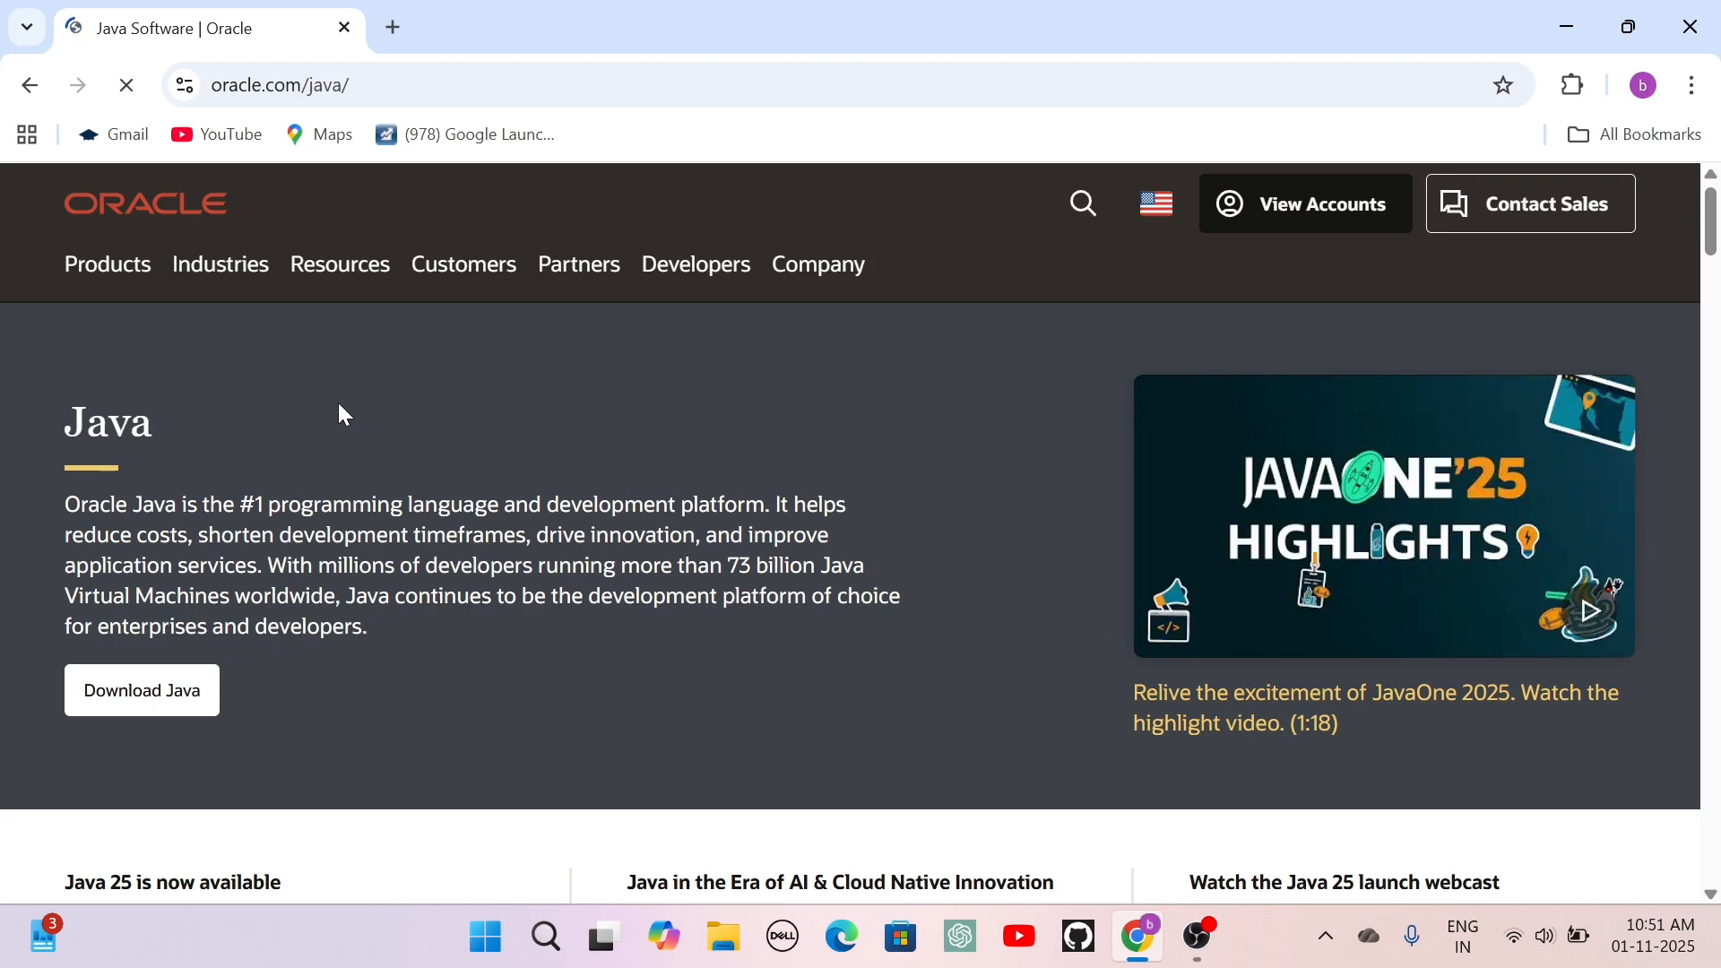
pyautogui.click(160, 707)
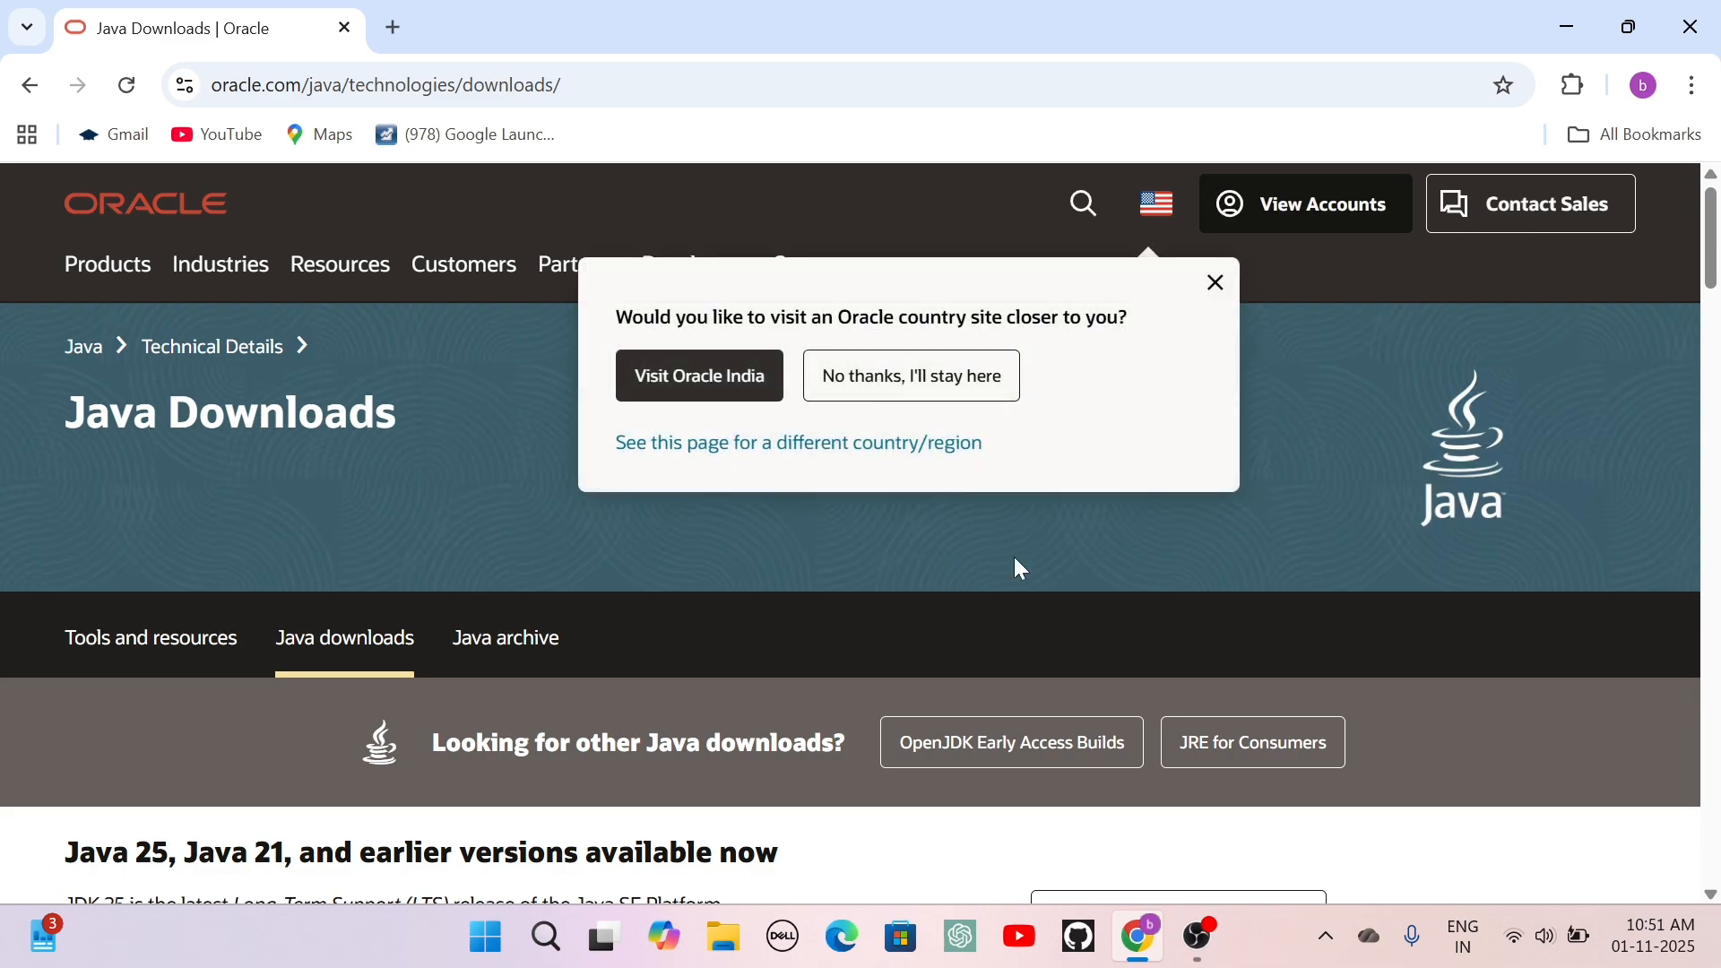
pyautogui.click(1224, 288)
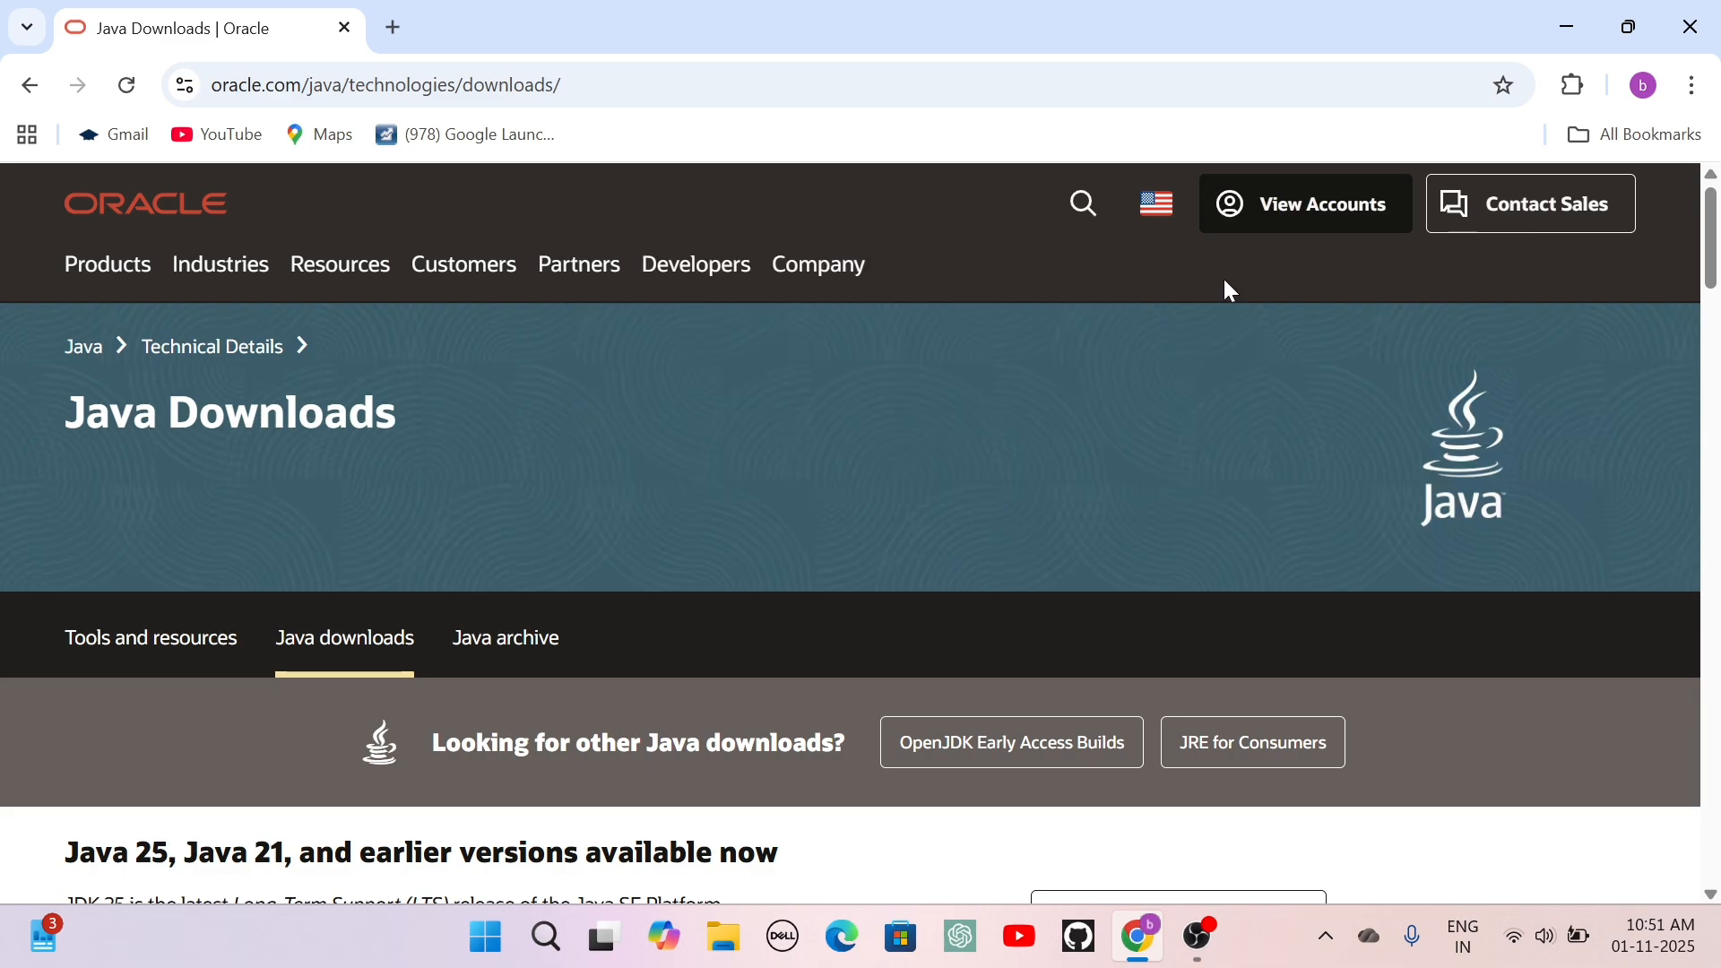
# Download the JDK 25 x64 Installer for Windows, jdk-25_windows-x64_bin.exe.
pyautogui.scroll(-4, 1127, 455)
pyautogui.scroll(-4, 1129, 461)
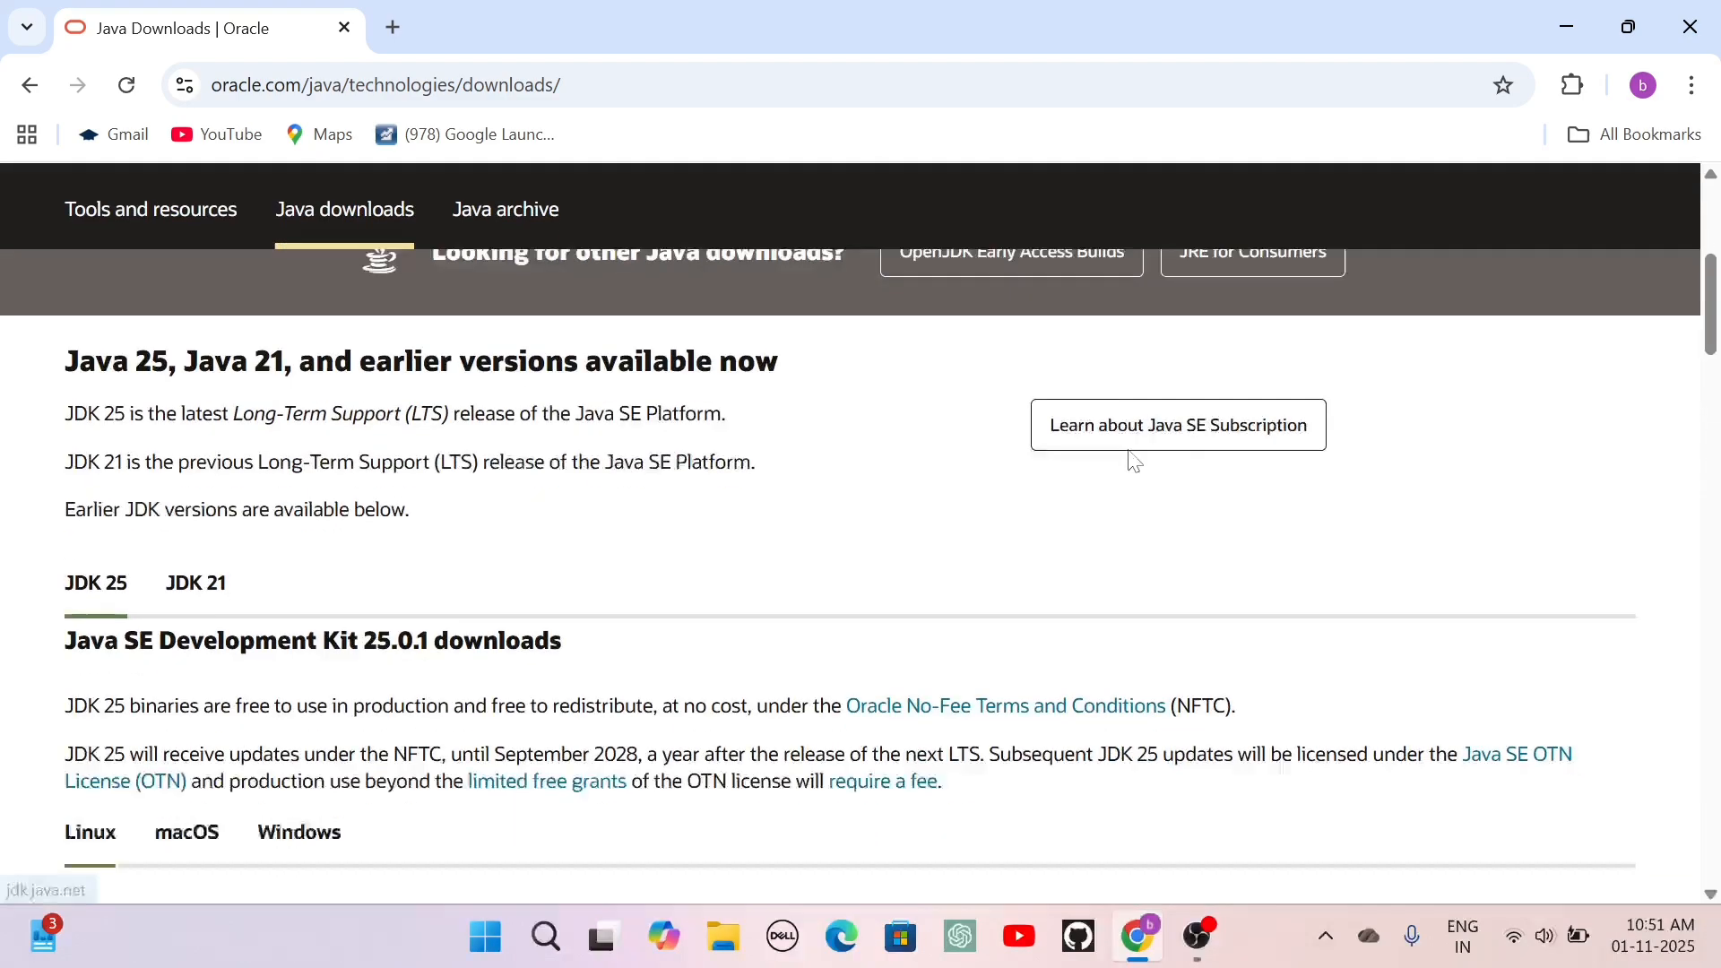
pyautogui.scroll(-2, 1129, 457)
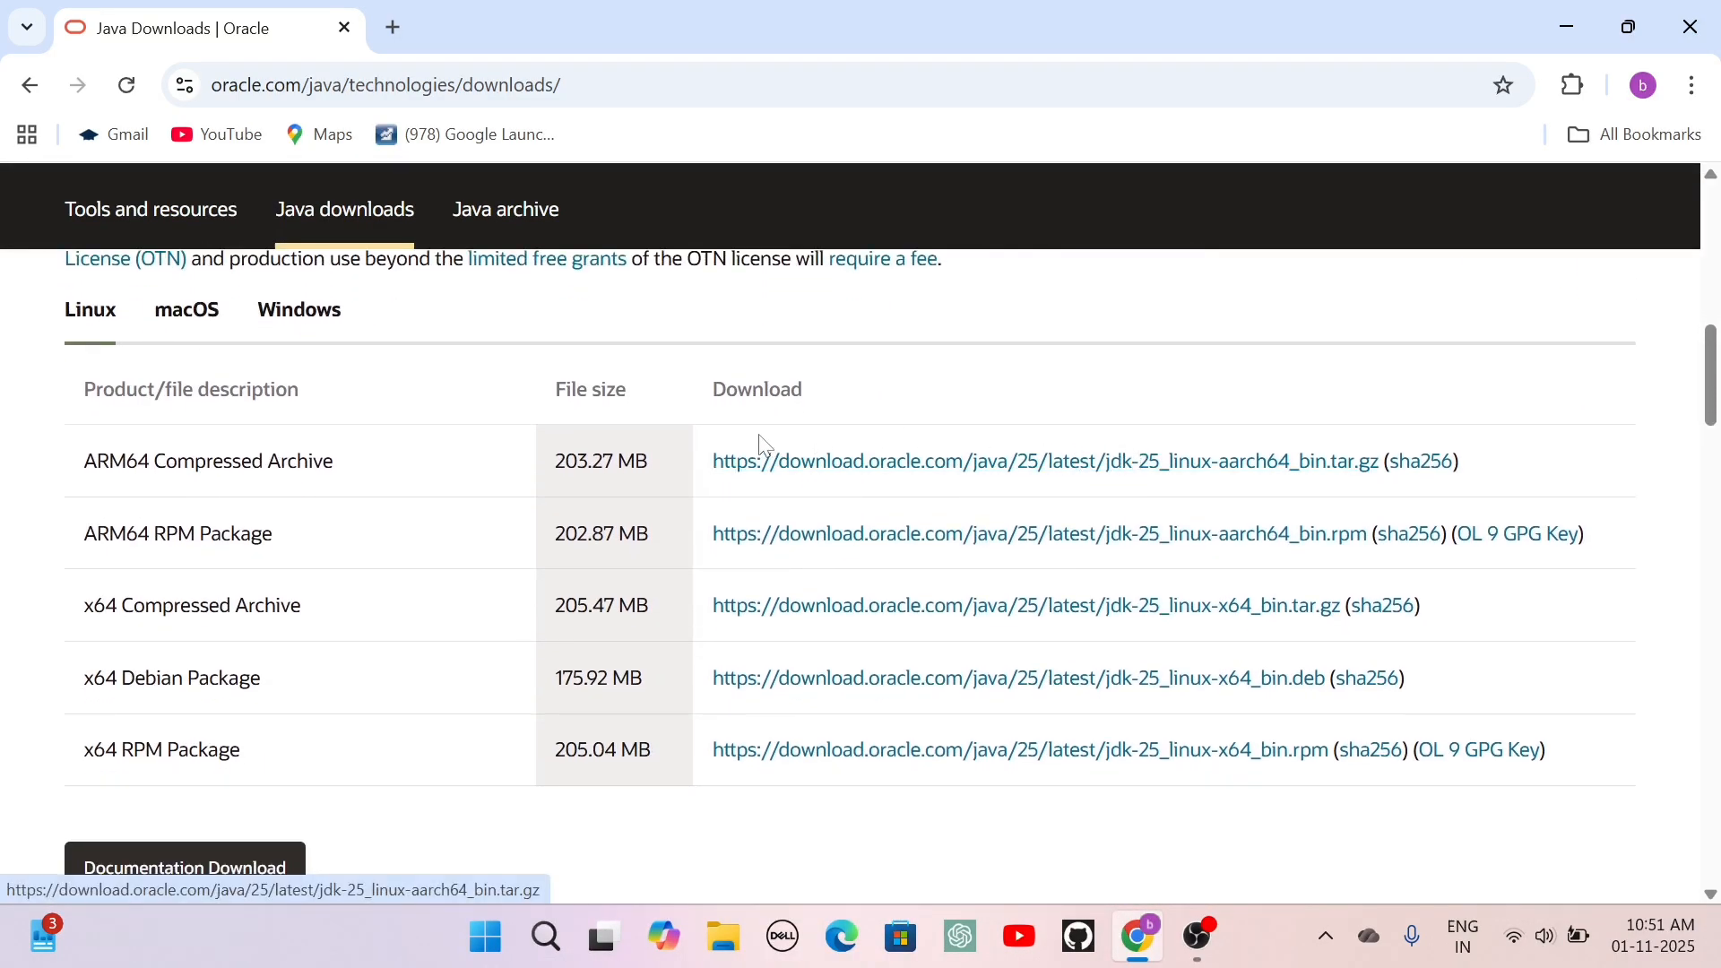
pyautogui.click(314, 326)
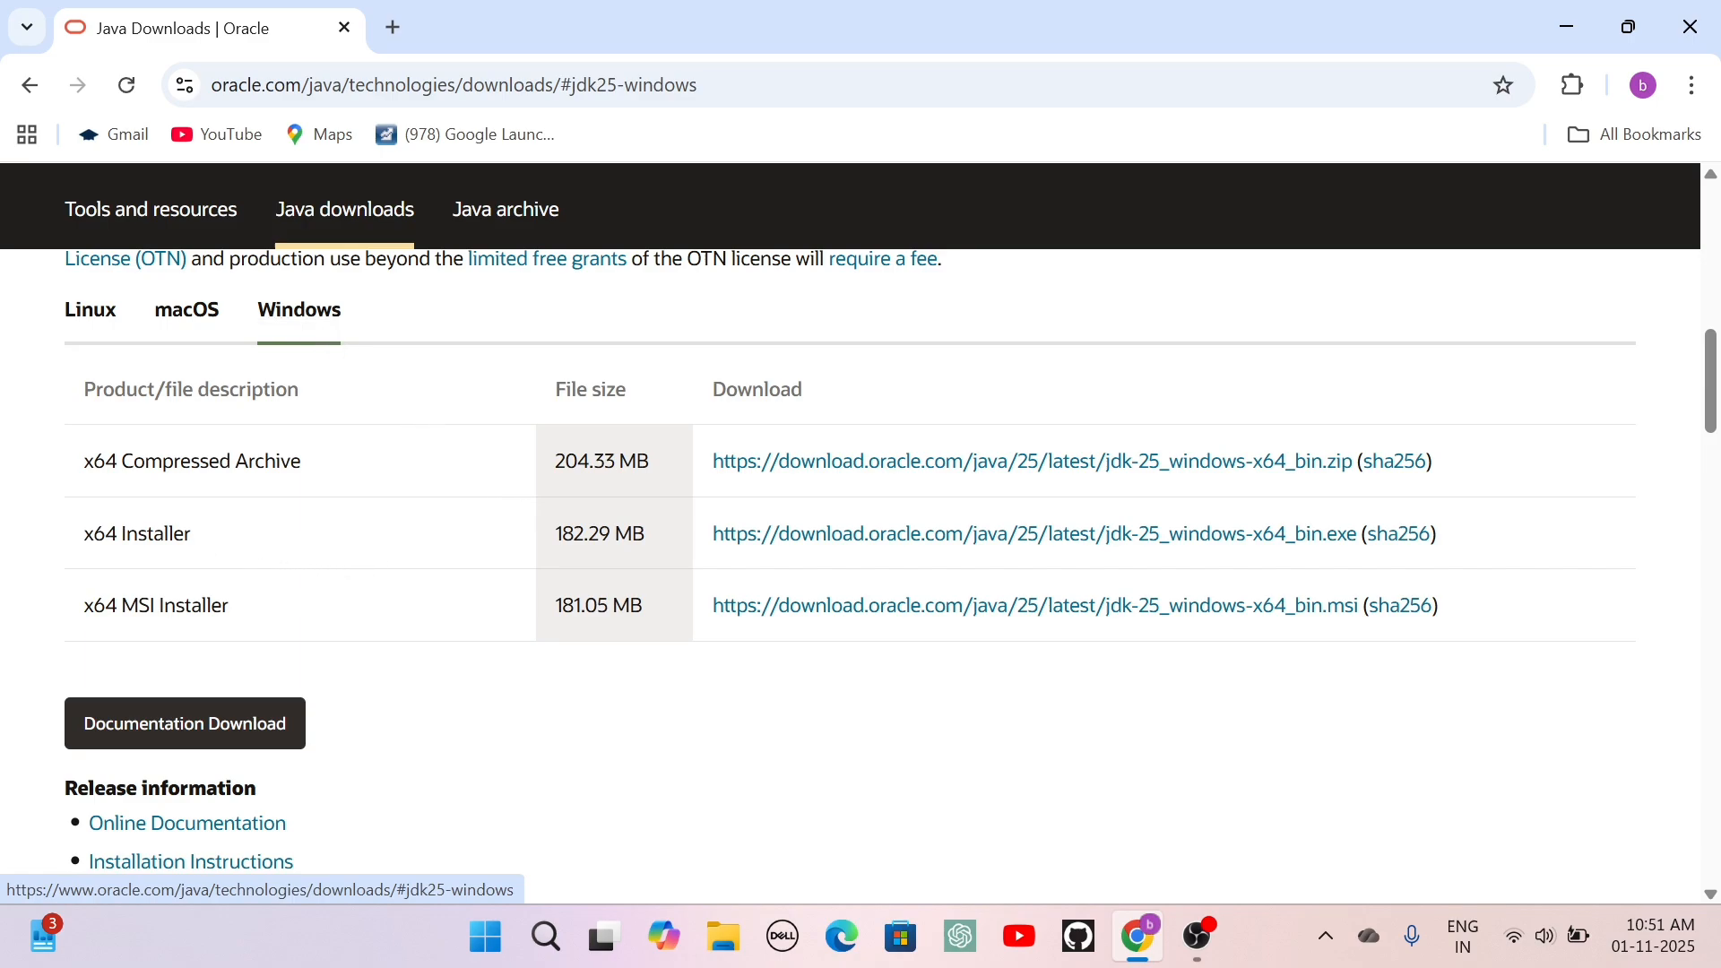
pyautogui.click(800, 547)
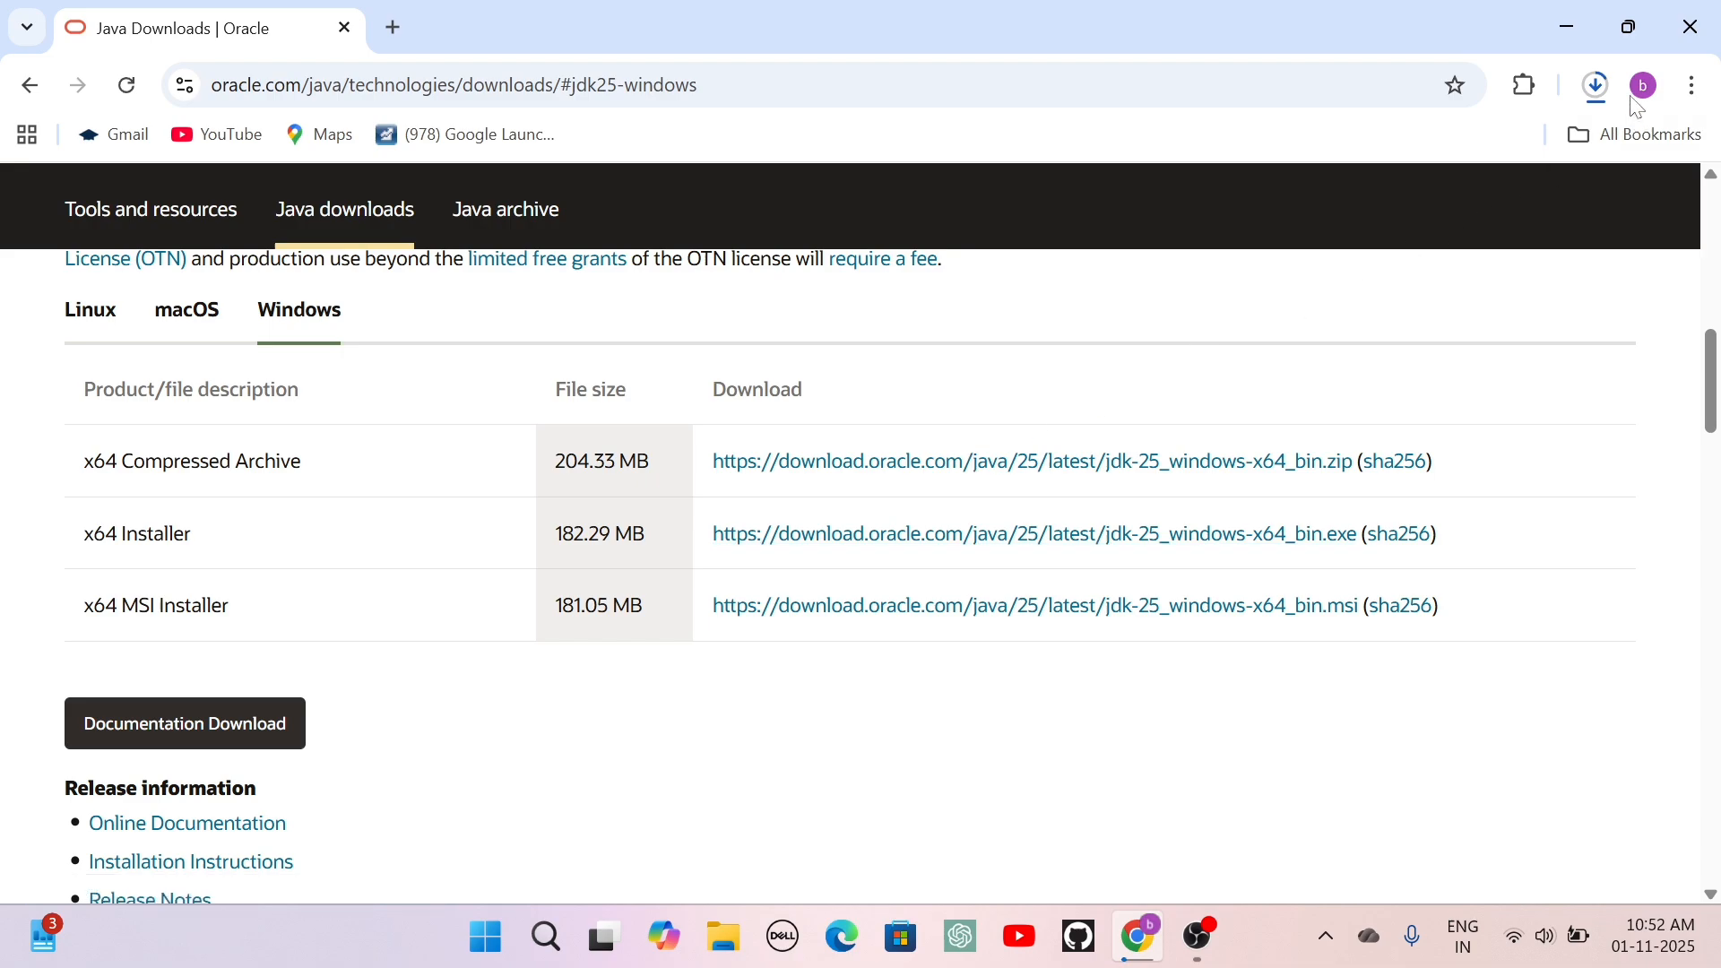
# Run the downloaded jdk-25_windows-x64_bin.exe, install the JDK to the default folder C:\Program Files\Java\jdk-25\ and close the wizard.
pyautogui.click(1600, 87)
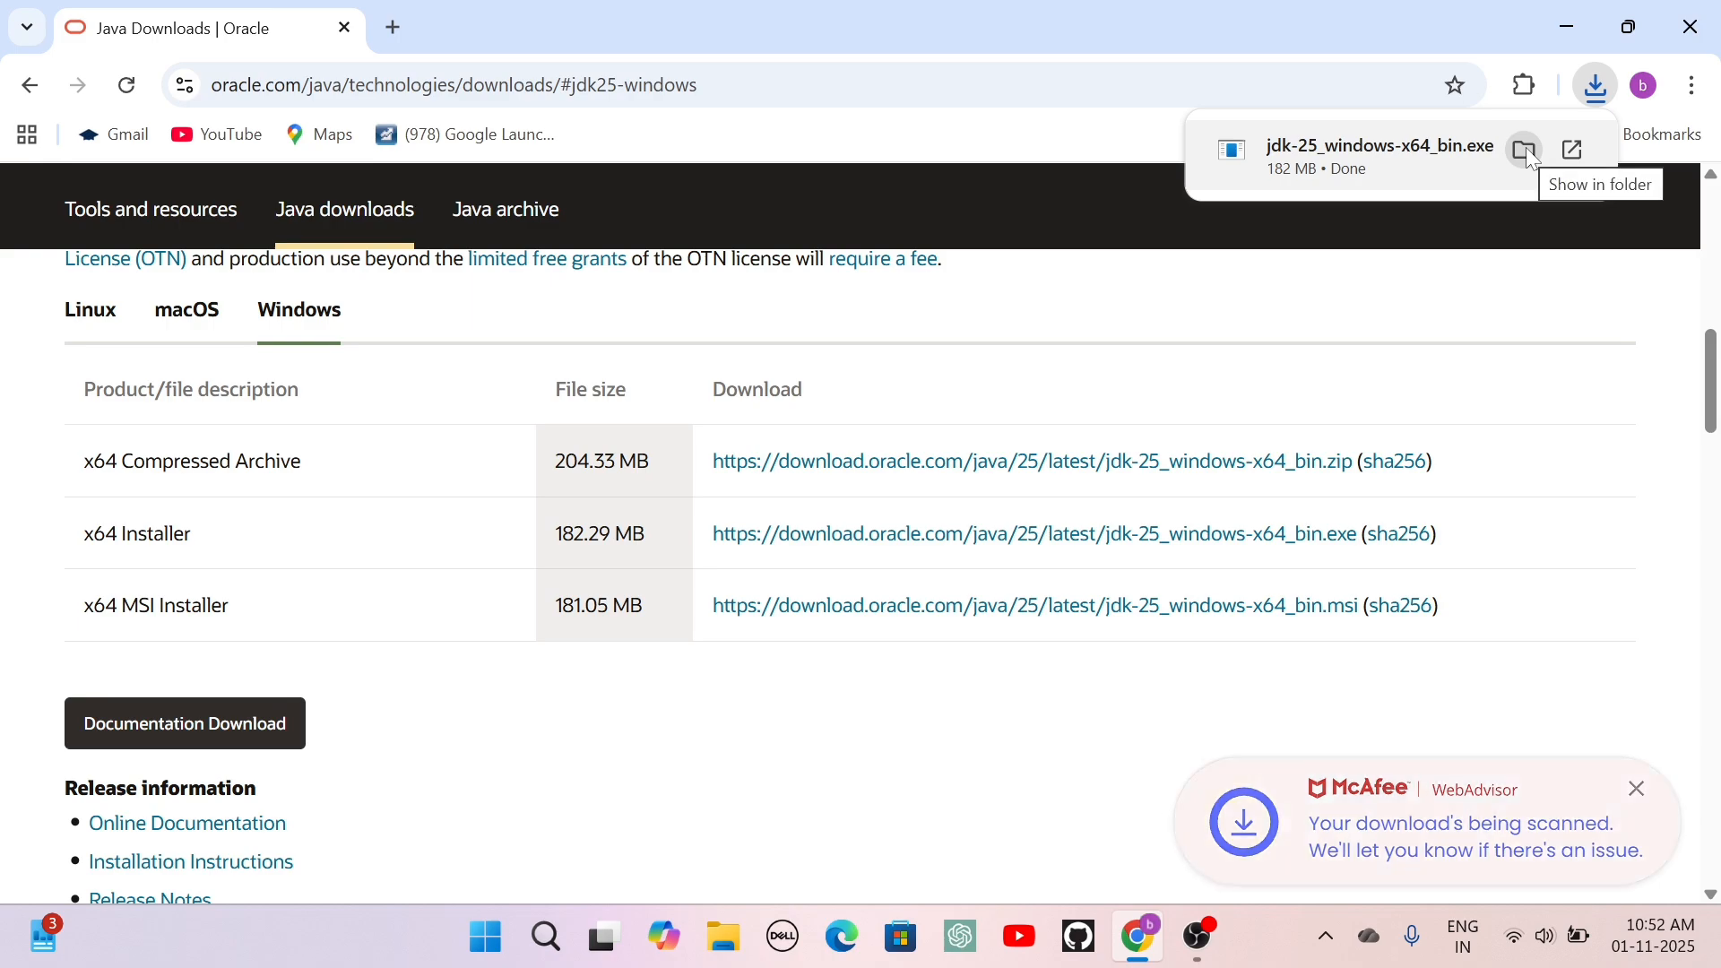
pyautogui.rightClick(1467, 153)
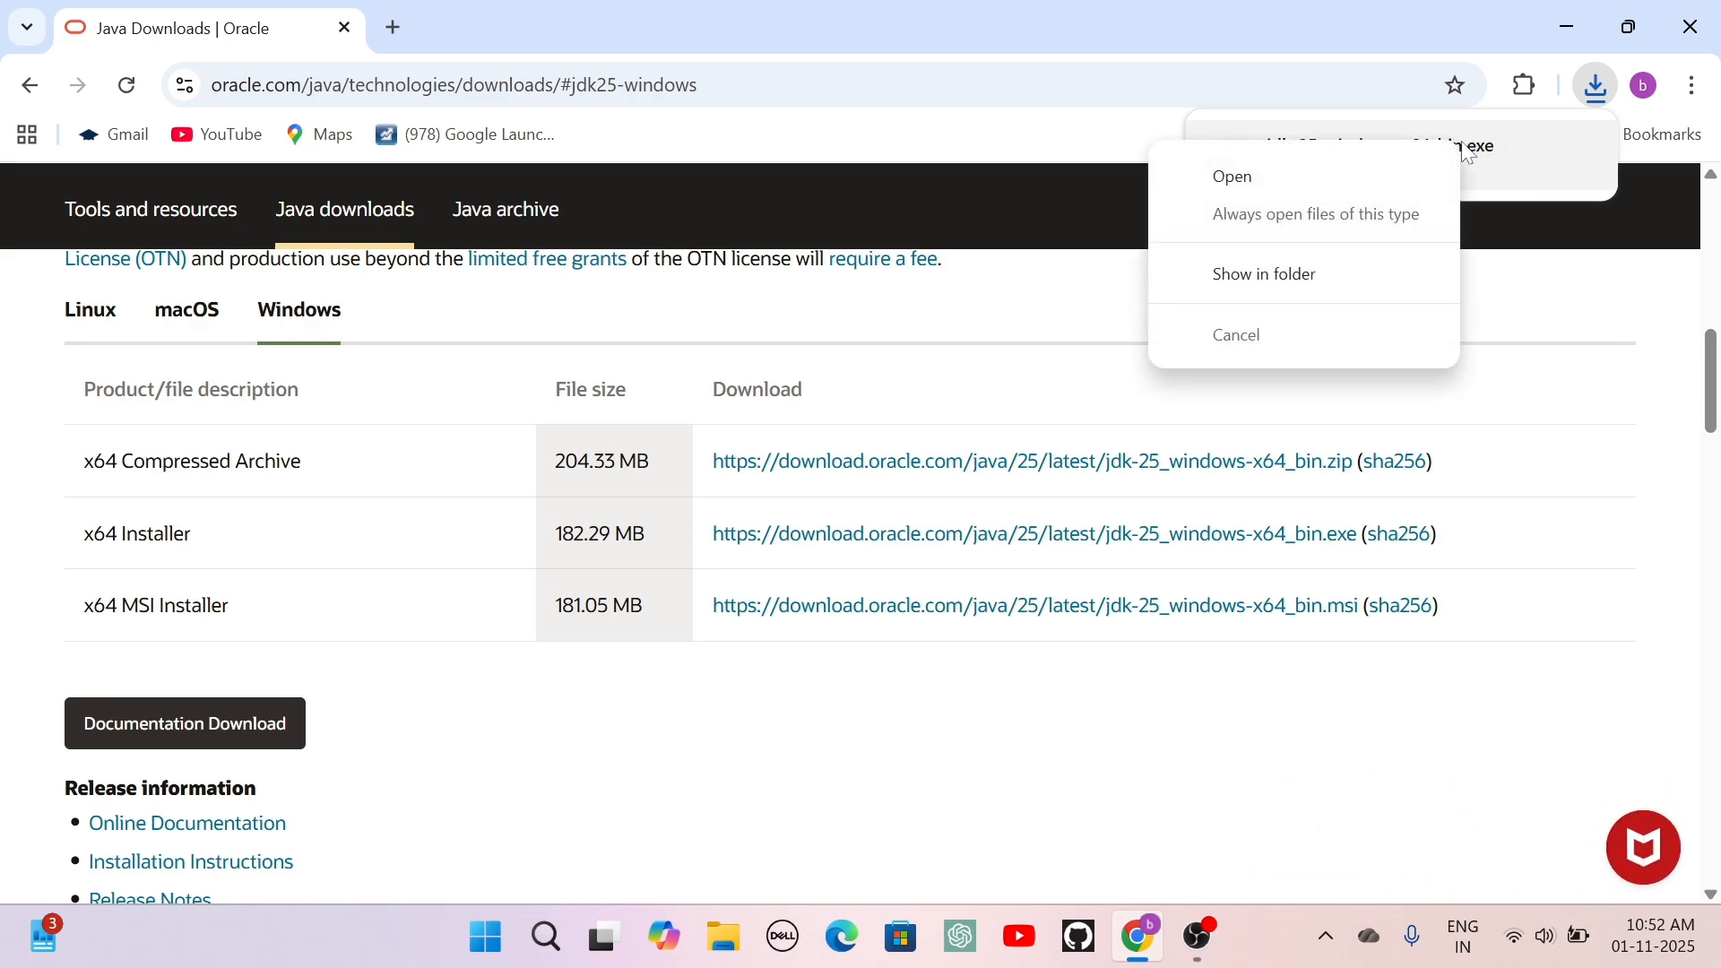
pyautogui.click(1308, 178)
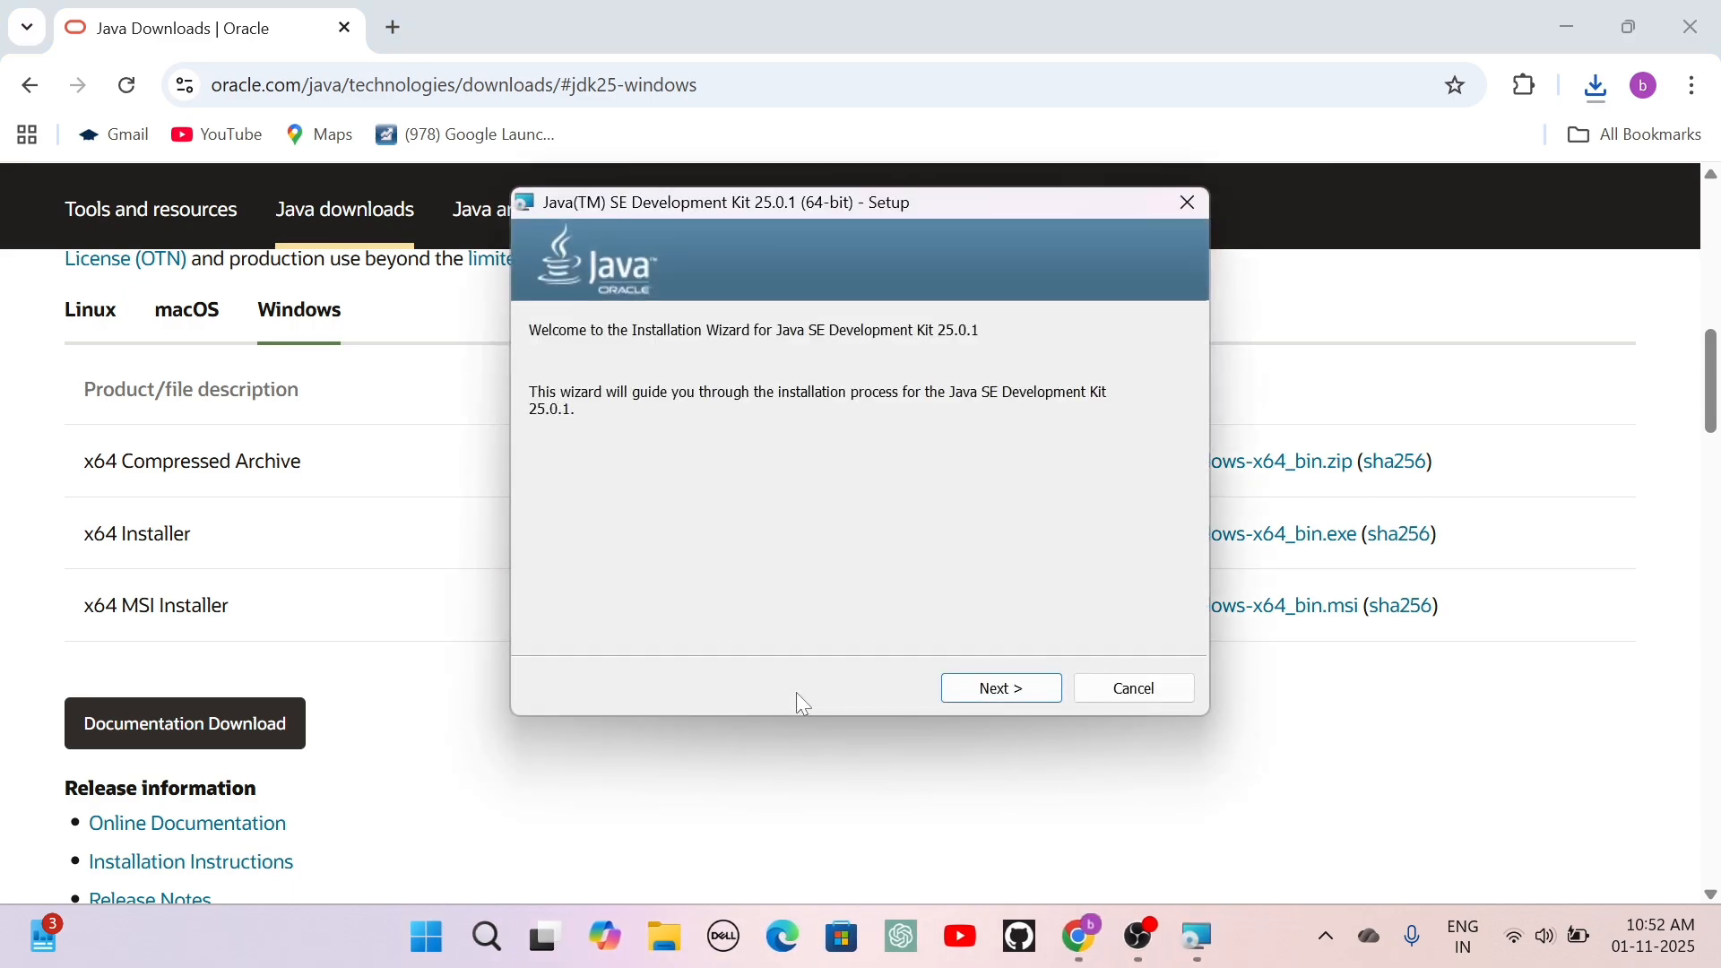
pyautogui.click(1001, 692)
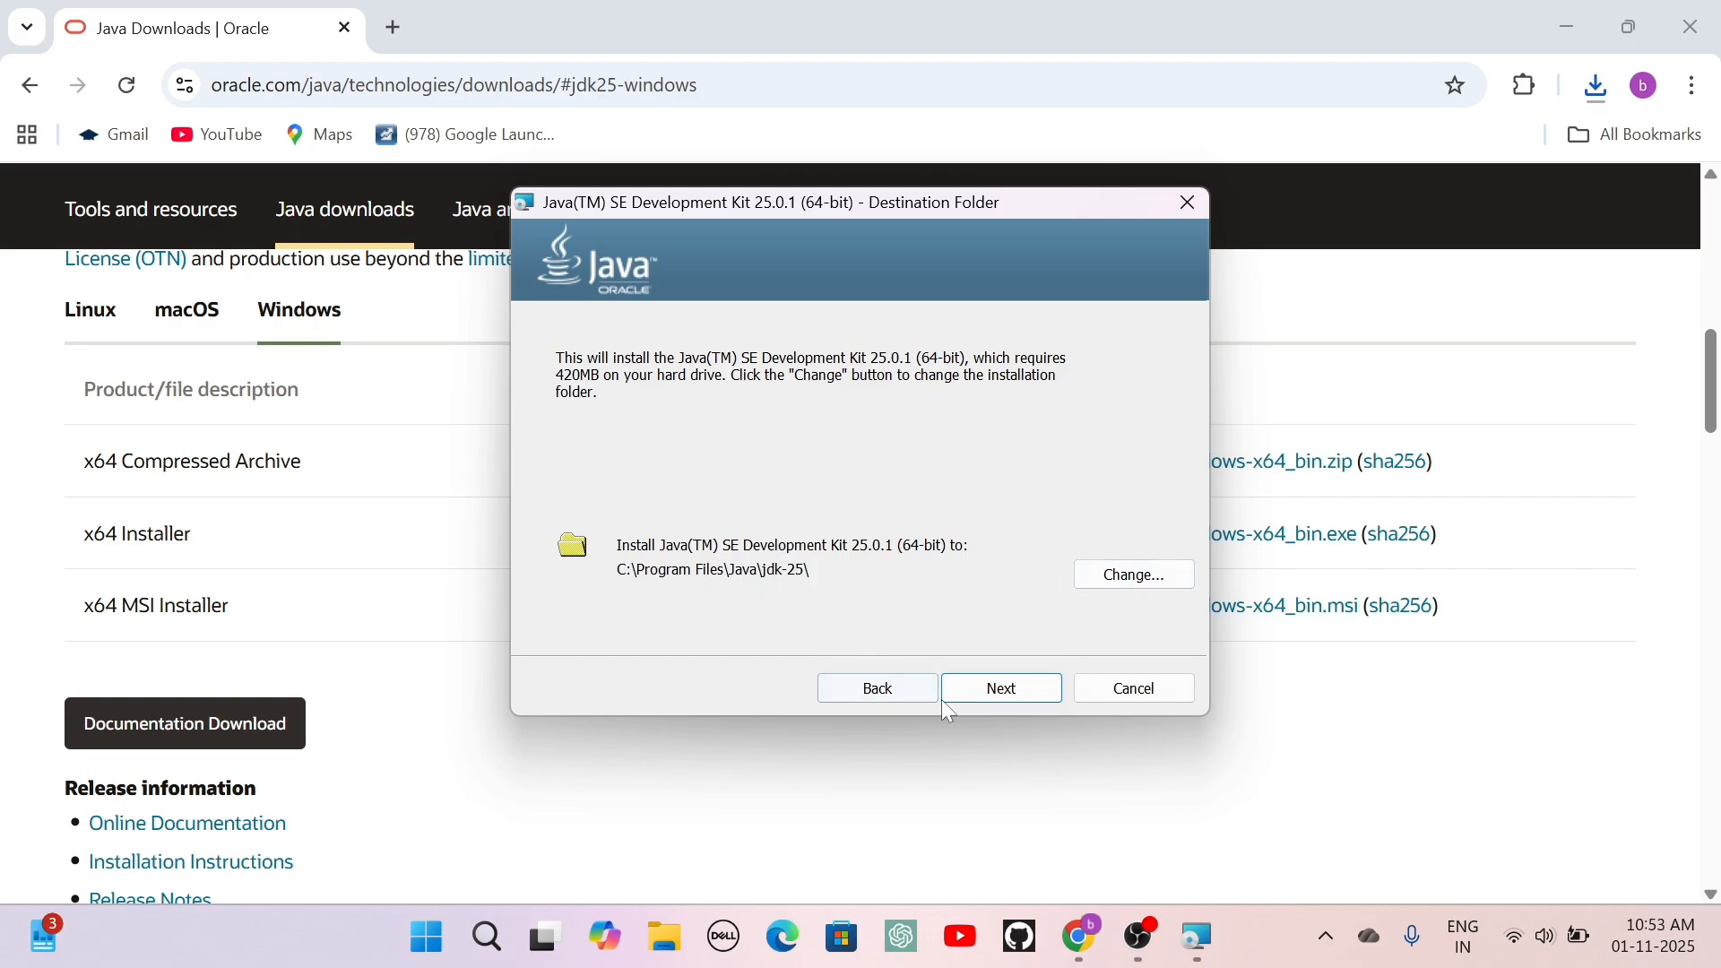
pyautogui.click(998, 696)
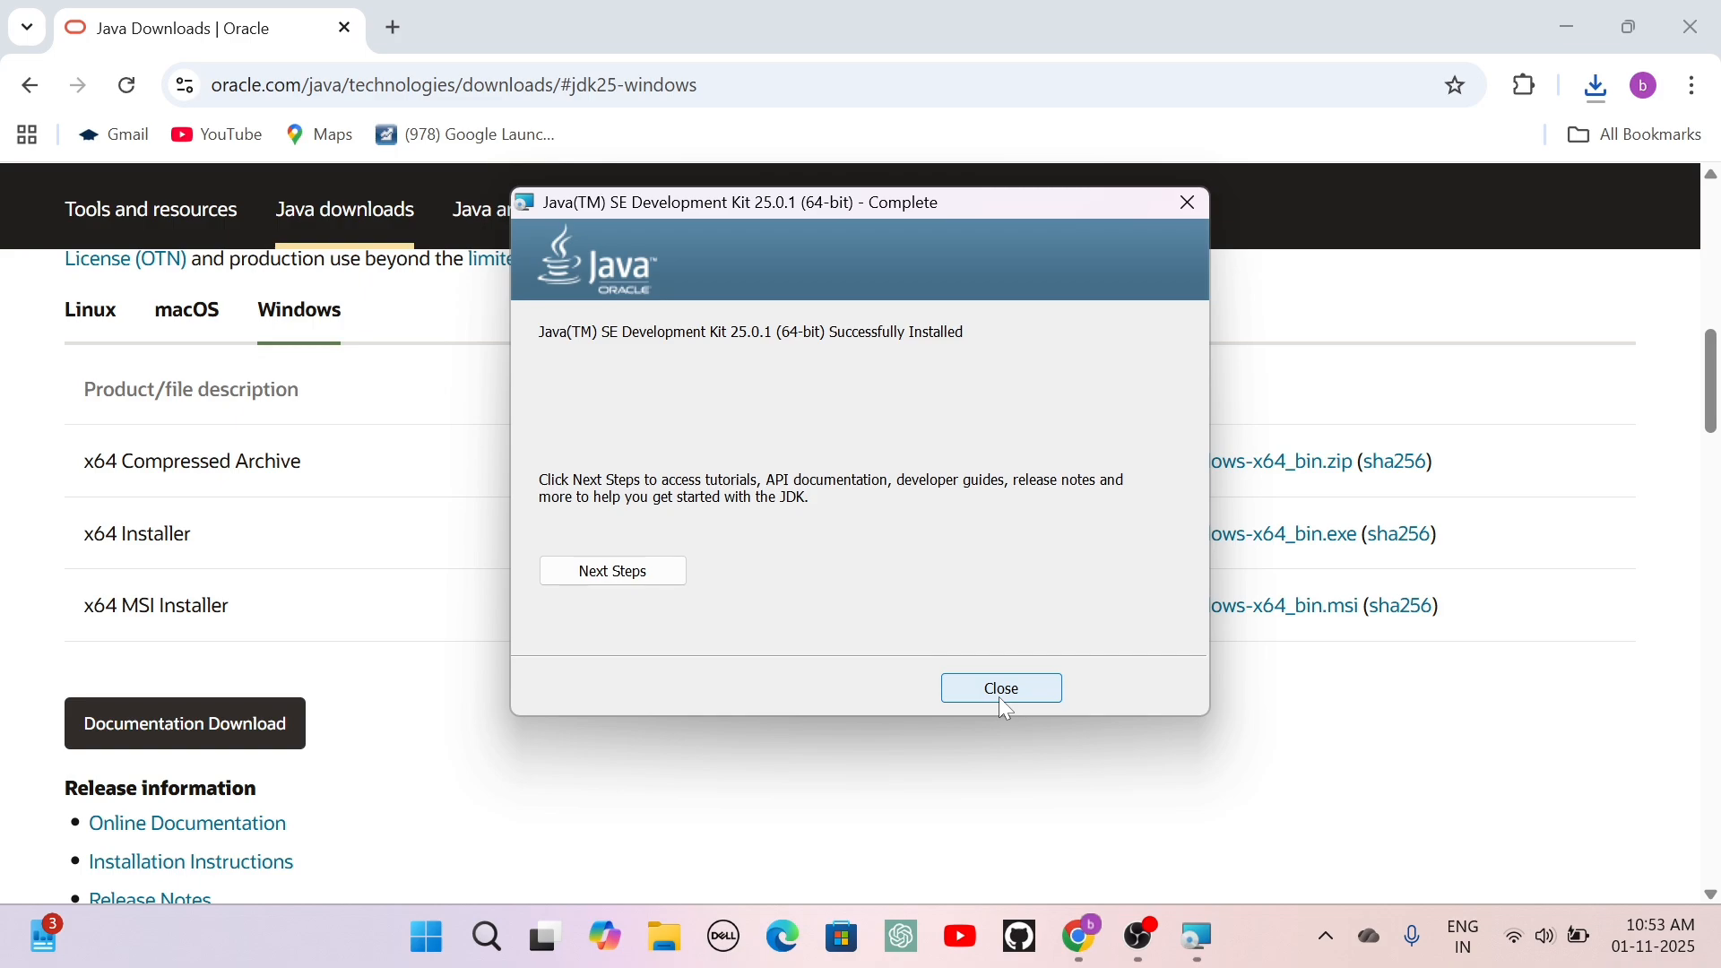
pyautogui.click(998, 696)
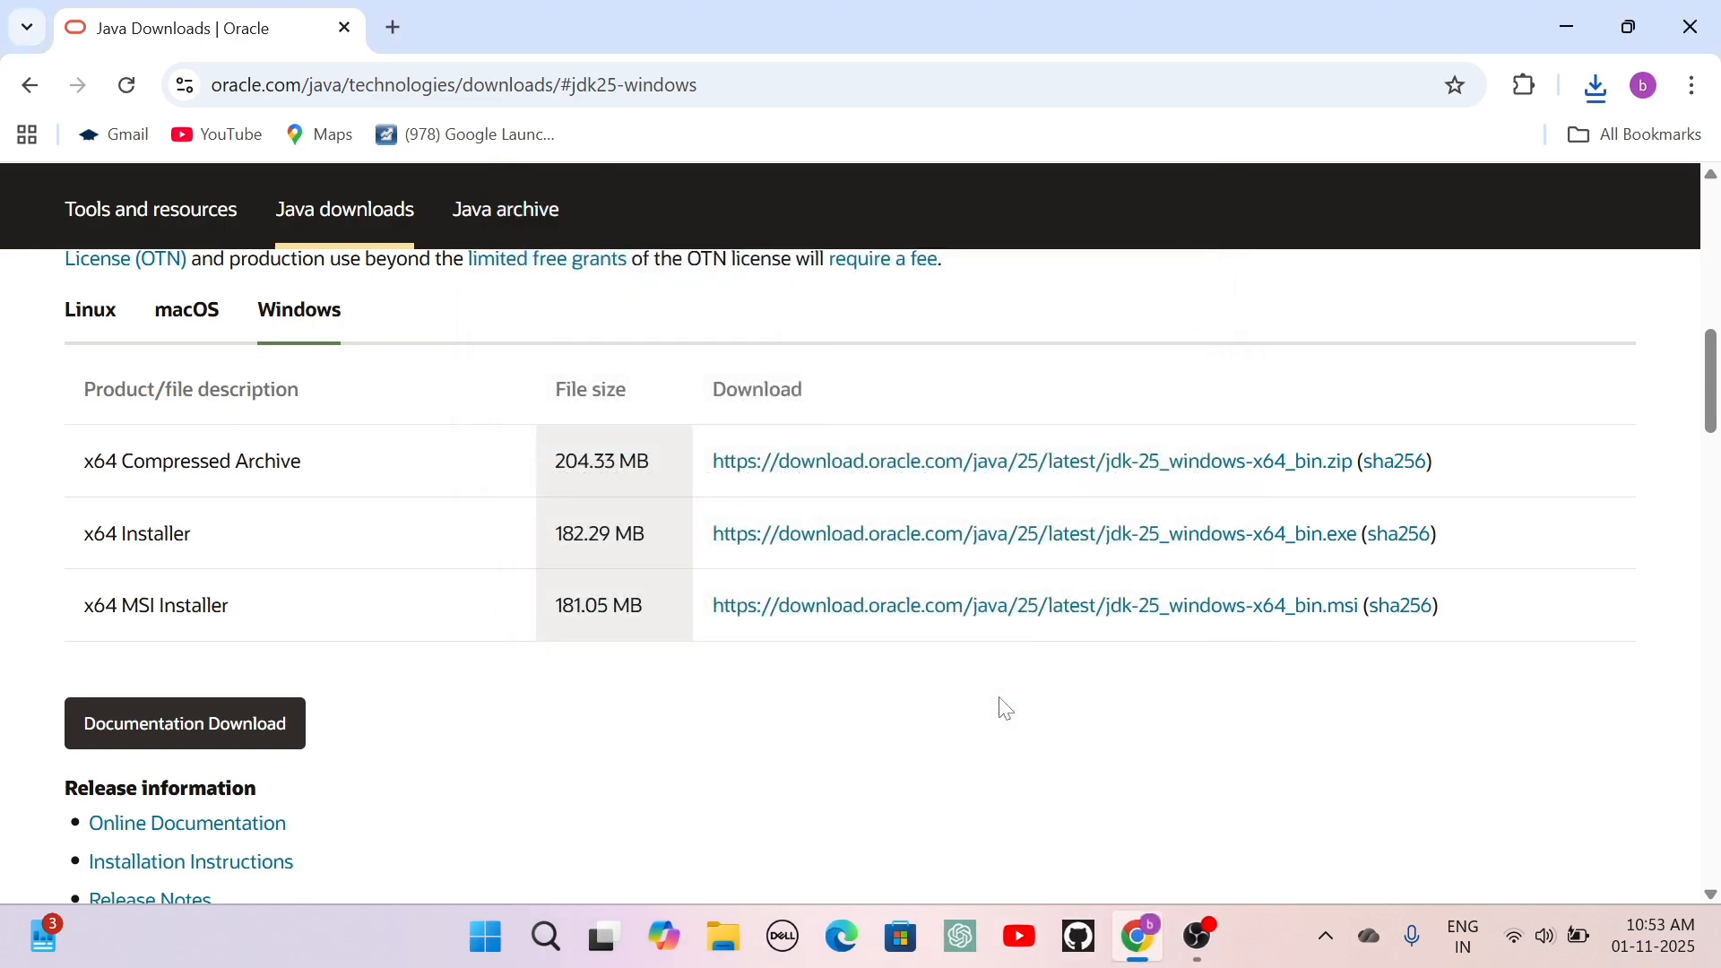
# Open File Explorer and browse to the Program Files folder on drive C.
pyautogui.click(498, 952)
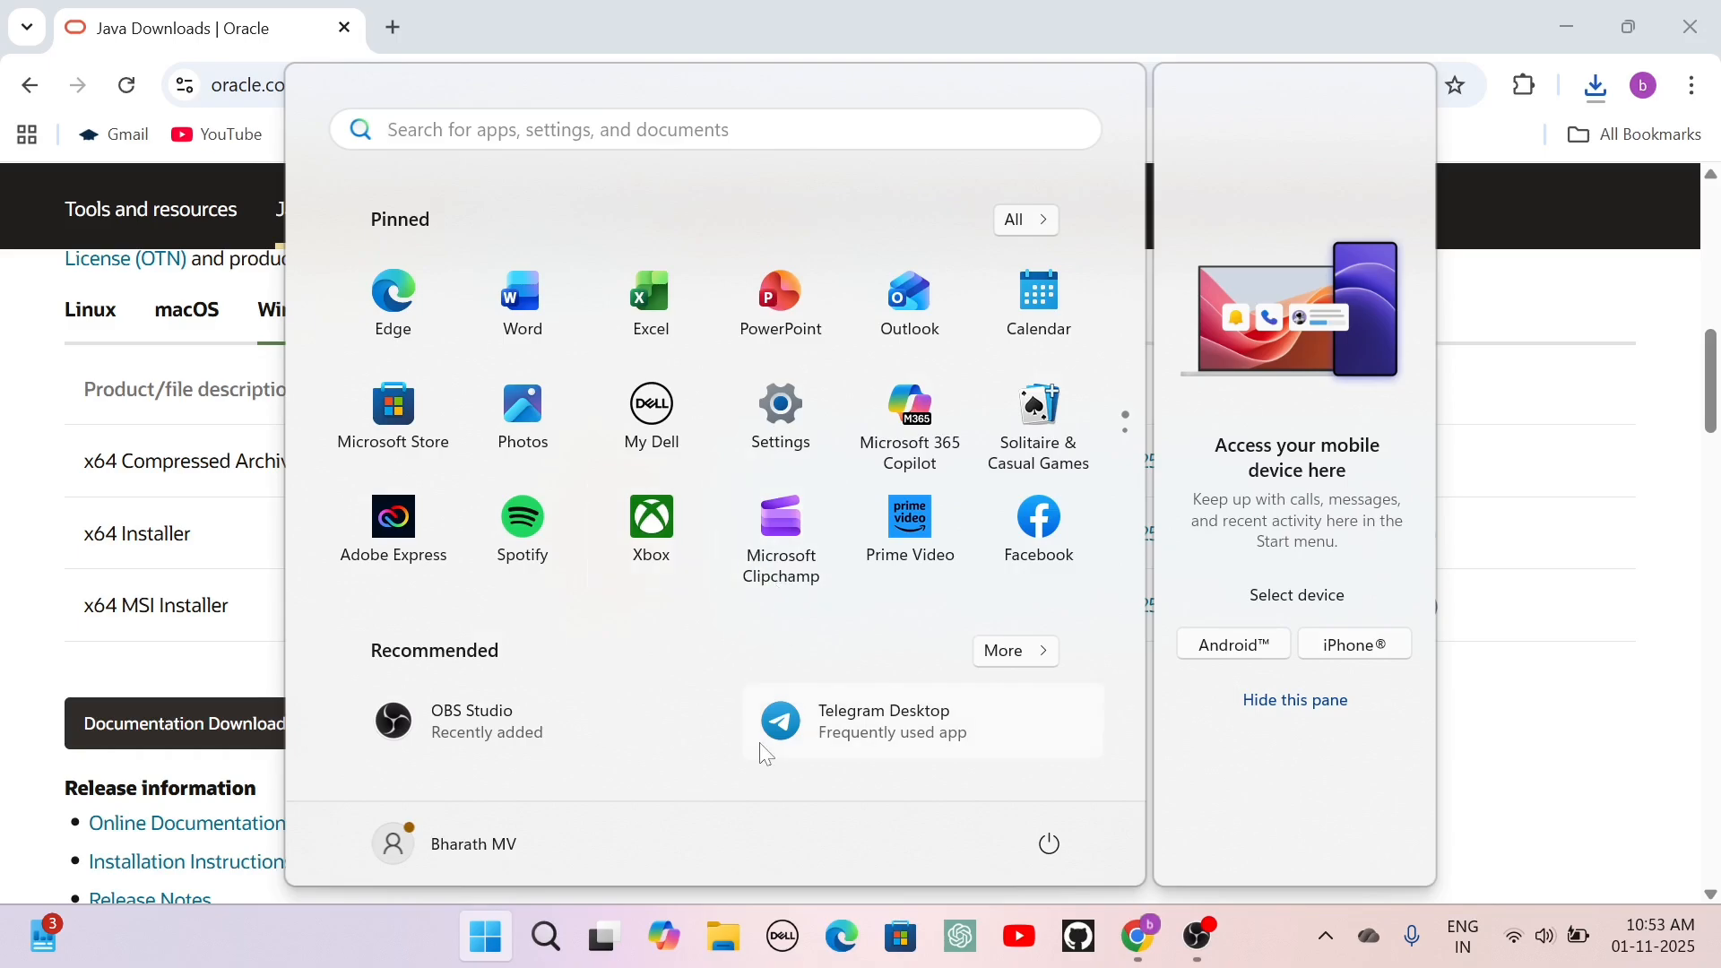
pyautogui.write('fi')
pyautogui.press('Return')
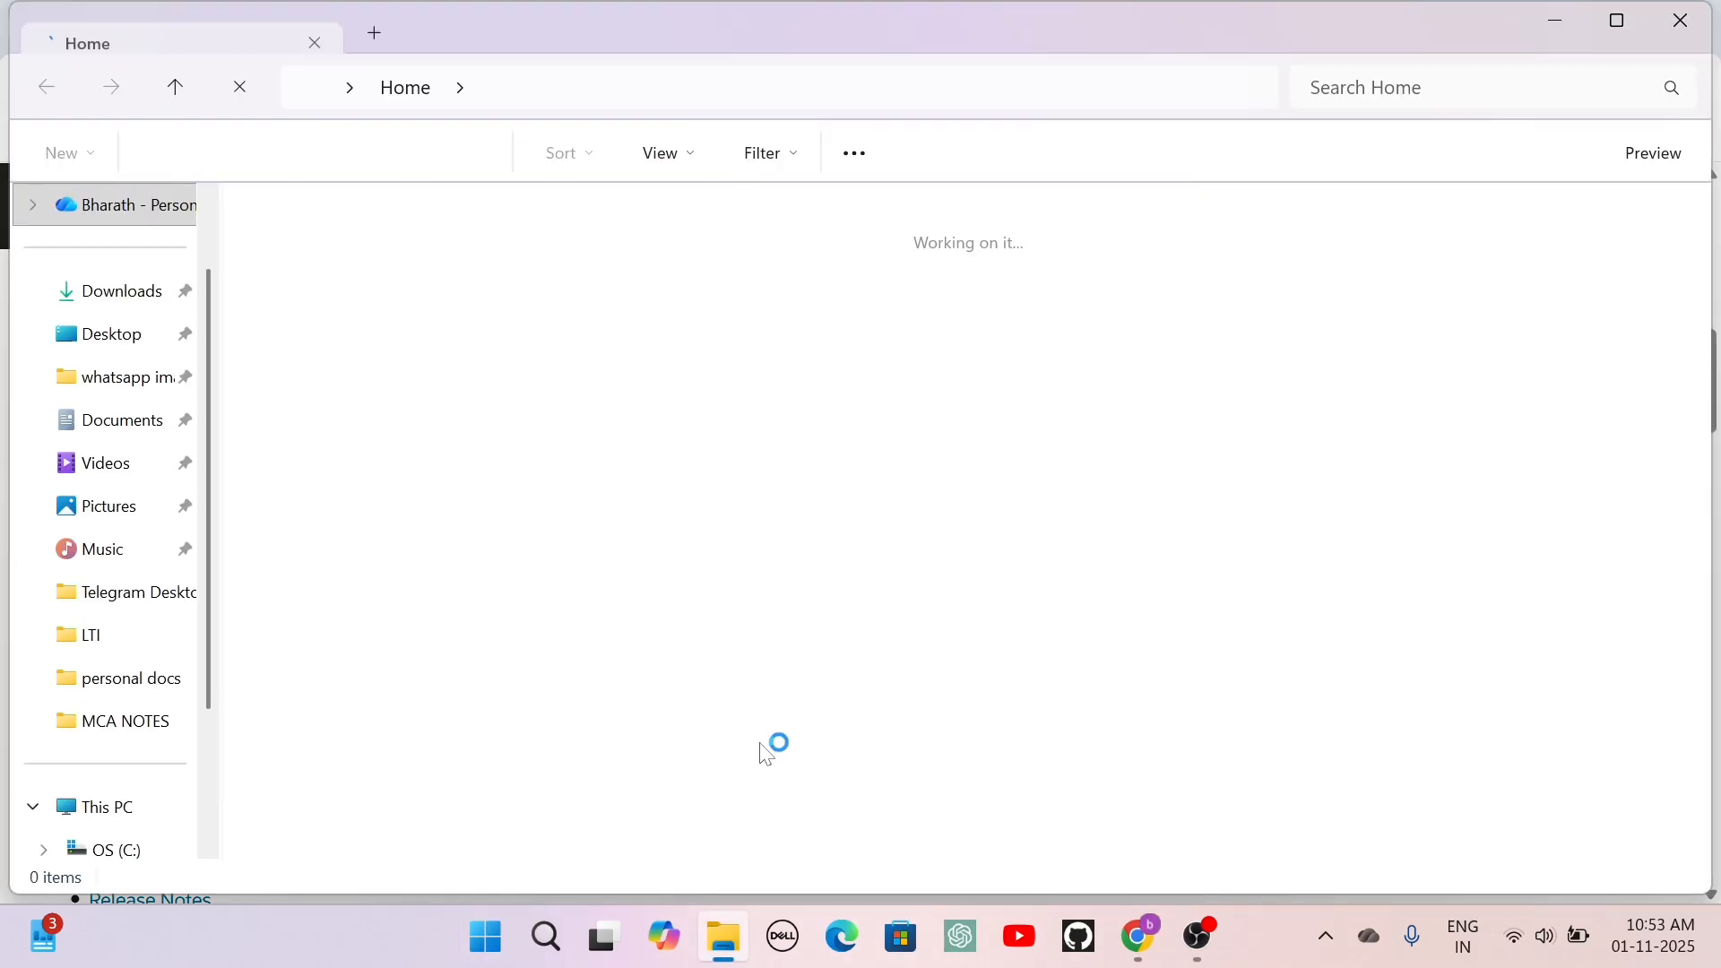
pyautogui.click(112, 808)
pyautogui.doubleClick(427, 272)
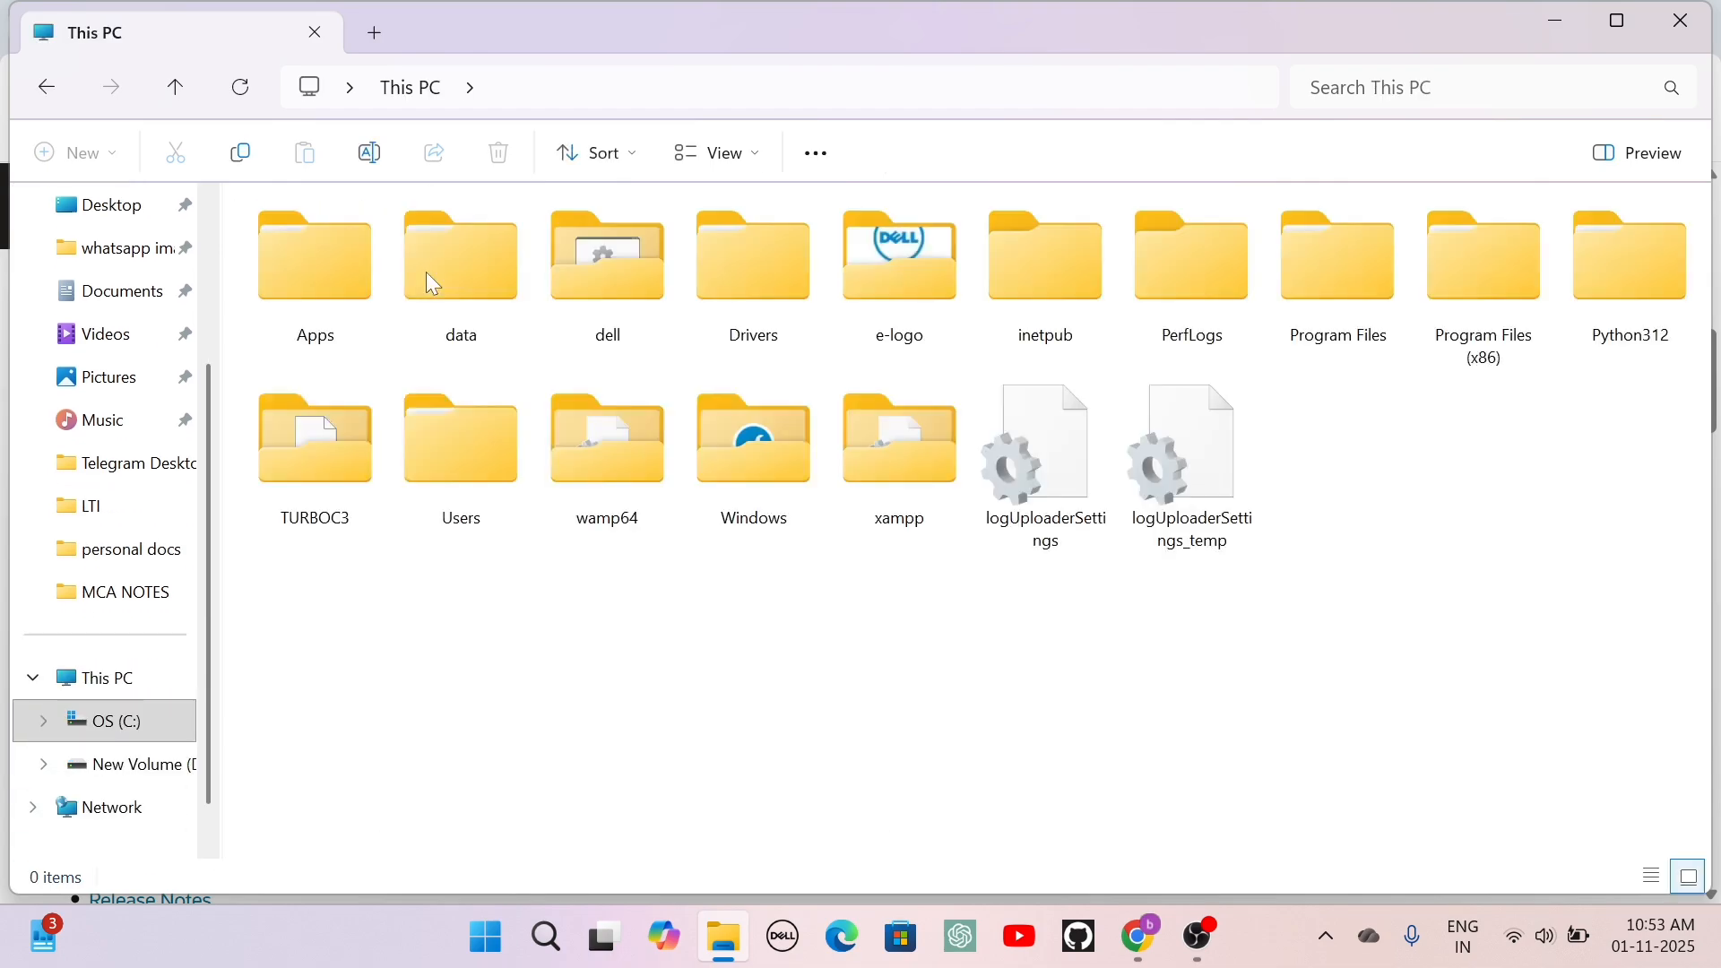
pyautogui.doubleClick(1337, 255)
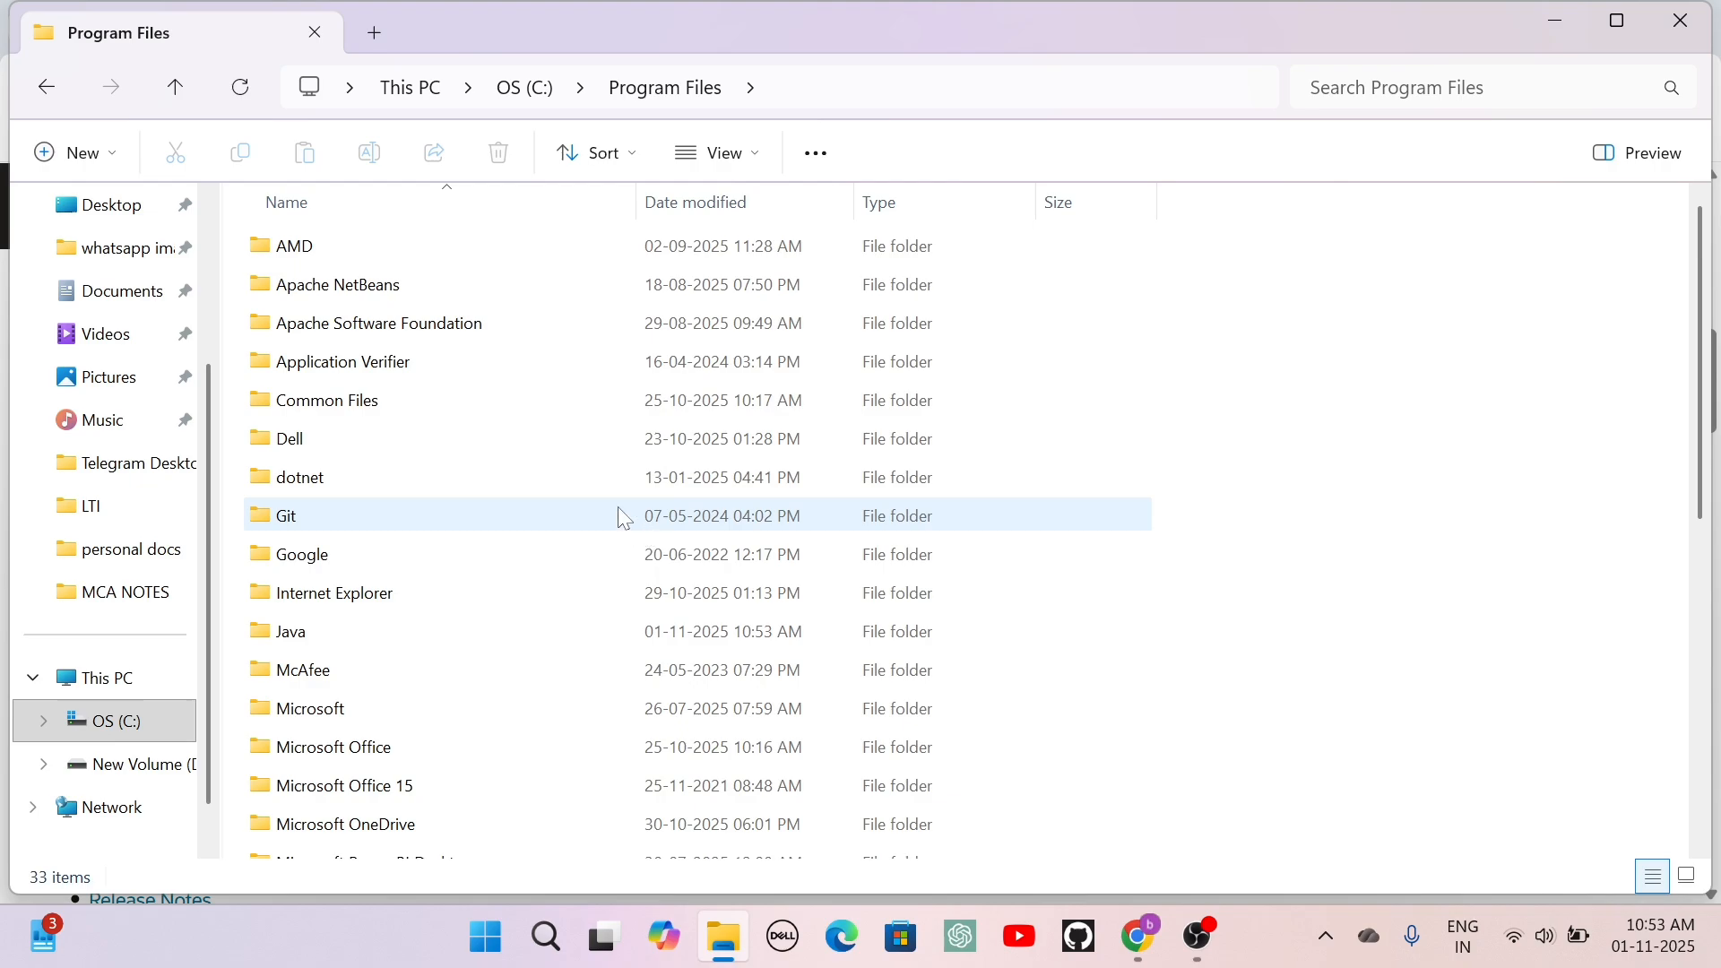
# Browse to the bin folder inside Java\jdk-25 and select its full path, C:\Program Files\Java\jdk-25\bin.
pyautogui.scroll(-2, 567, 498)
pyautogui.scroll(-5, 570, 499)
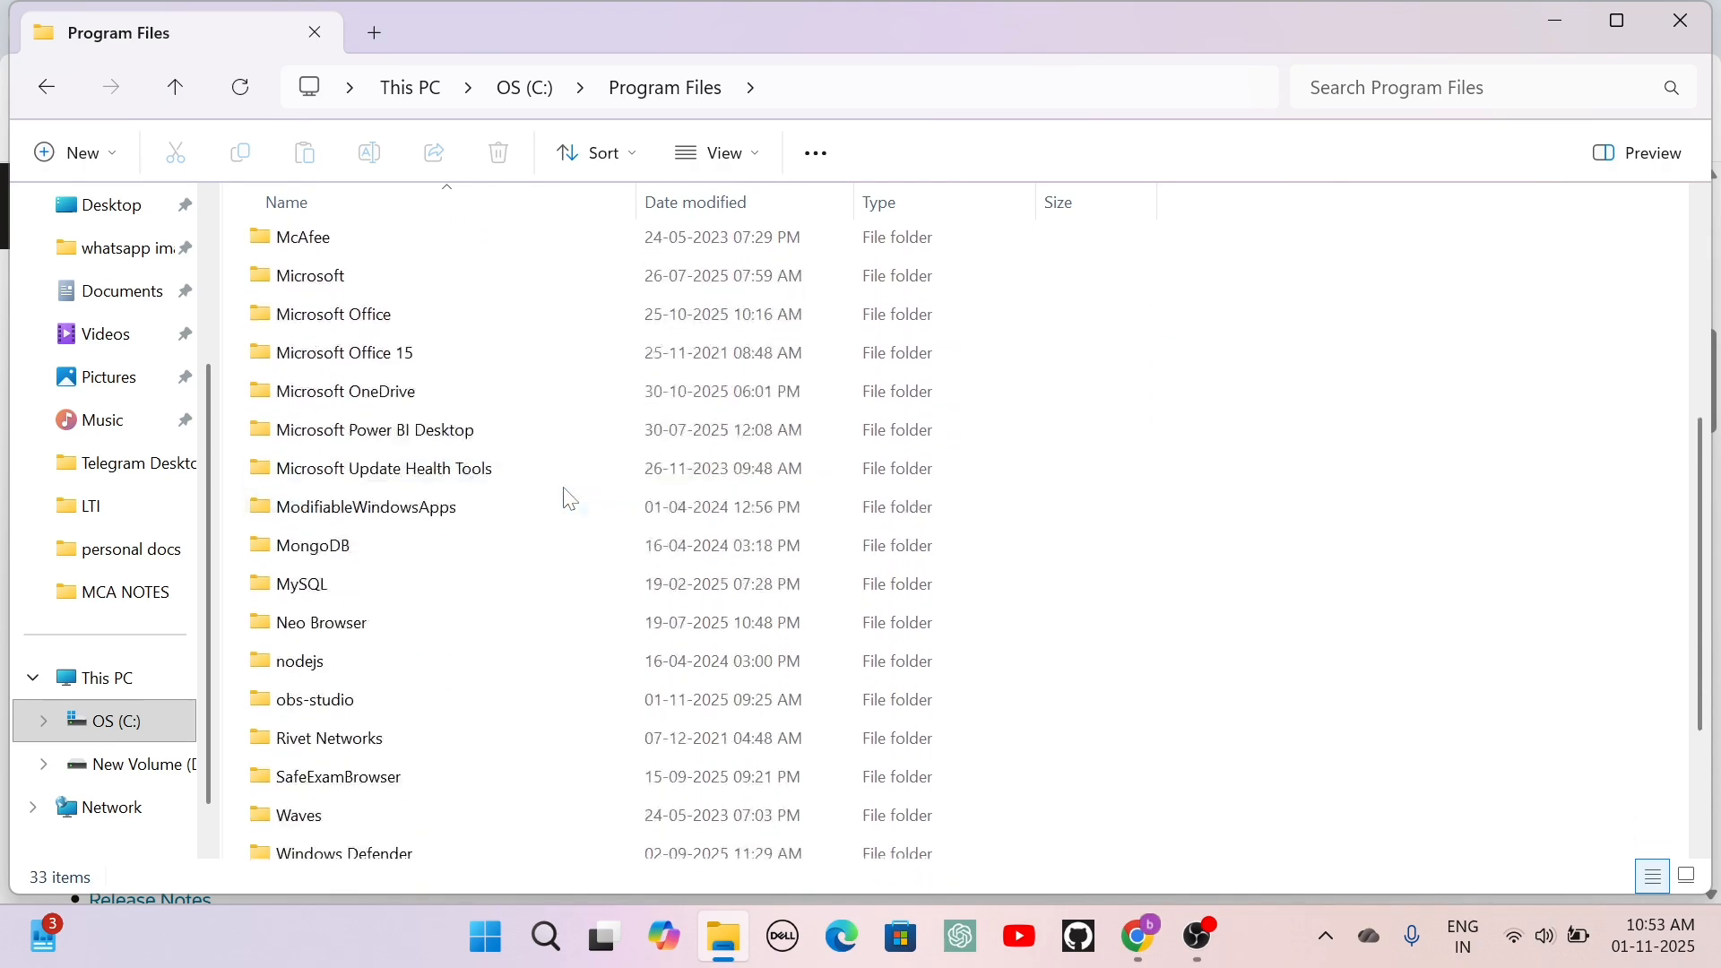
pyautogui.scroll(5, 570, 498)
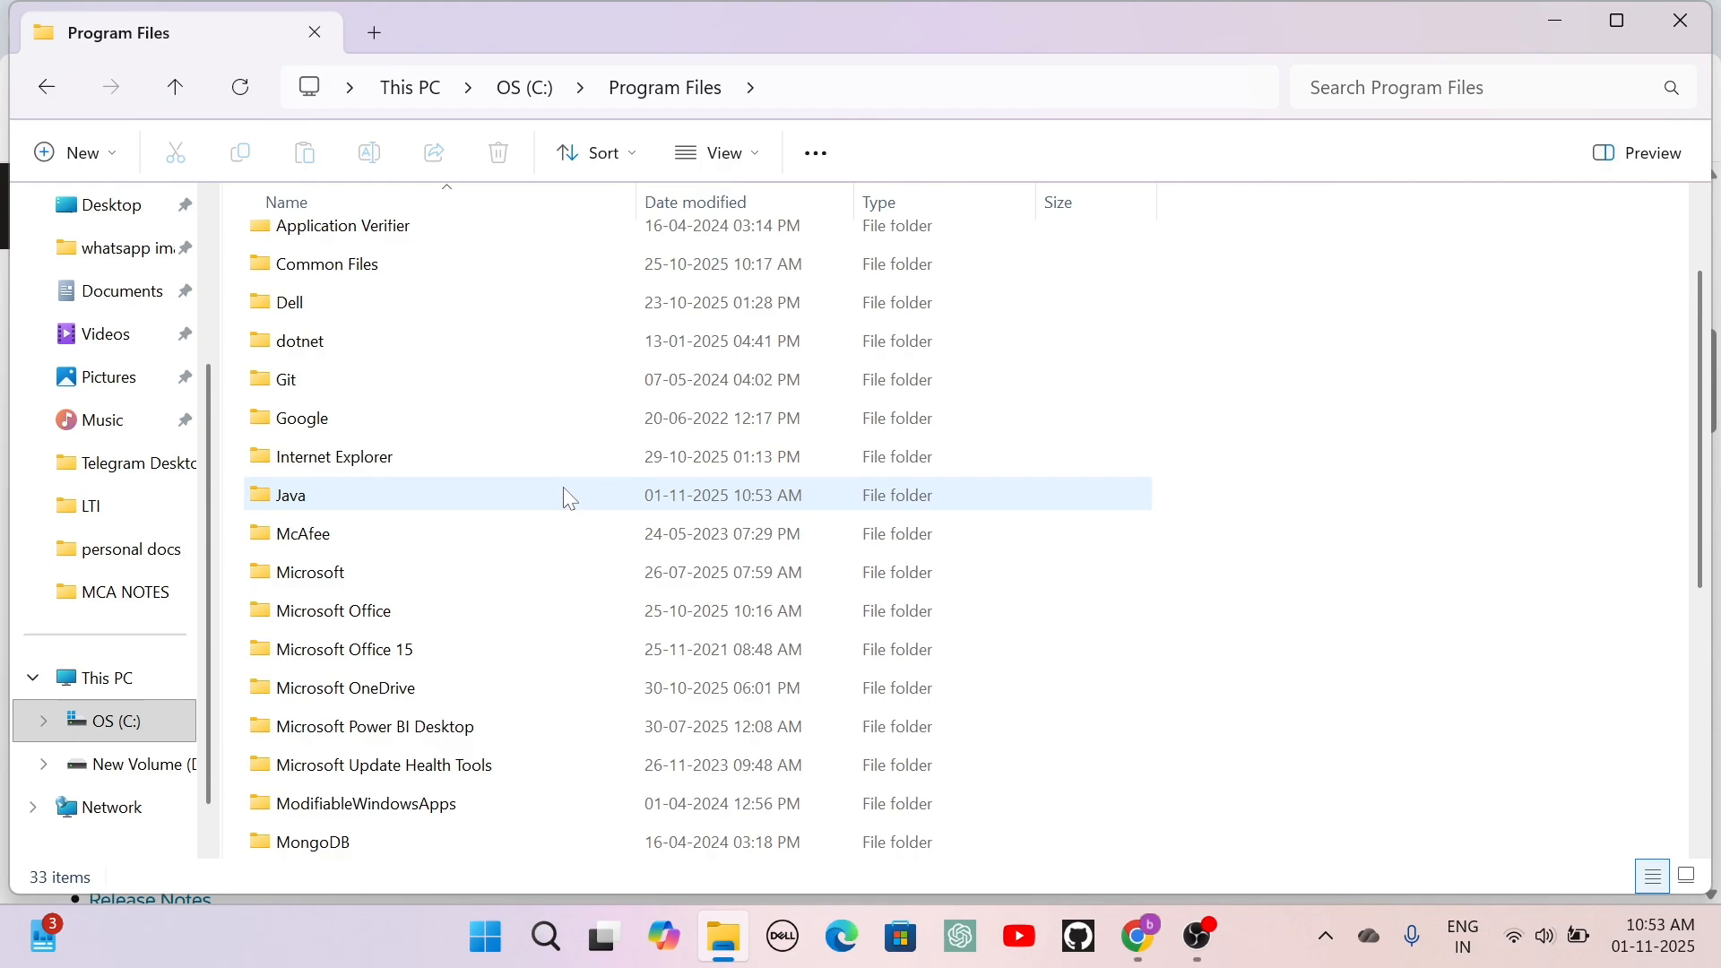
pyautogui.doubleClick(570, 498)
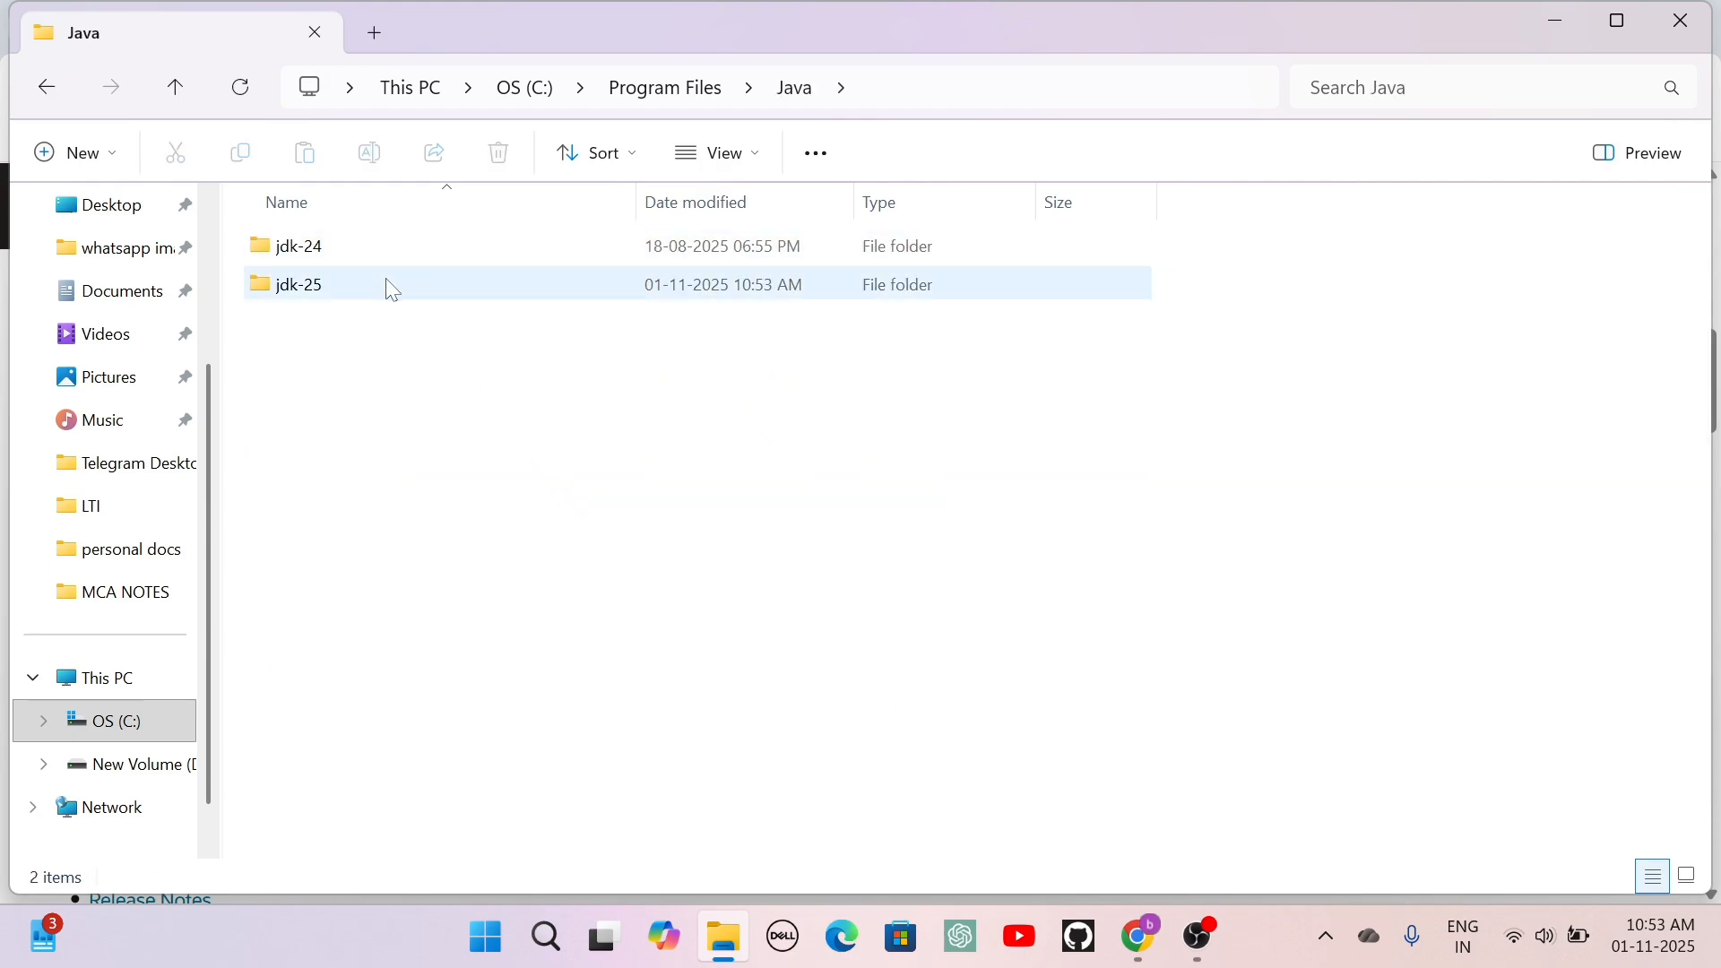
pyautogui.doubleClick(545, 295)
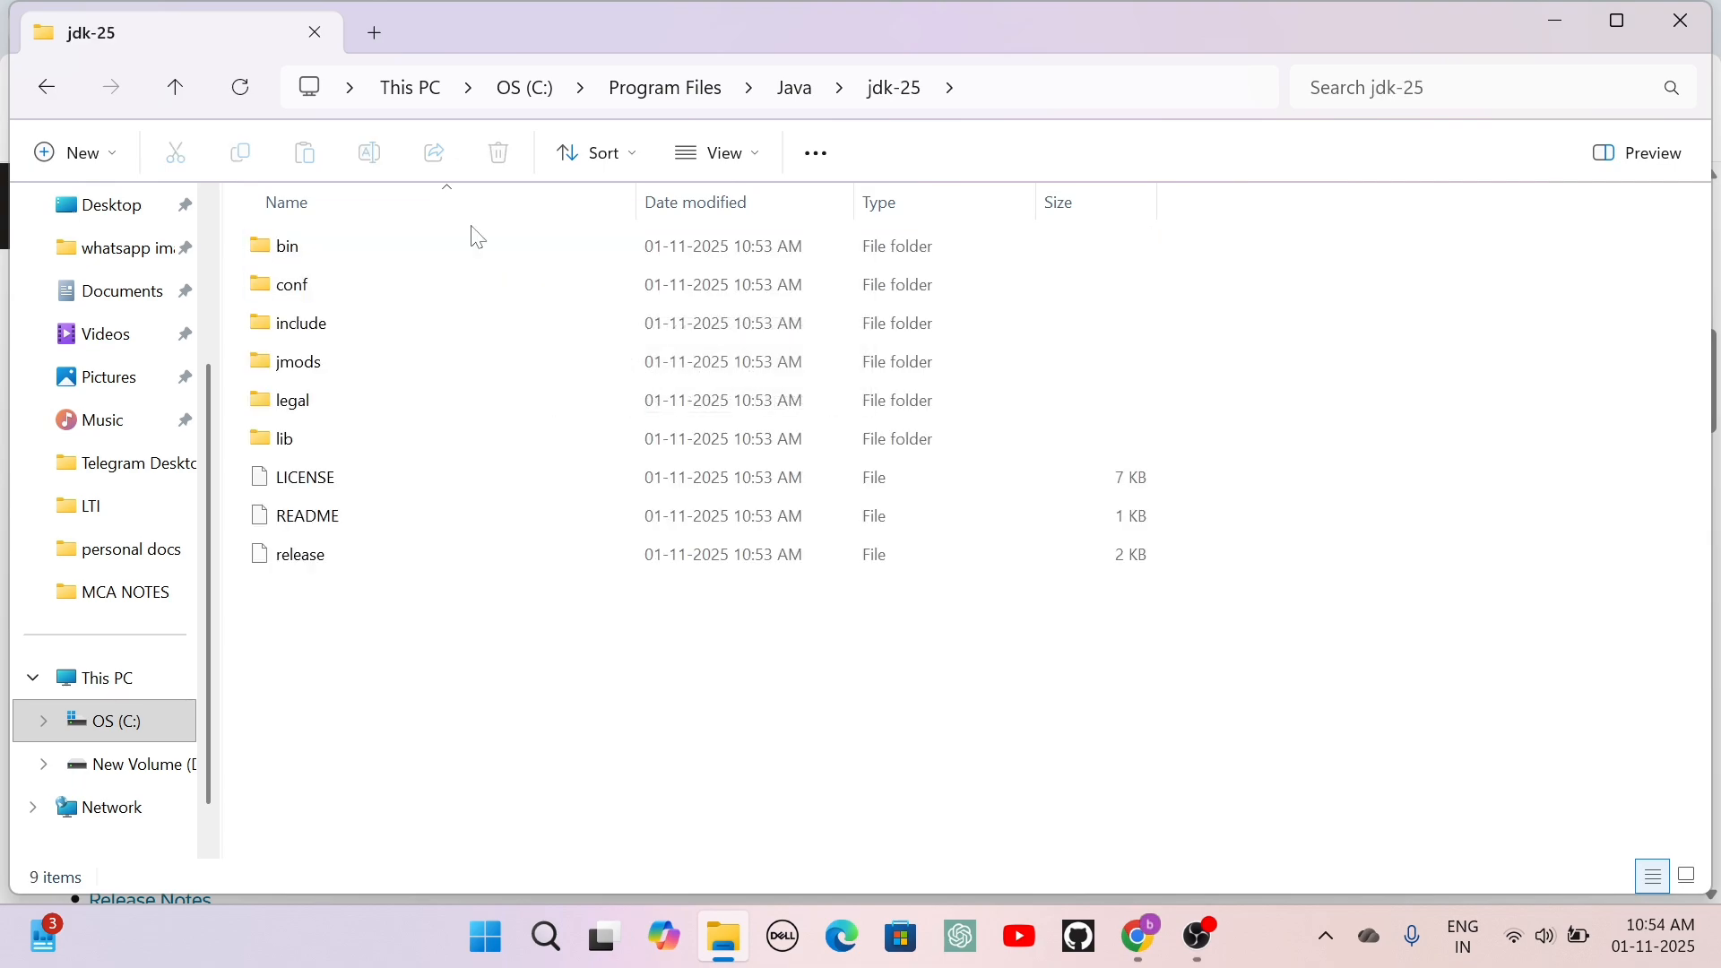
pyautogui.doubleClick(481, 251)
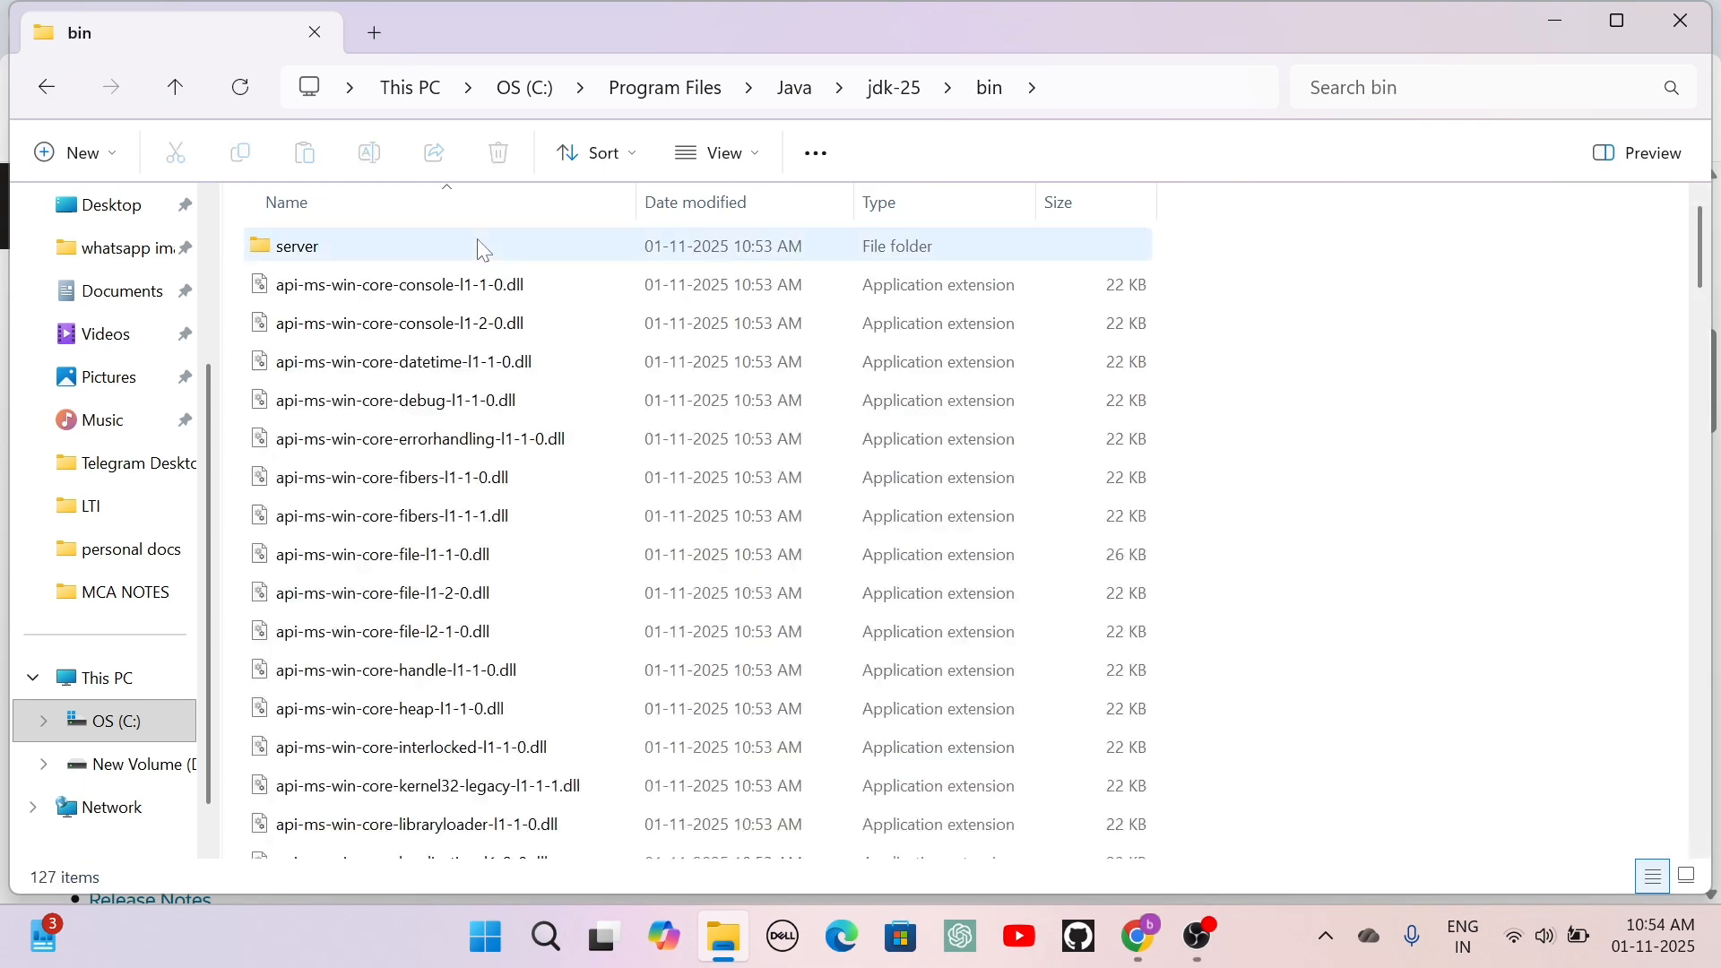
pyautogui.click(1090, 90)
pyautogui.hotkey('ctrl', 'c')
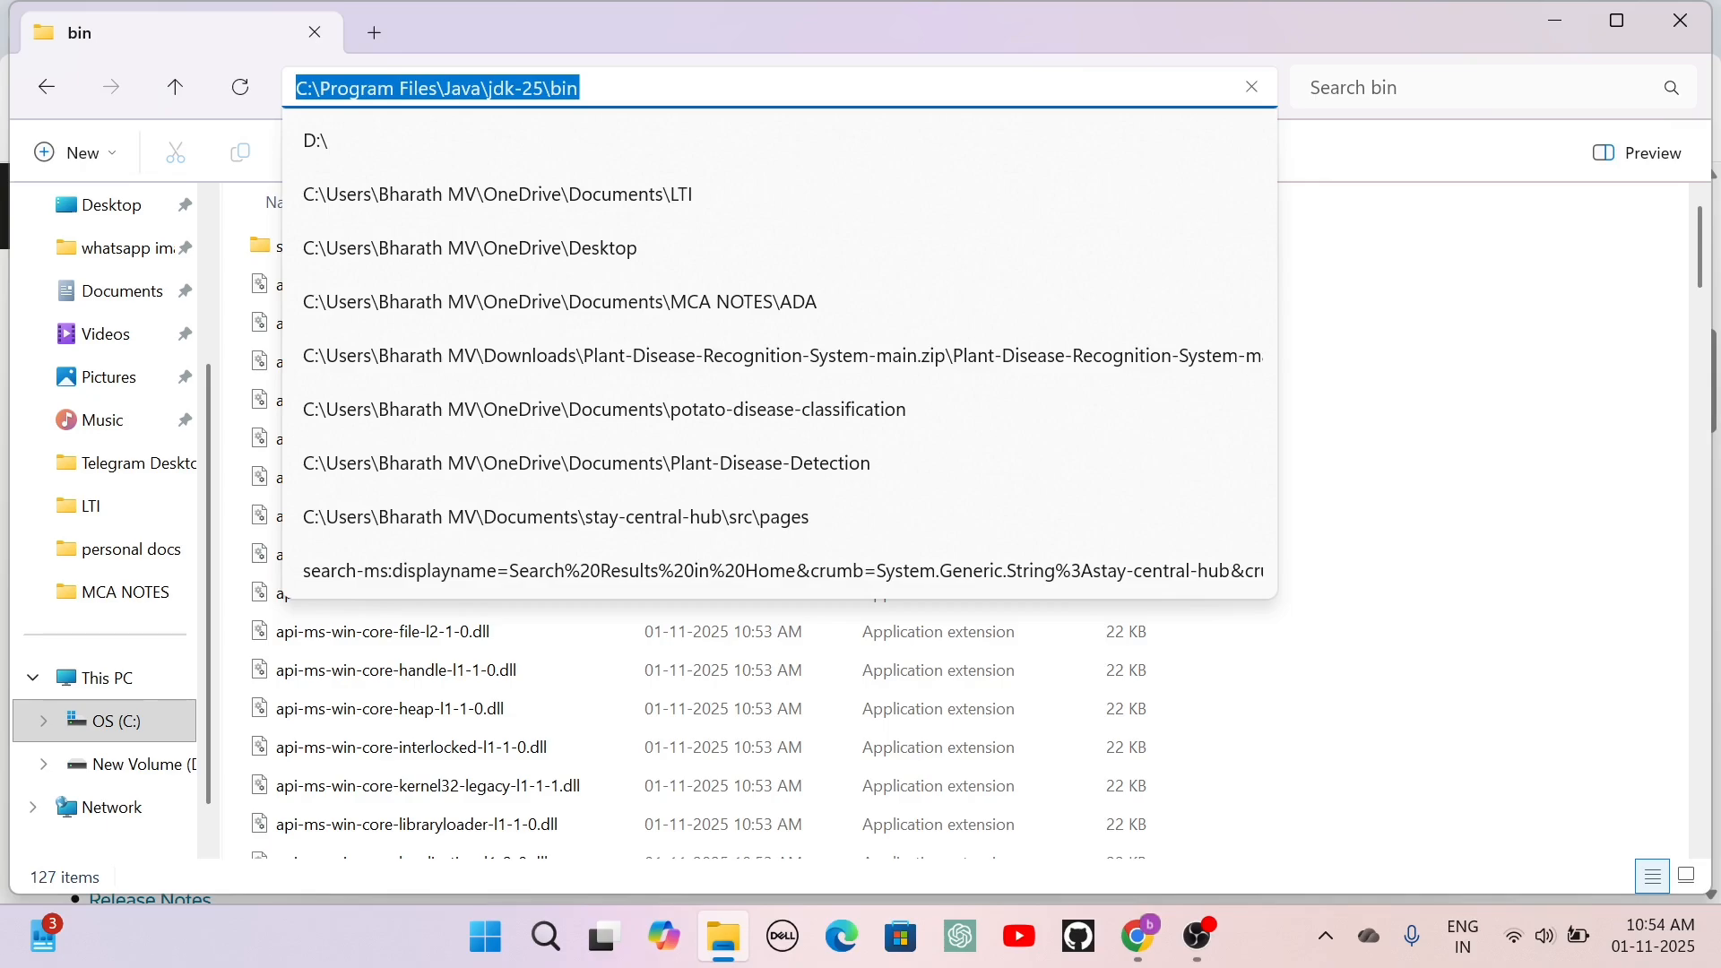
# Search Windows for "environment variables", open System Properties and bring up the Environment Variables dialog.
pyautogui.click(485, 937)
pyautogui.write('en')
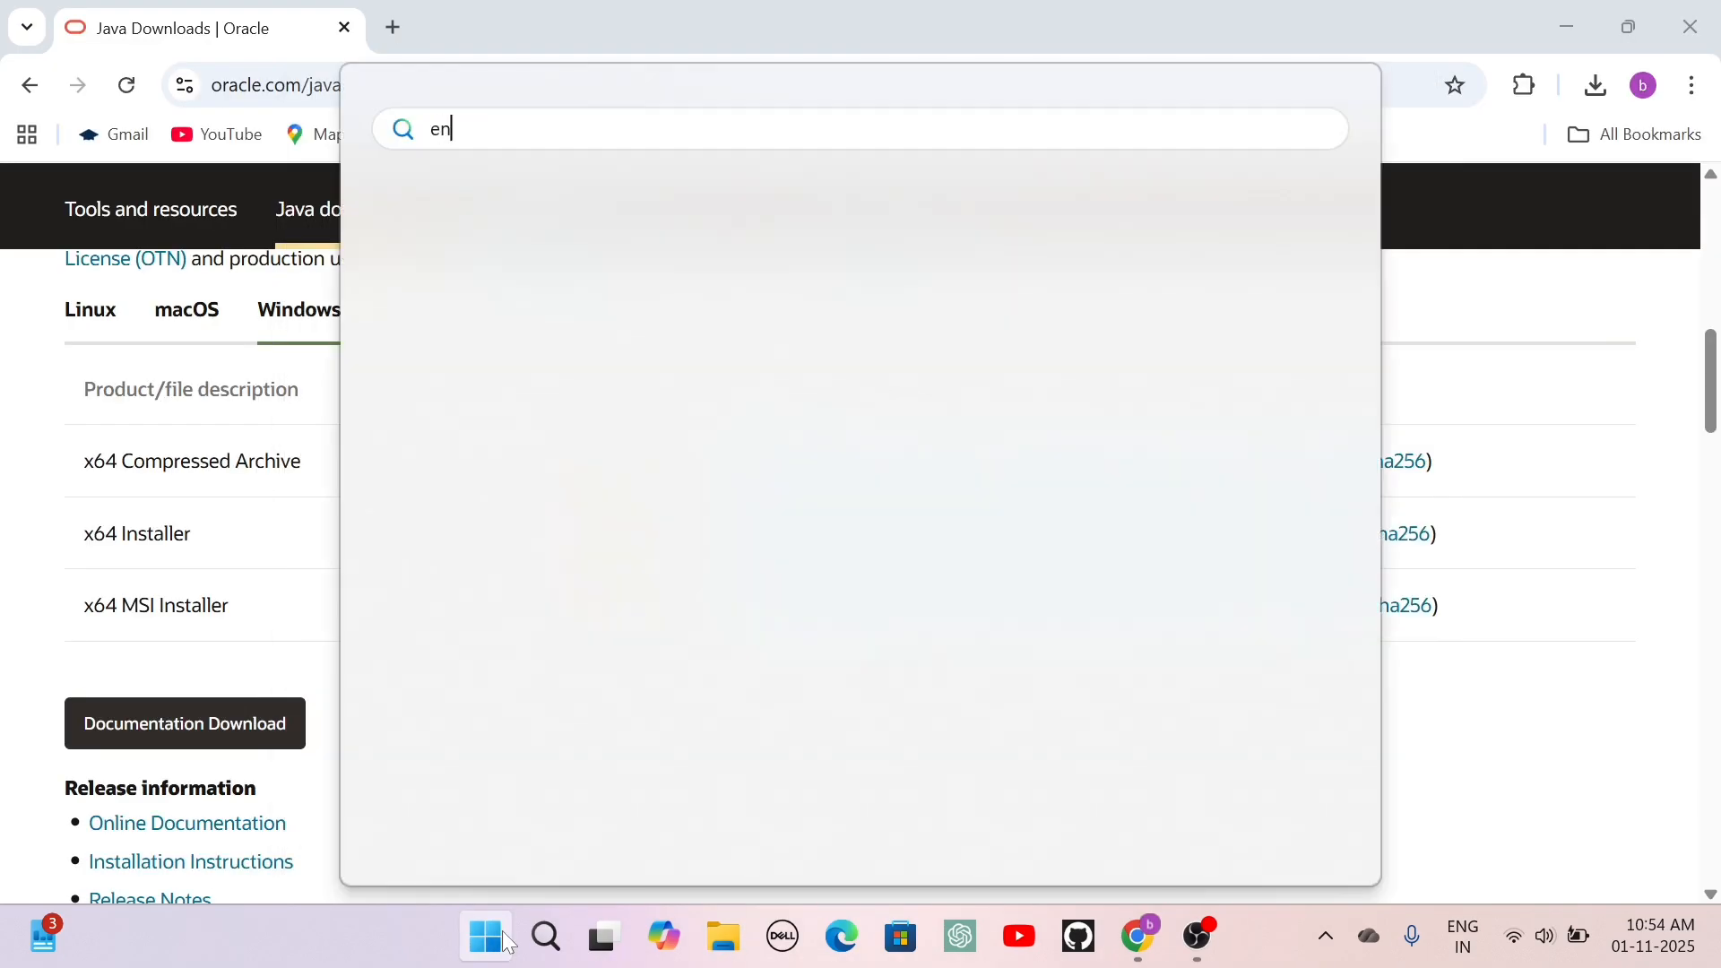
pyautogui.write('vi')
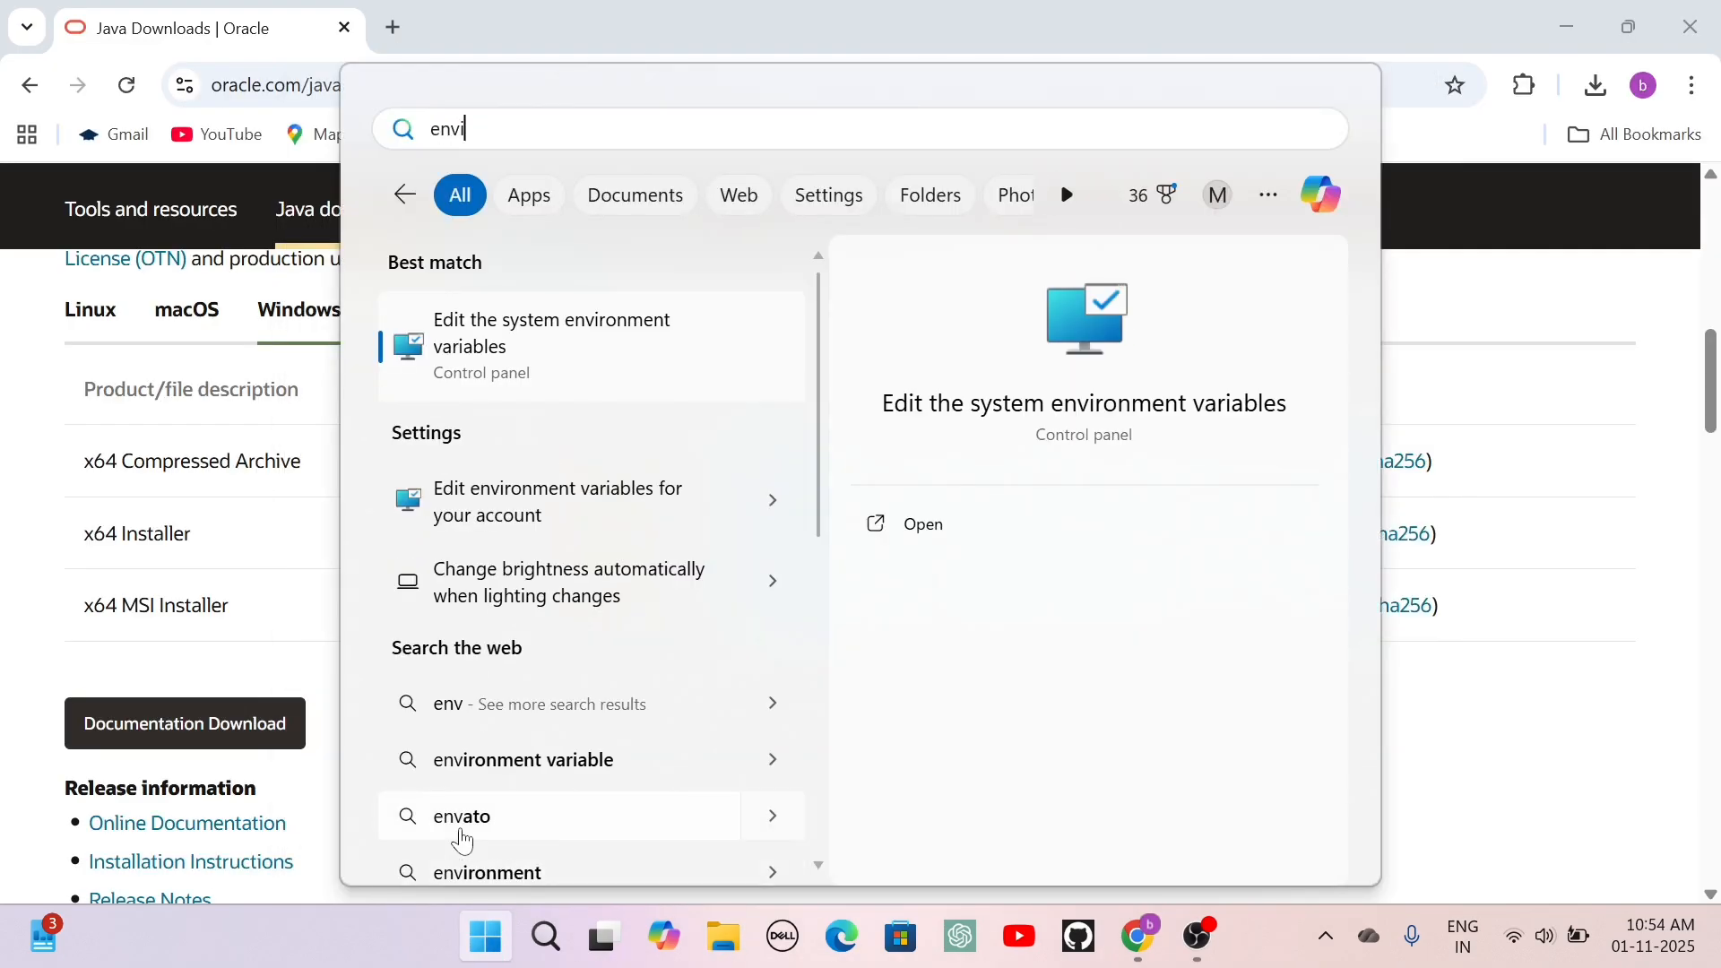
pyautogui.write('ron')
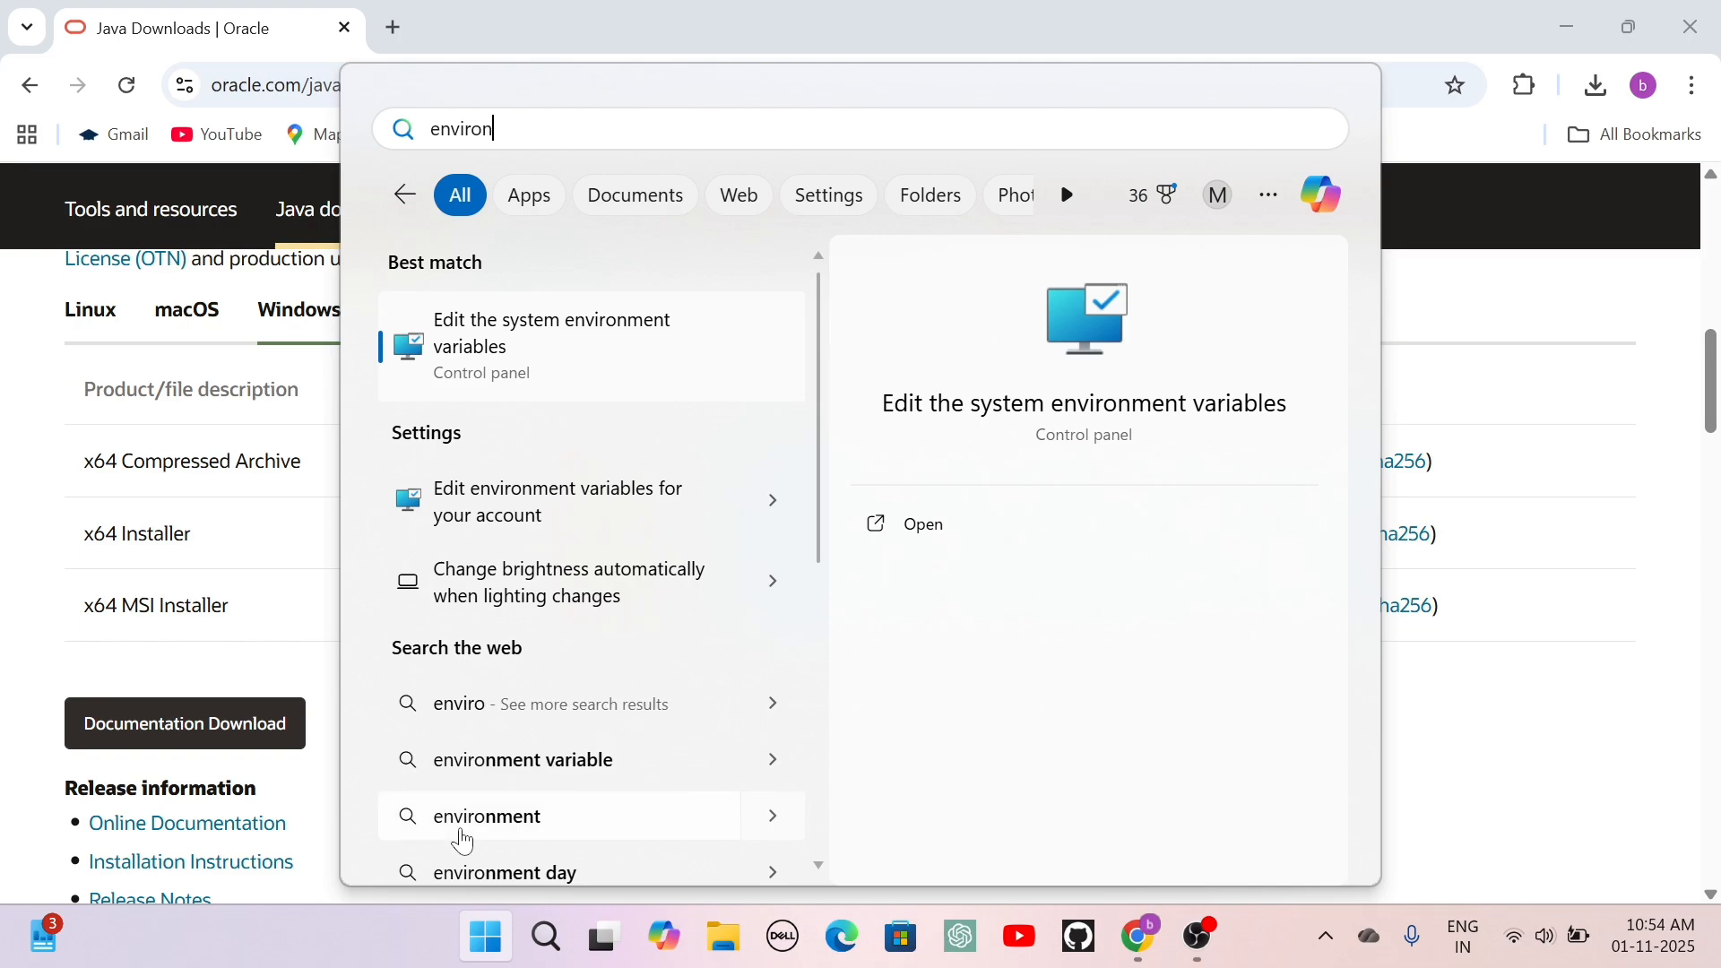
pyautogui.write('ment variab')
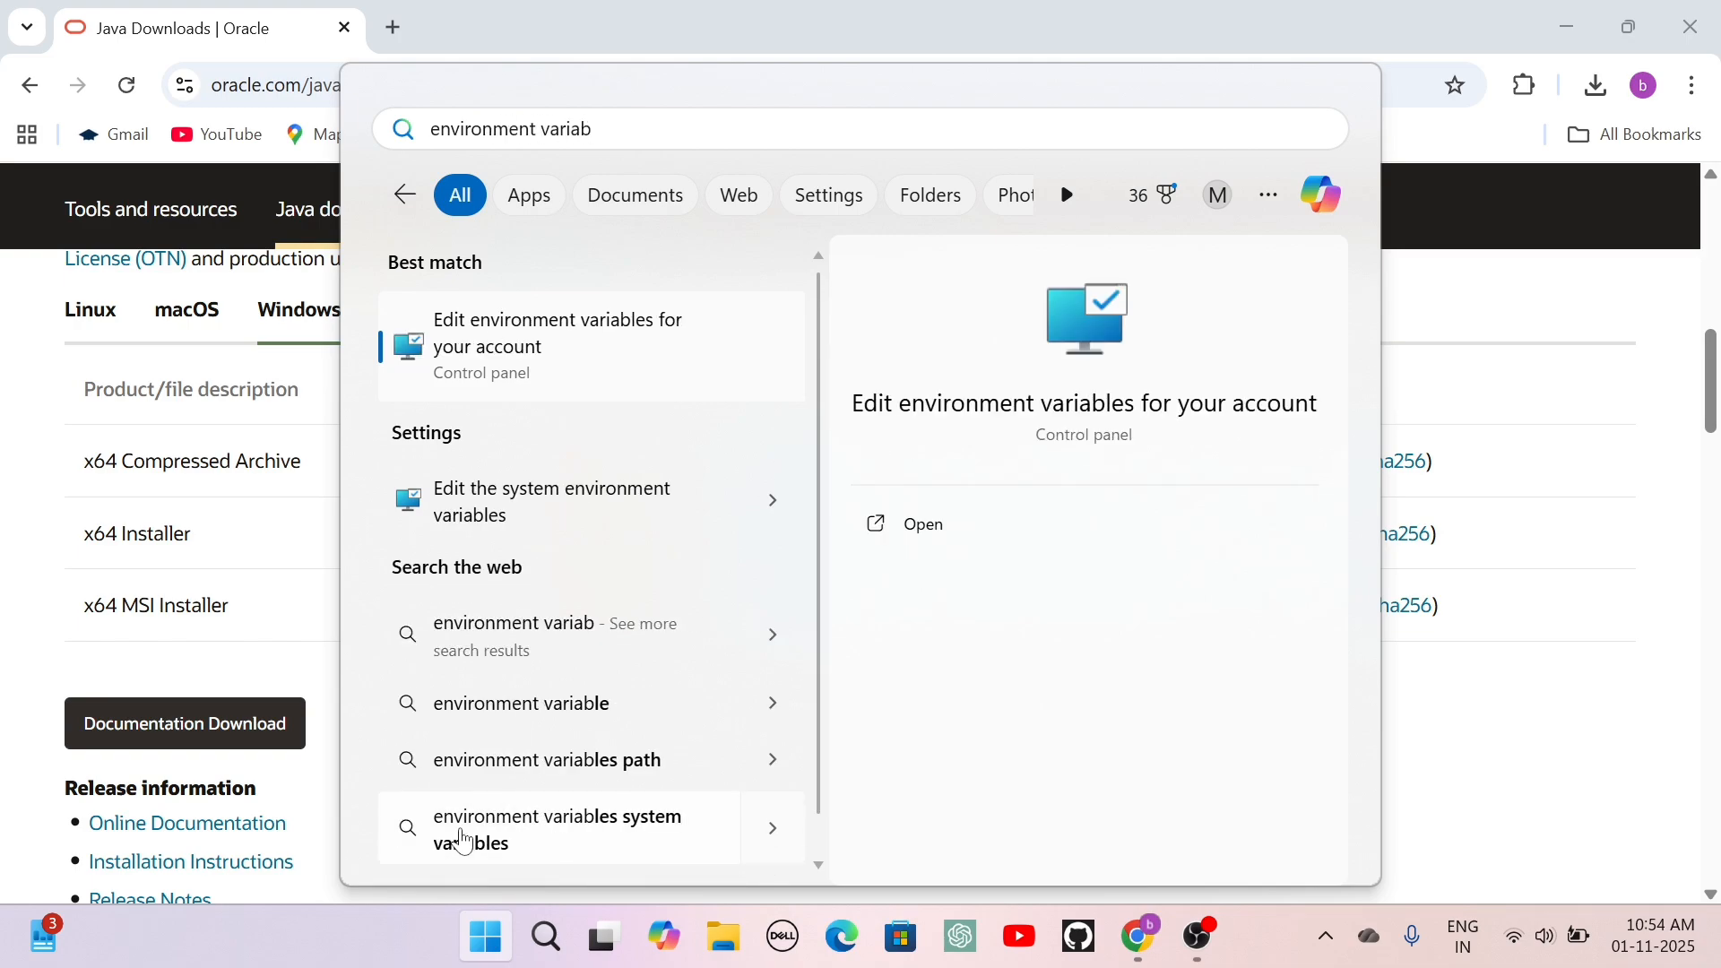
pyautogui.write('les')
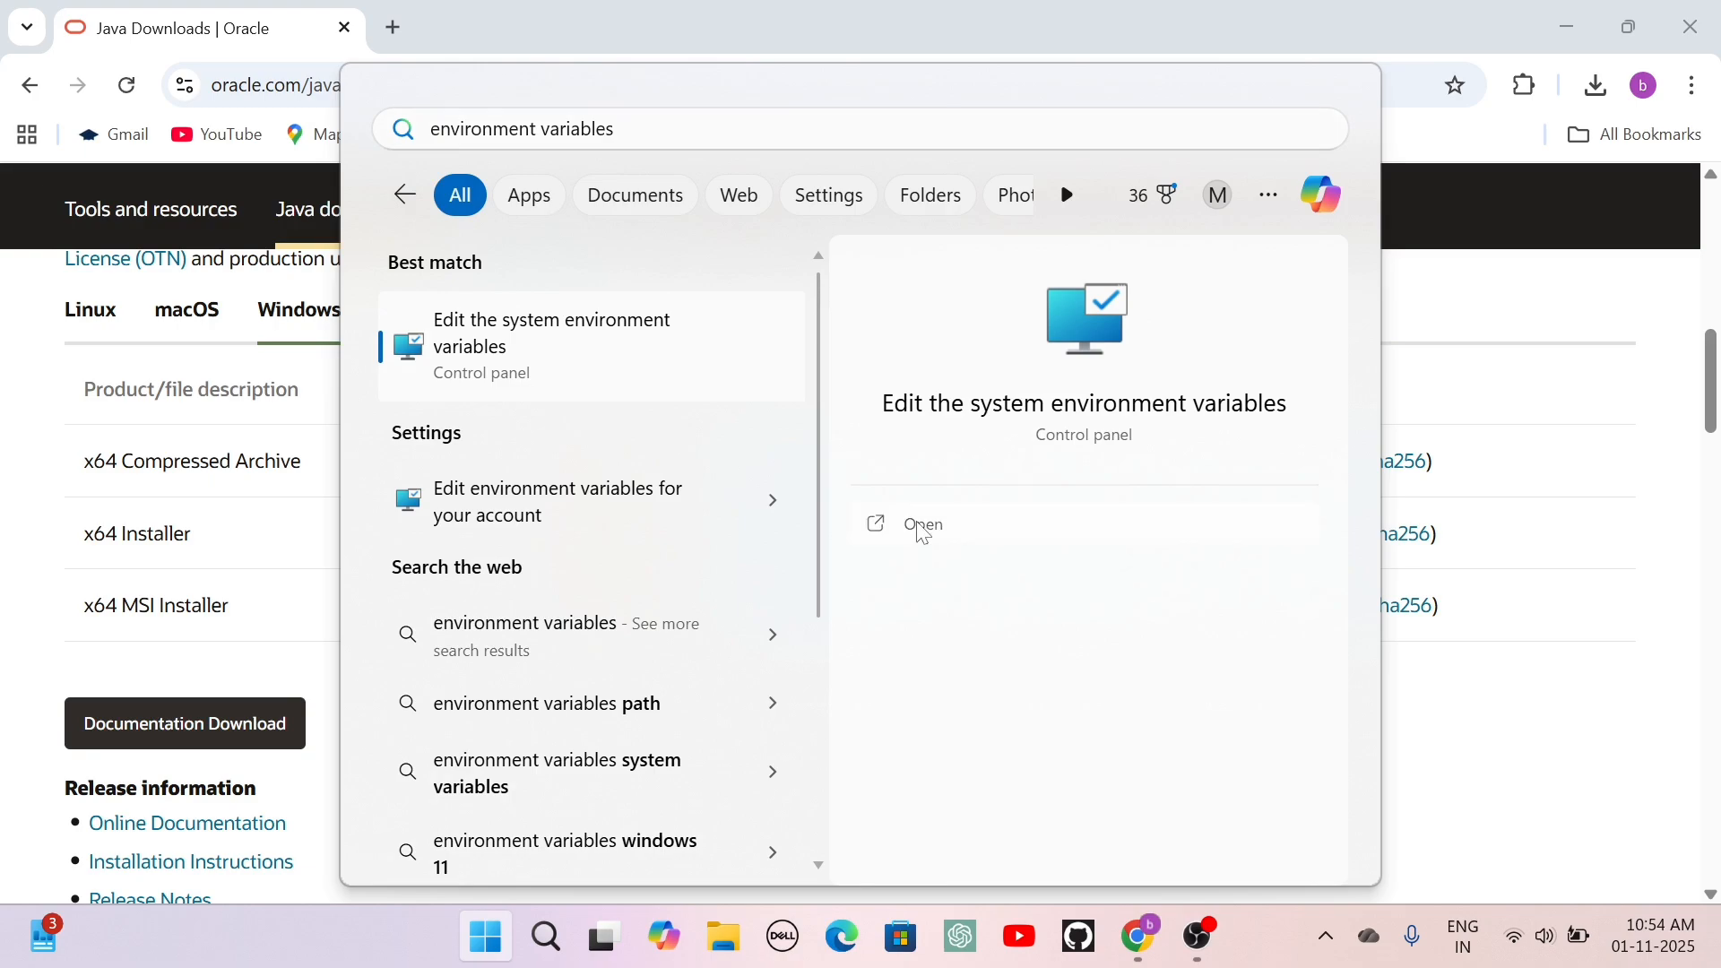
pyautogui.click(923, 529)
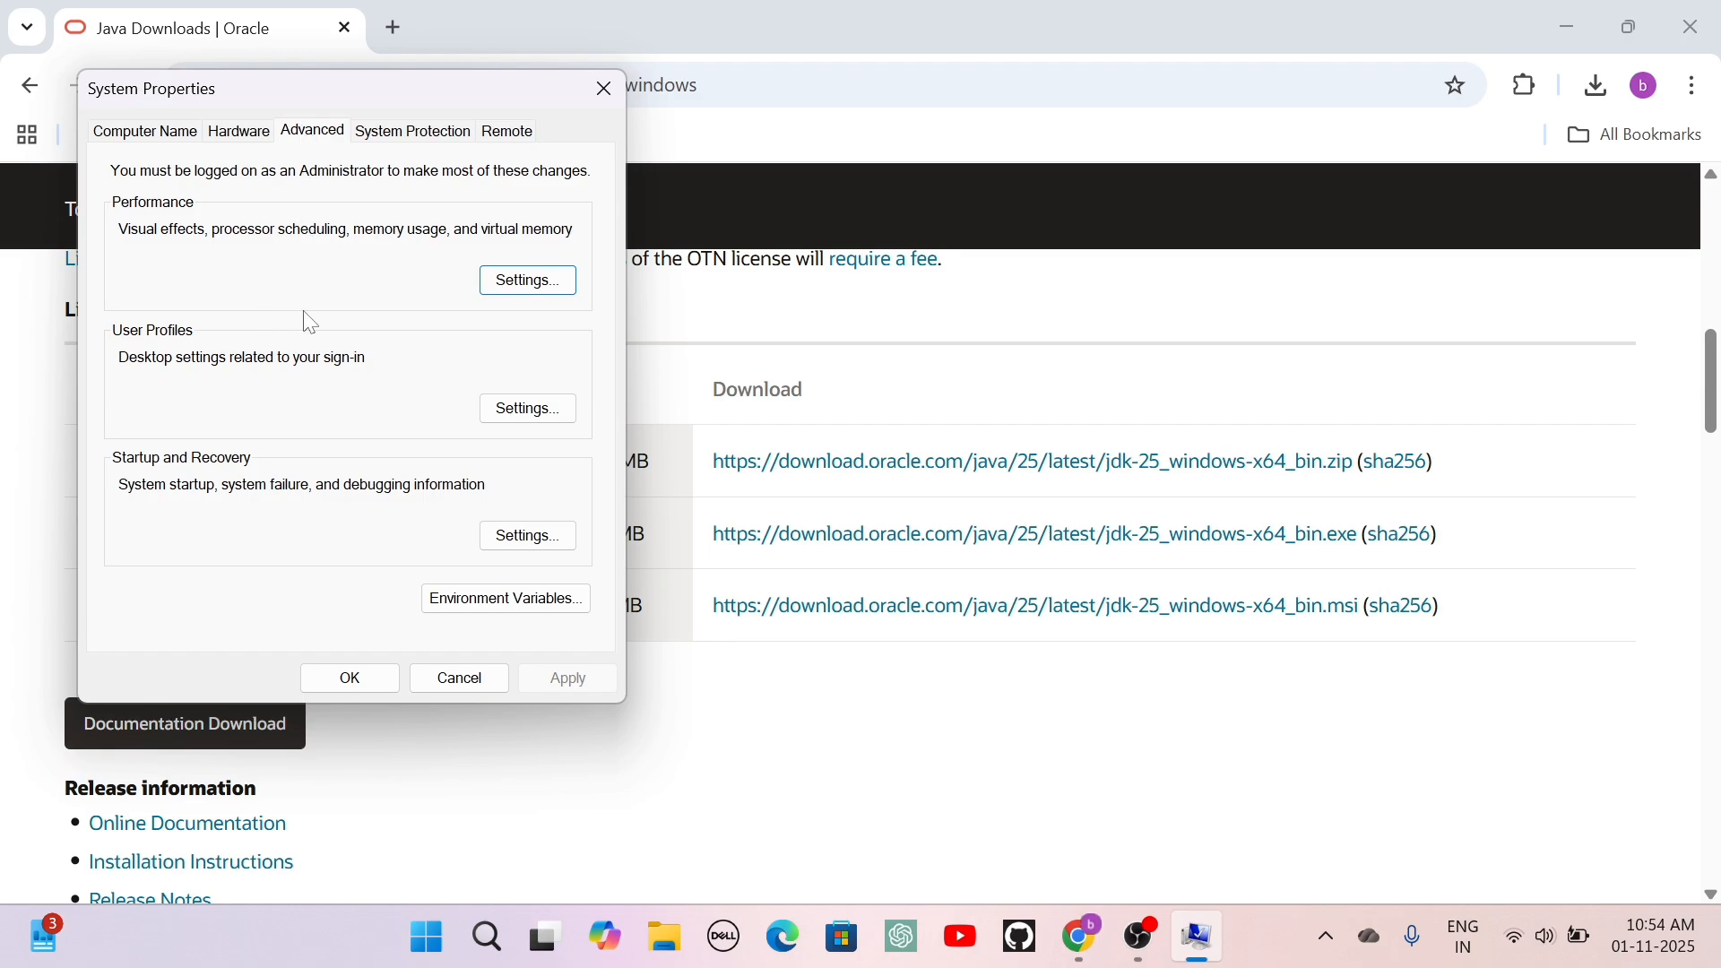
pyautogui.click(479, 599)
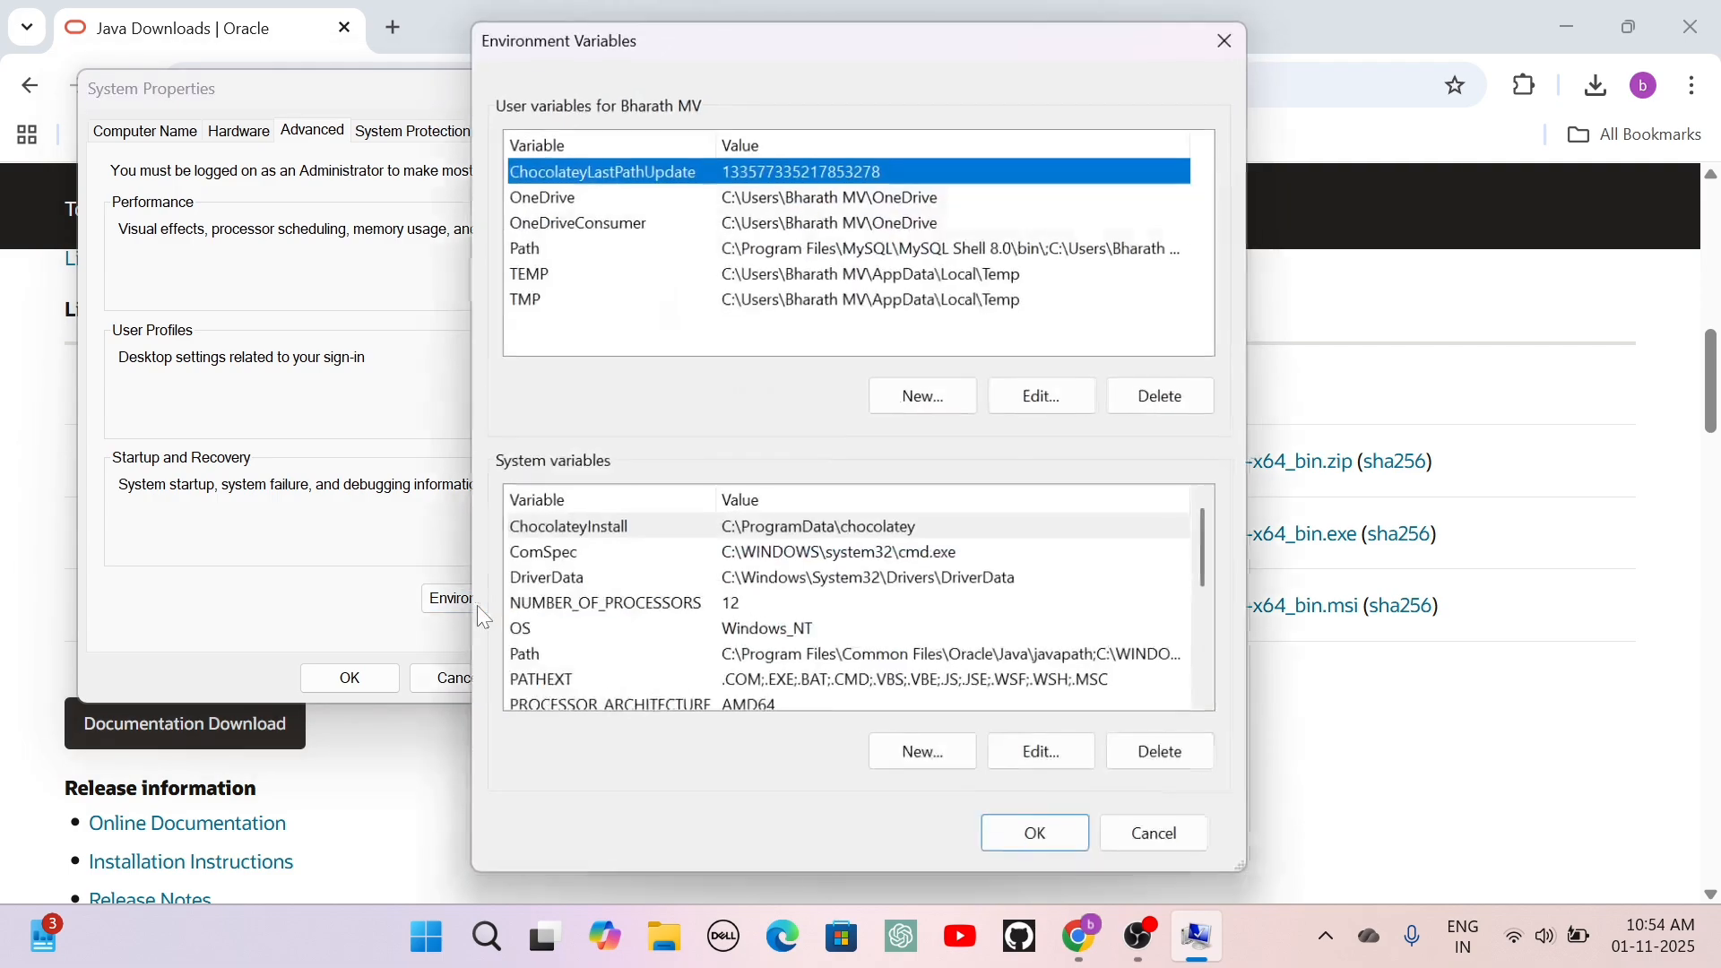
# Add C:\Program Files\Java\jdk-25\bin as a new entry in the system Path variable and save all the system dialogs.
pyautogui.click(892, 661)
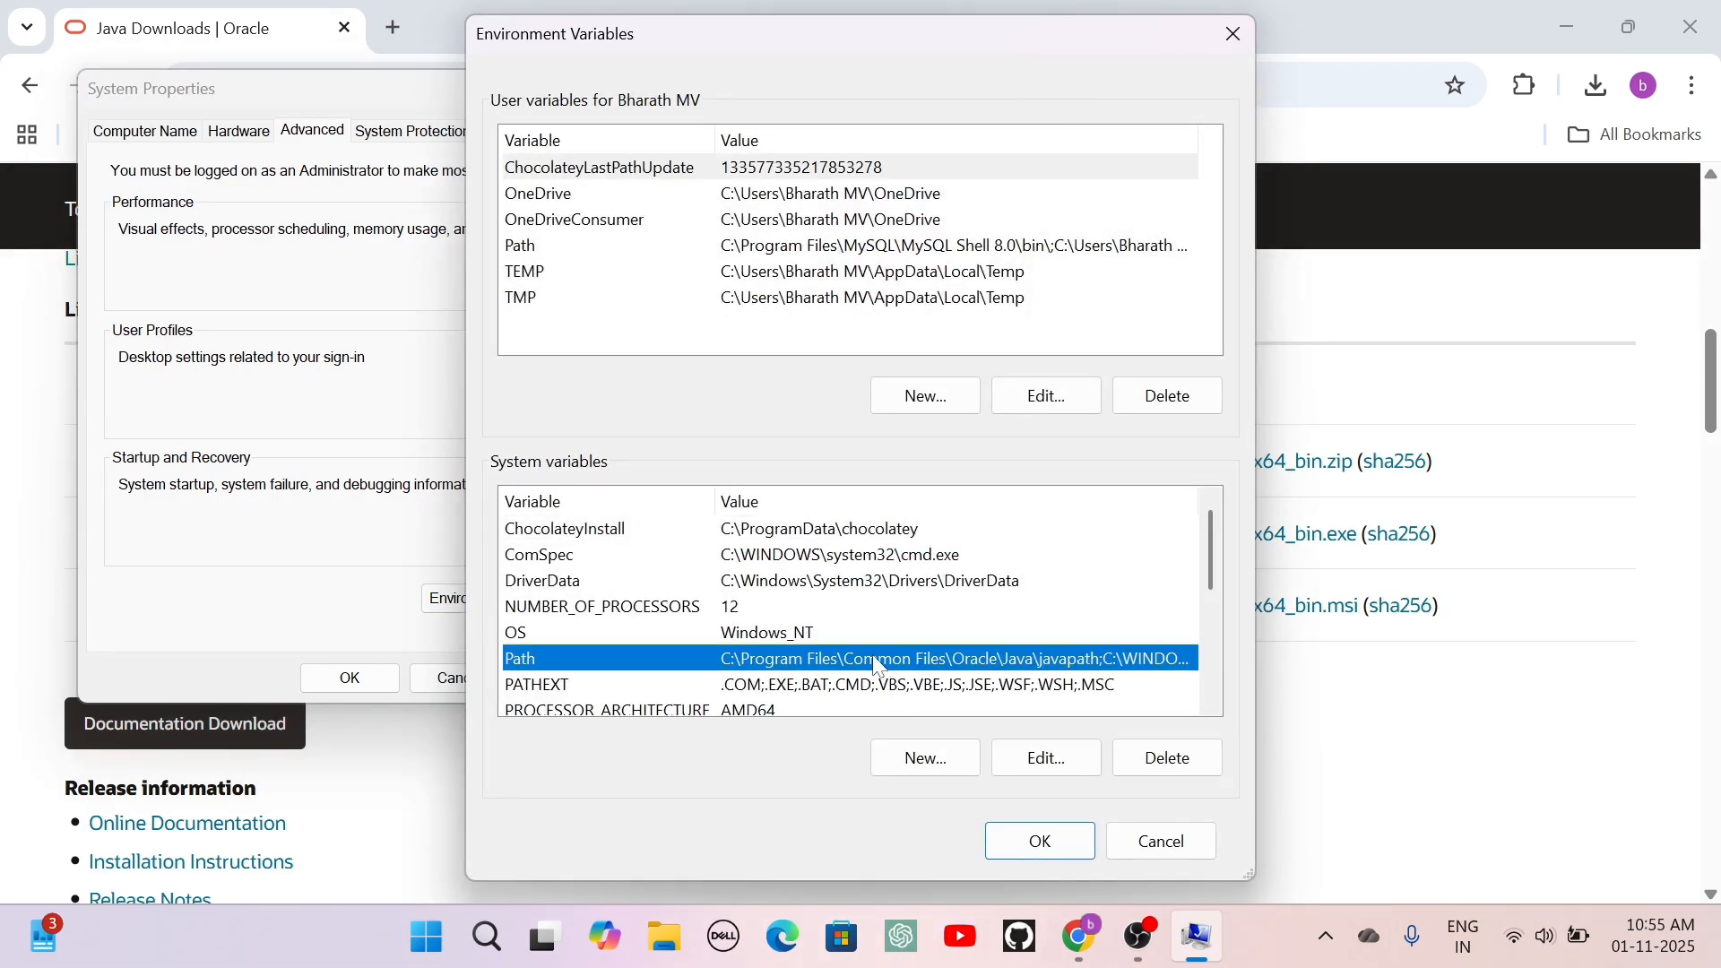
pyautogui.doubleClick(874, 662)
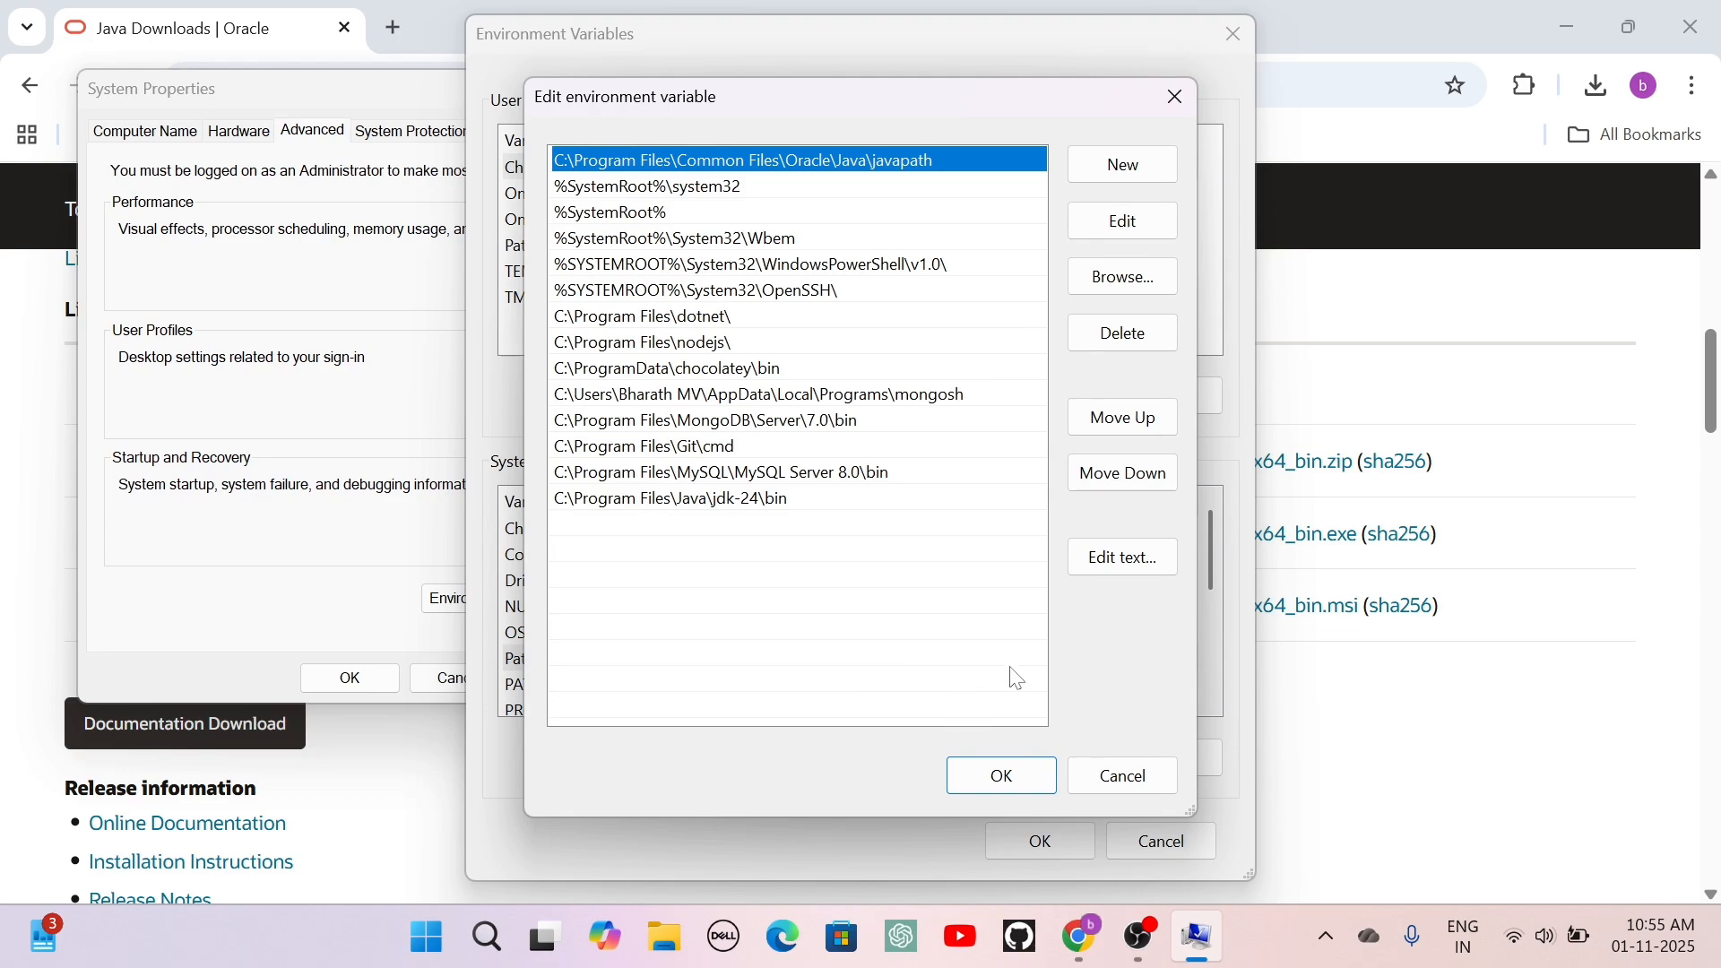
pyautogui.click(1140, 167)
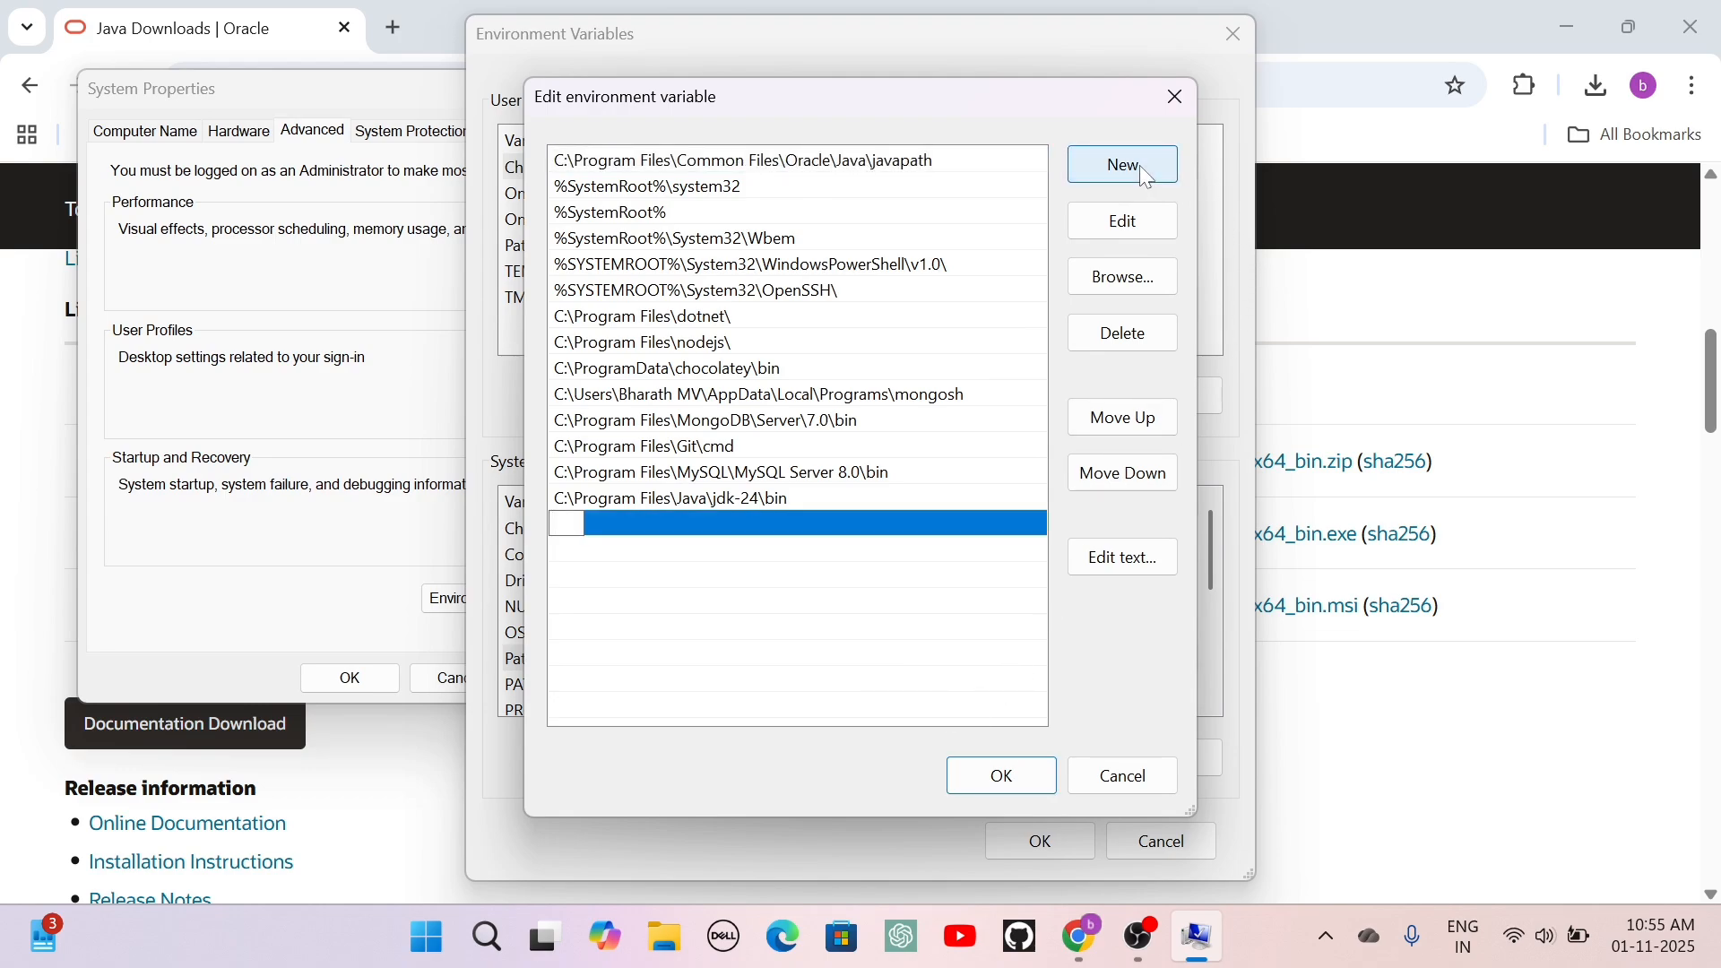
pyautogui.hotkey('ctrl', 'v')
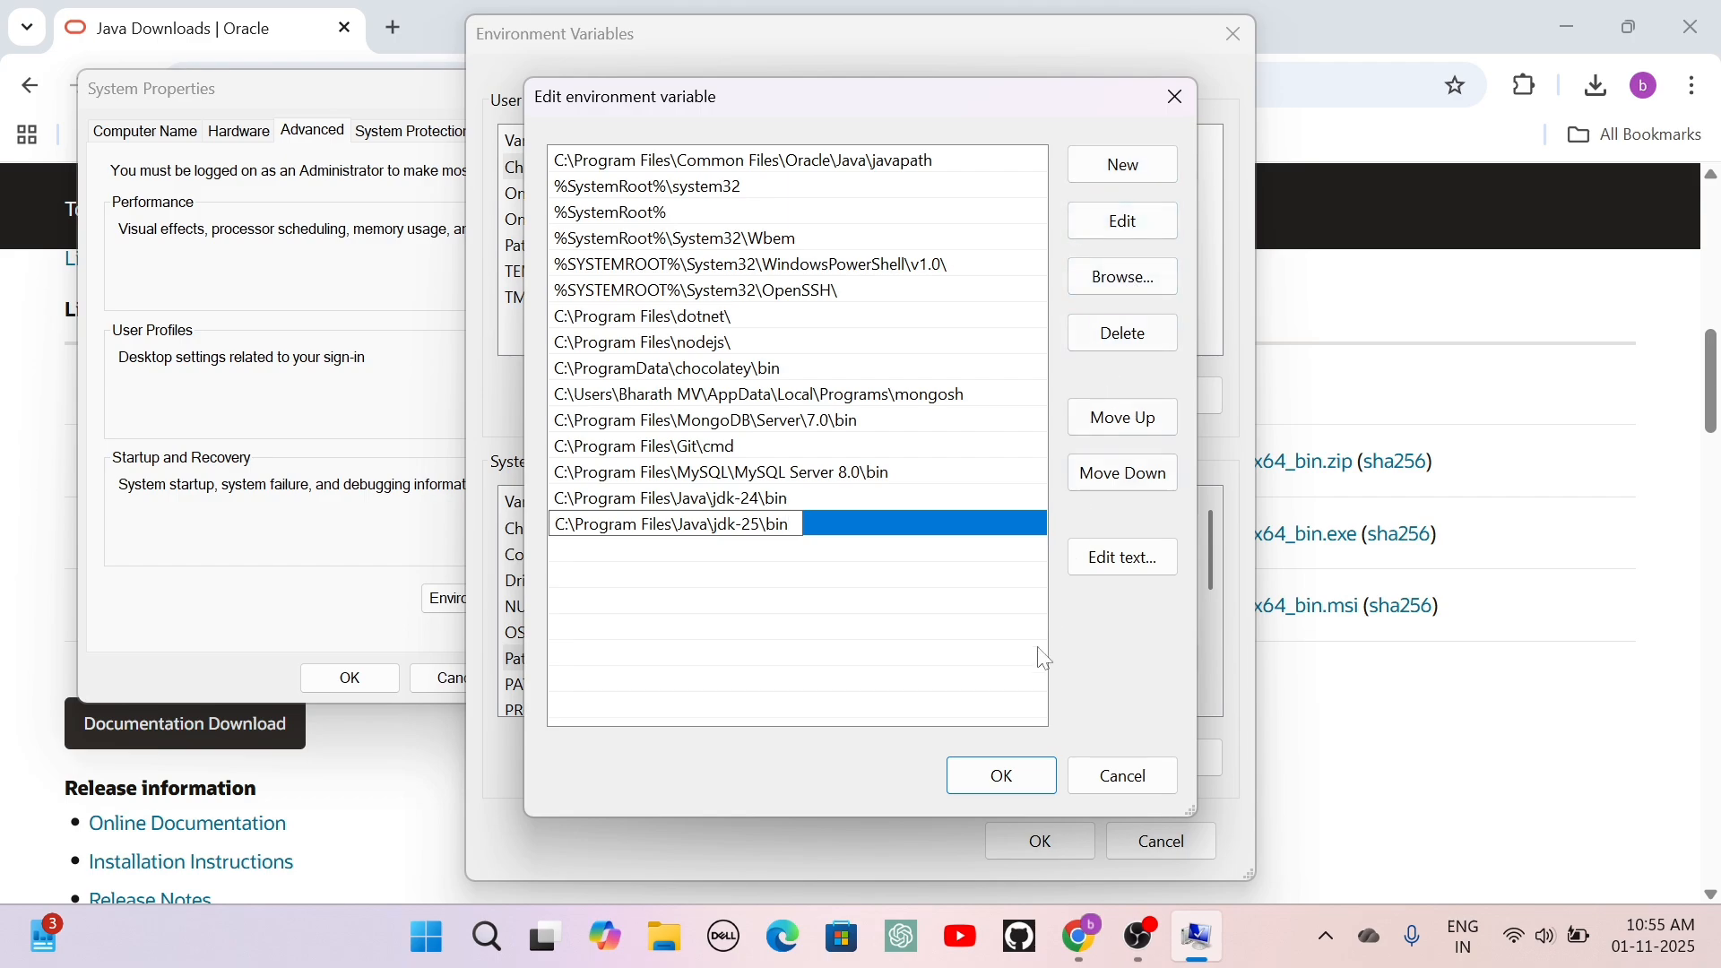
pyautogui.click(1017, 784)
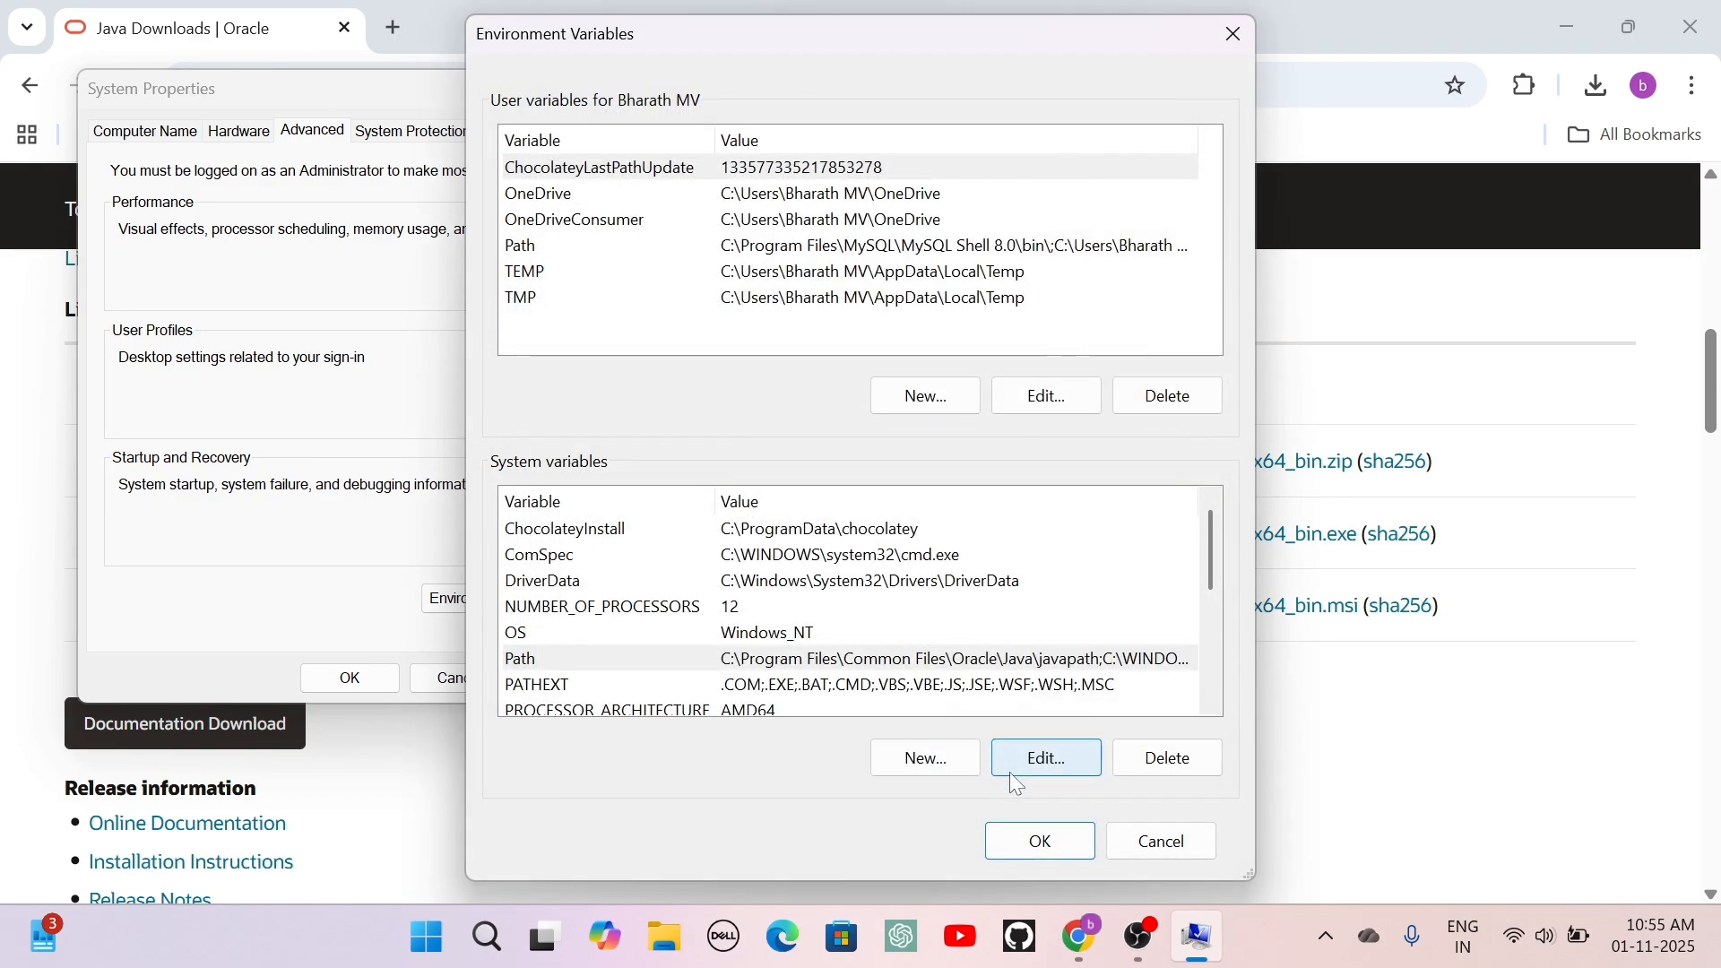
pyautogui.click(1022, 841)
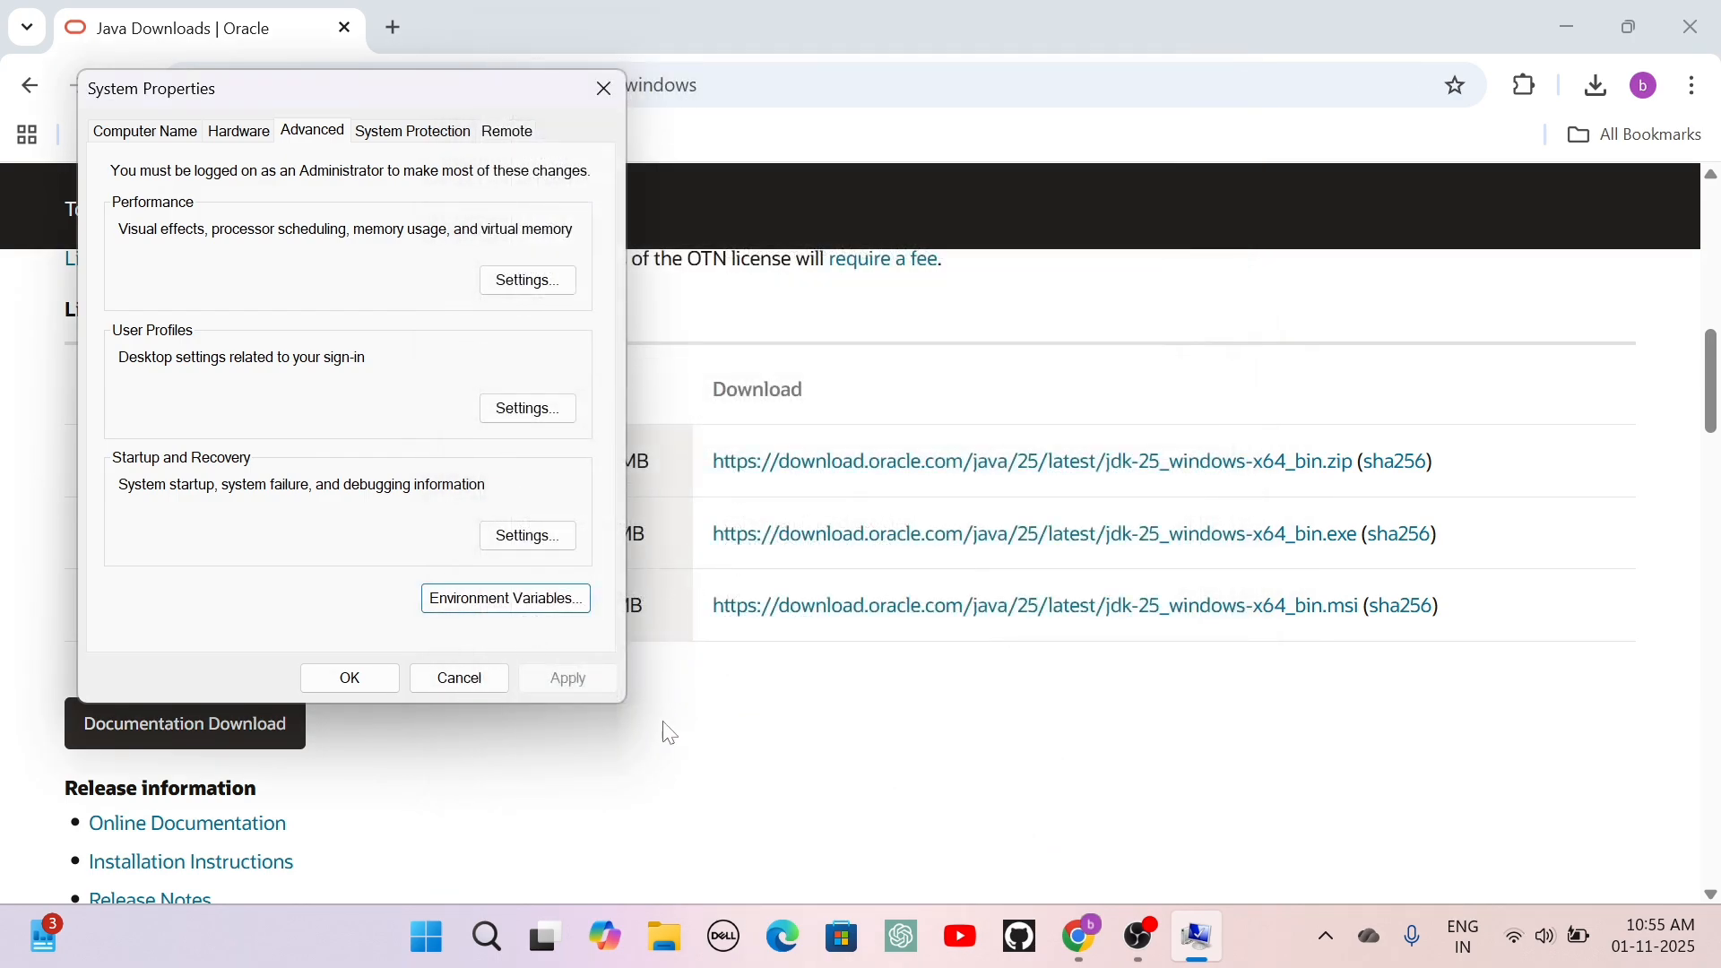
pyautogui.click(388, 681)
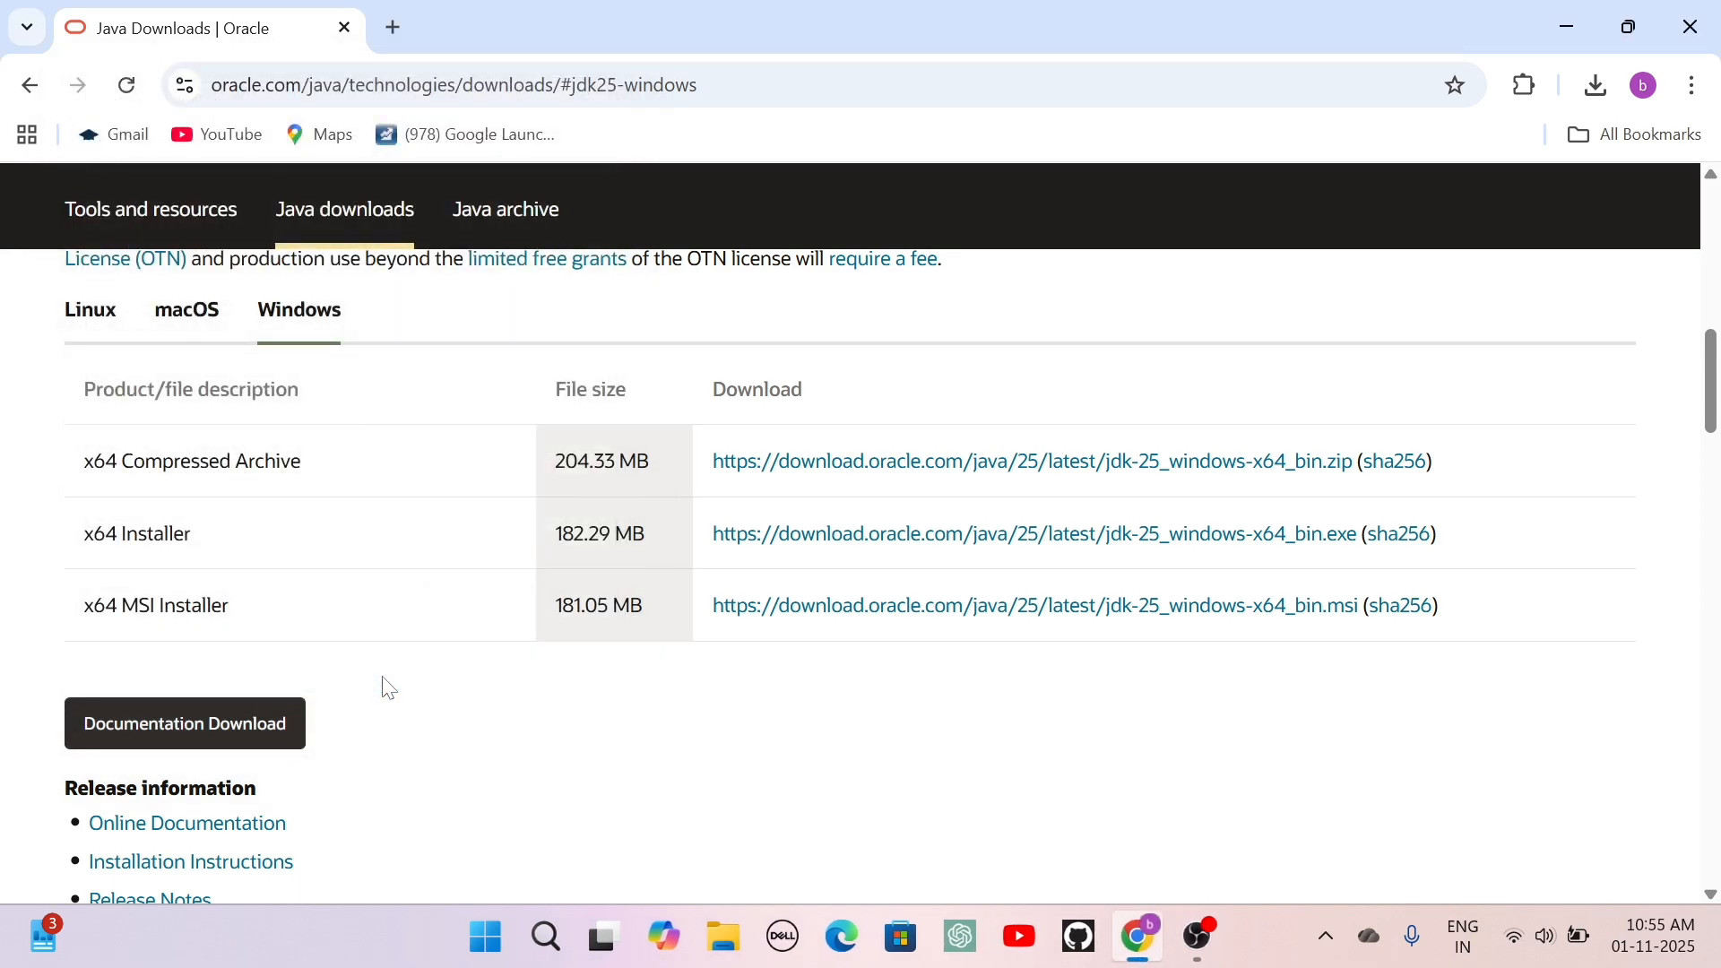
# Check the installed Java version by running java --version in Command Prompt, and close the window.
pyautogui.press('super')
pyautogui.write('cmd')
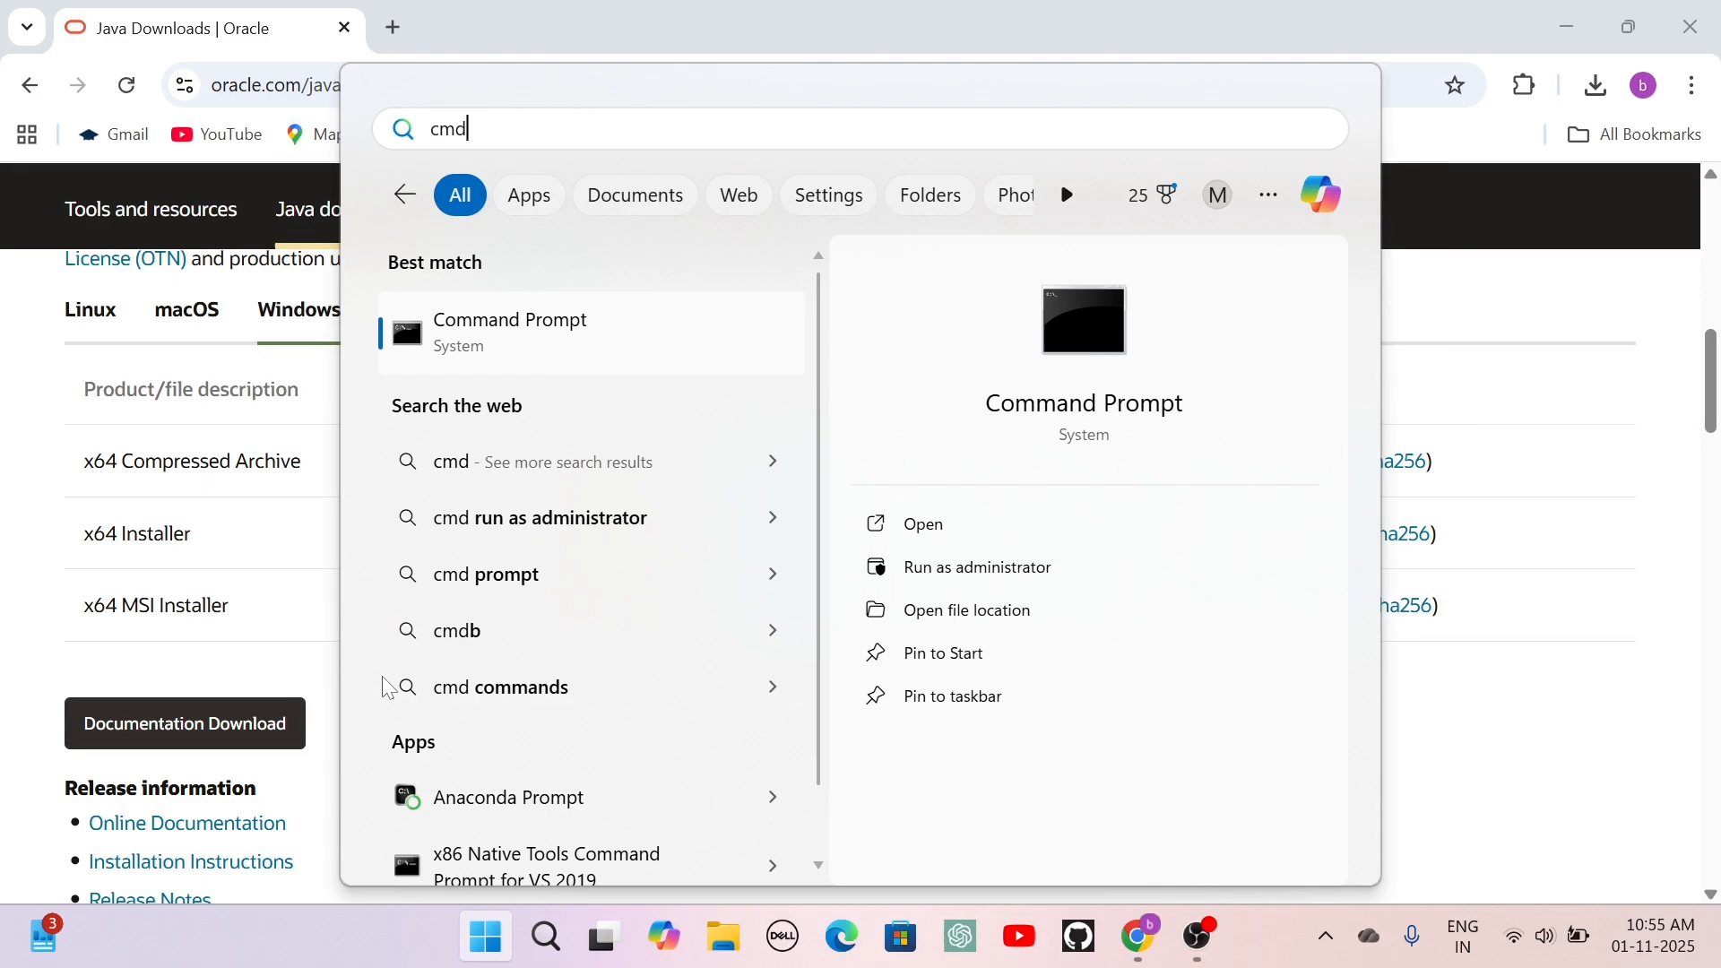
pyautogui.press('Return')
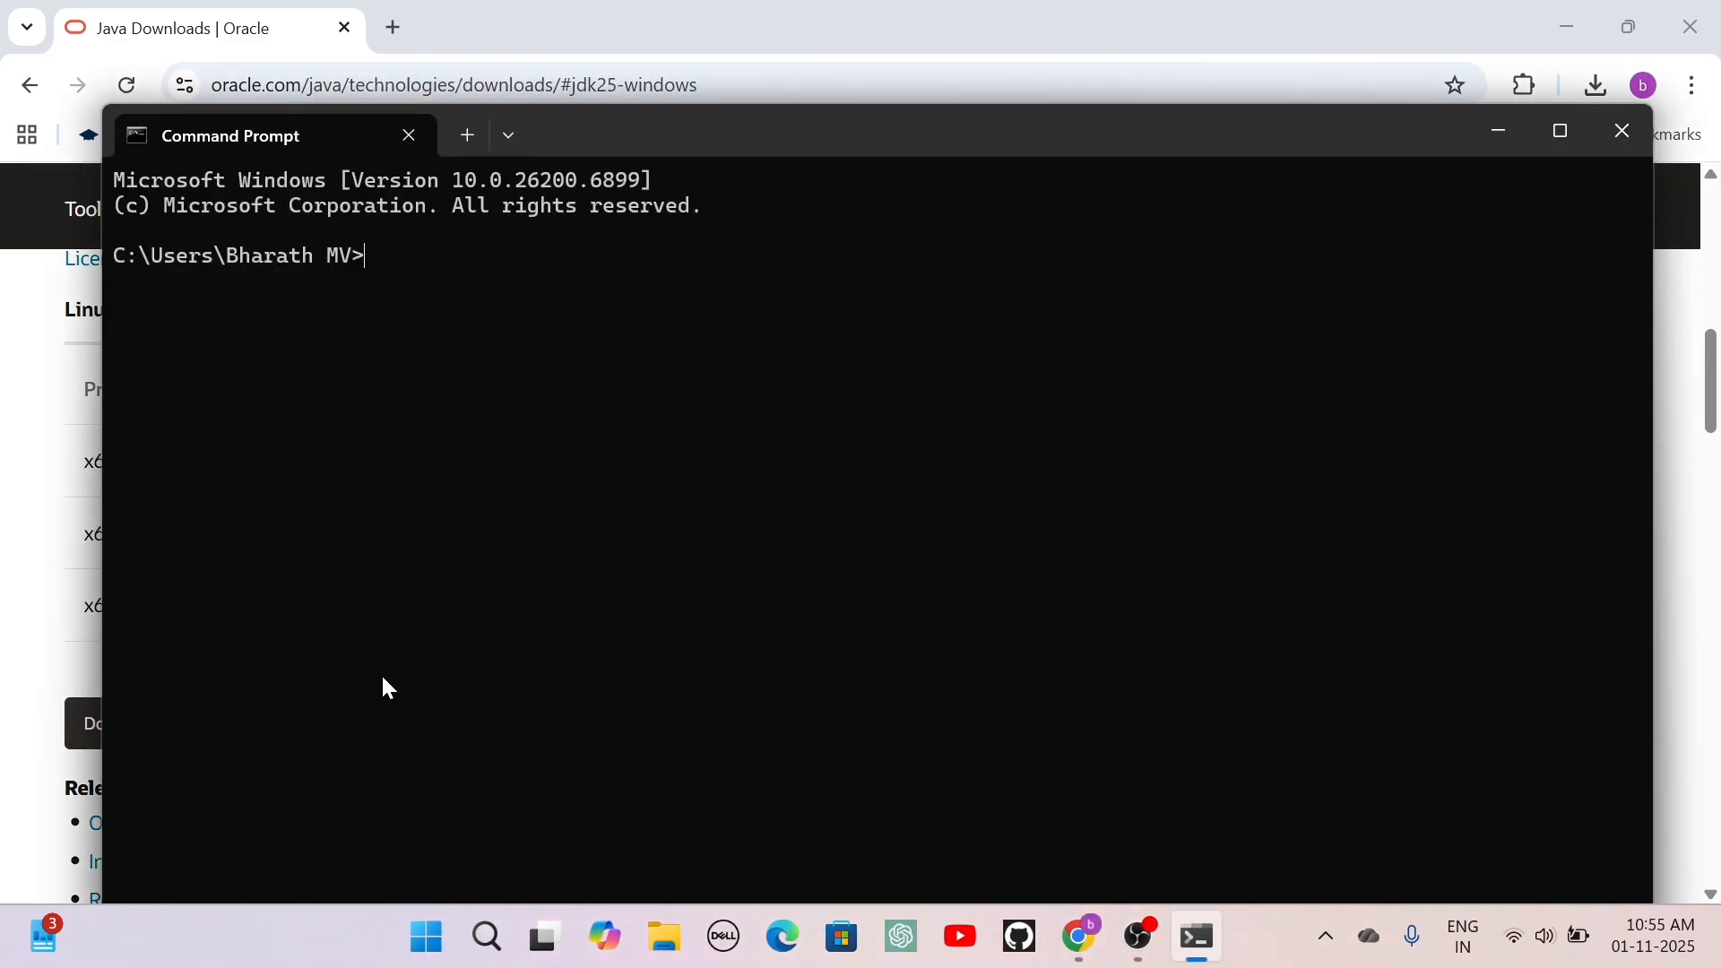
pyautogui.write('java --version')
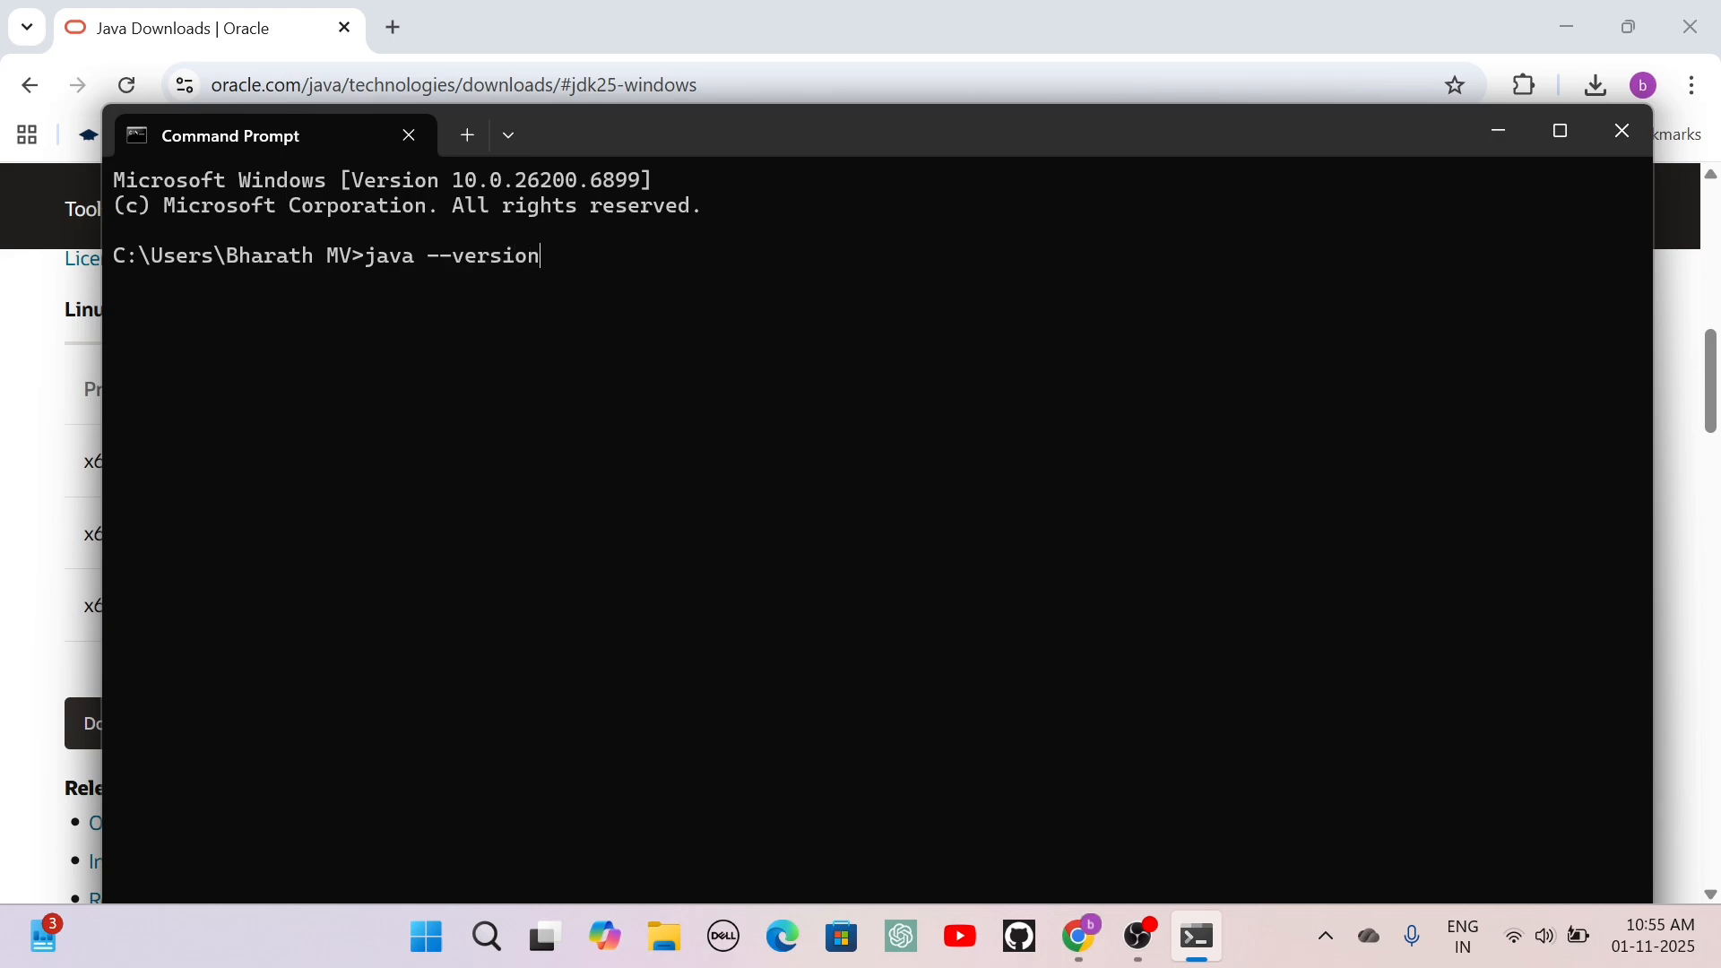
pyautogui.press('Return')
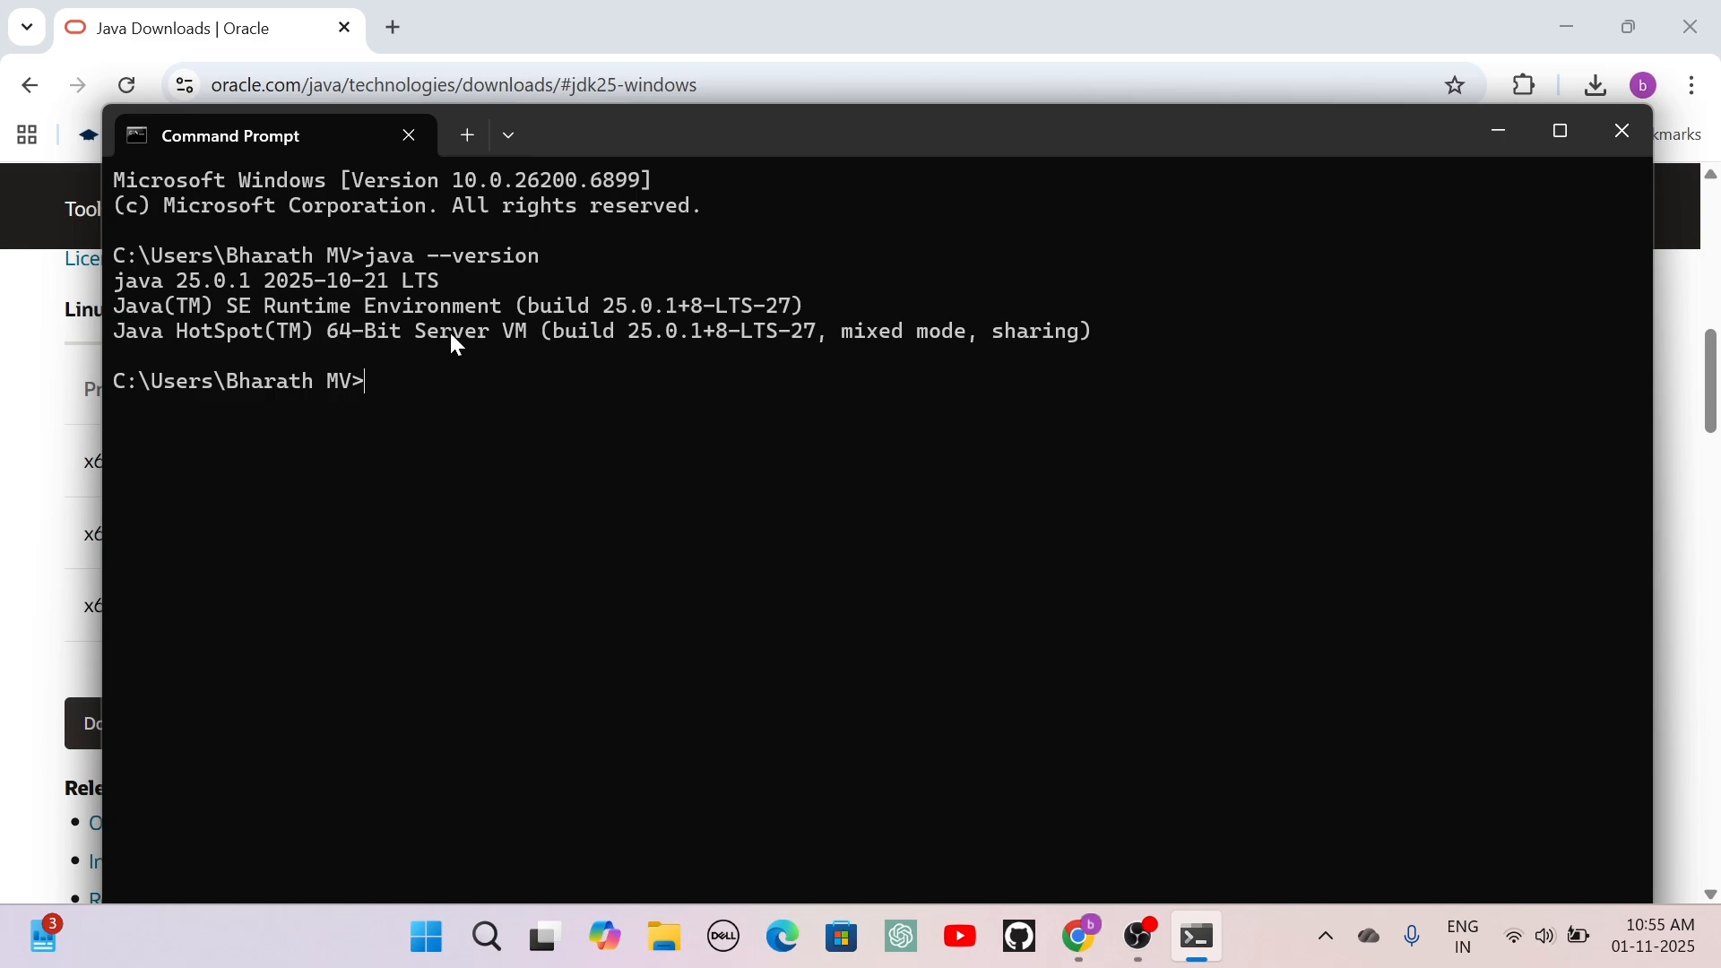
pyautogui.moveTo(943, 337); pyautogui.dragTo(226, 308)
pyautogui.click(466, 423)
pyautogui.click(1621, 131)
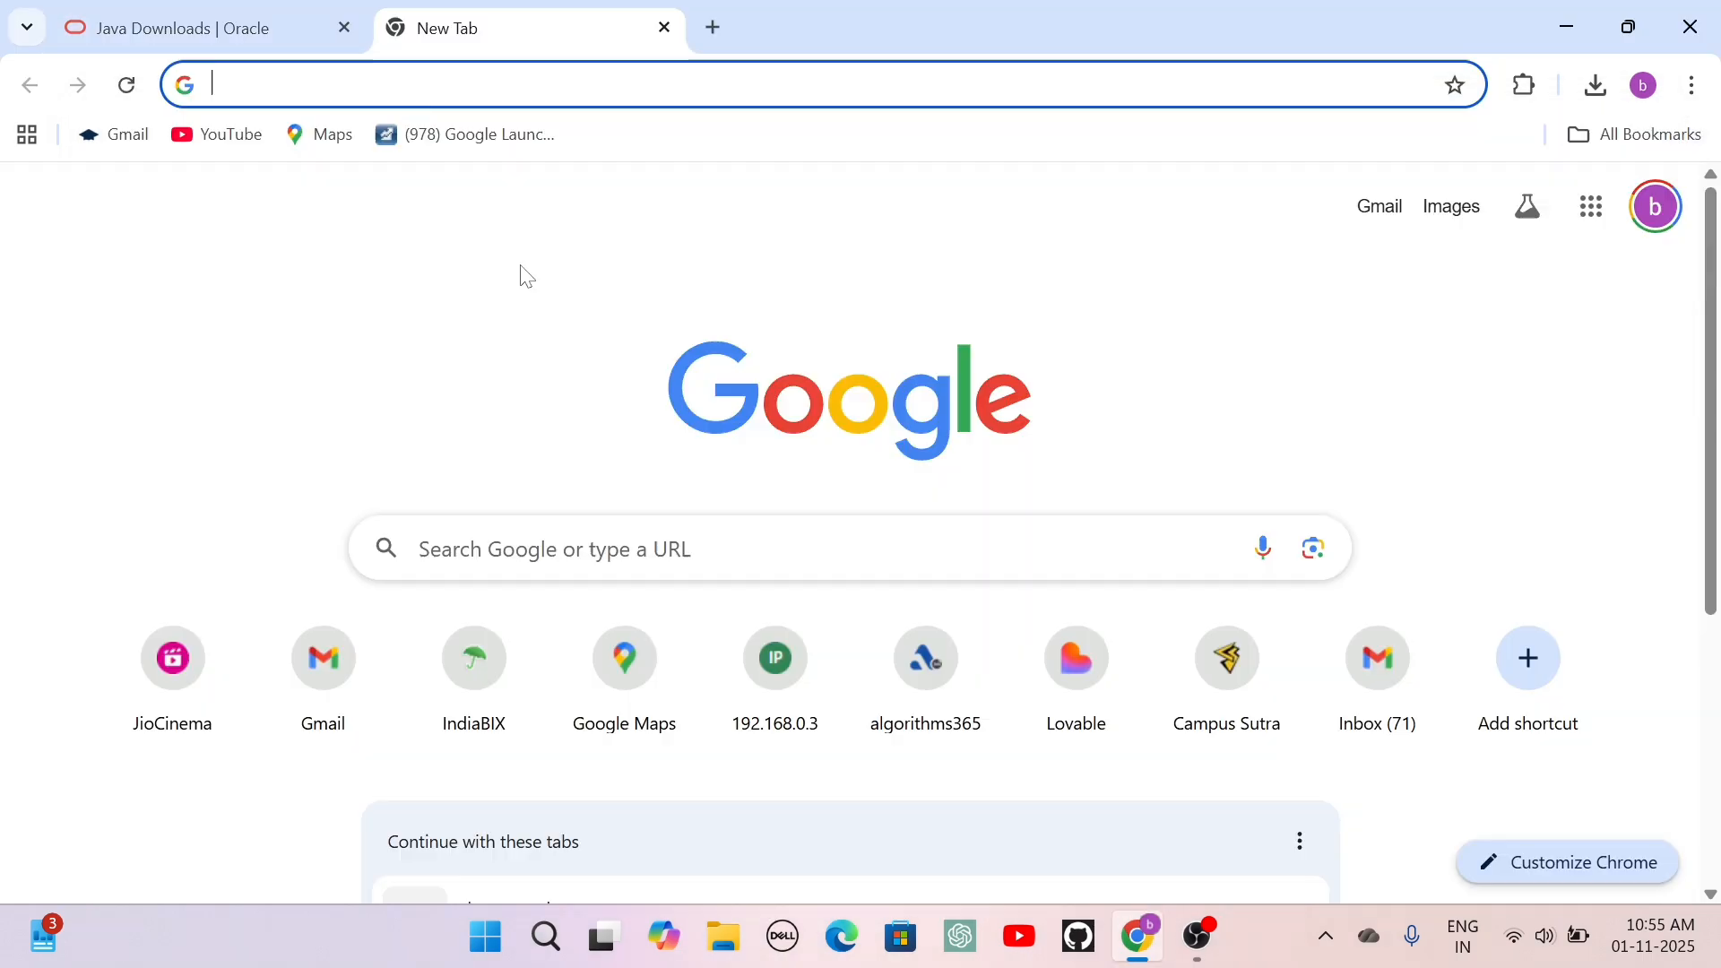
# Search Google for "intellij idea" in a new browser tab and open the JetBrains IntelliJ IDEA page.
pyautogui.write('inte')
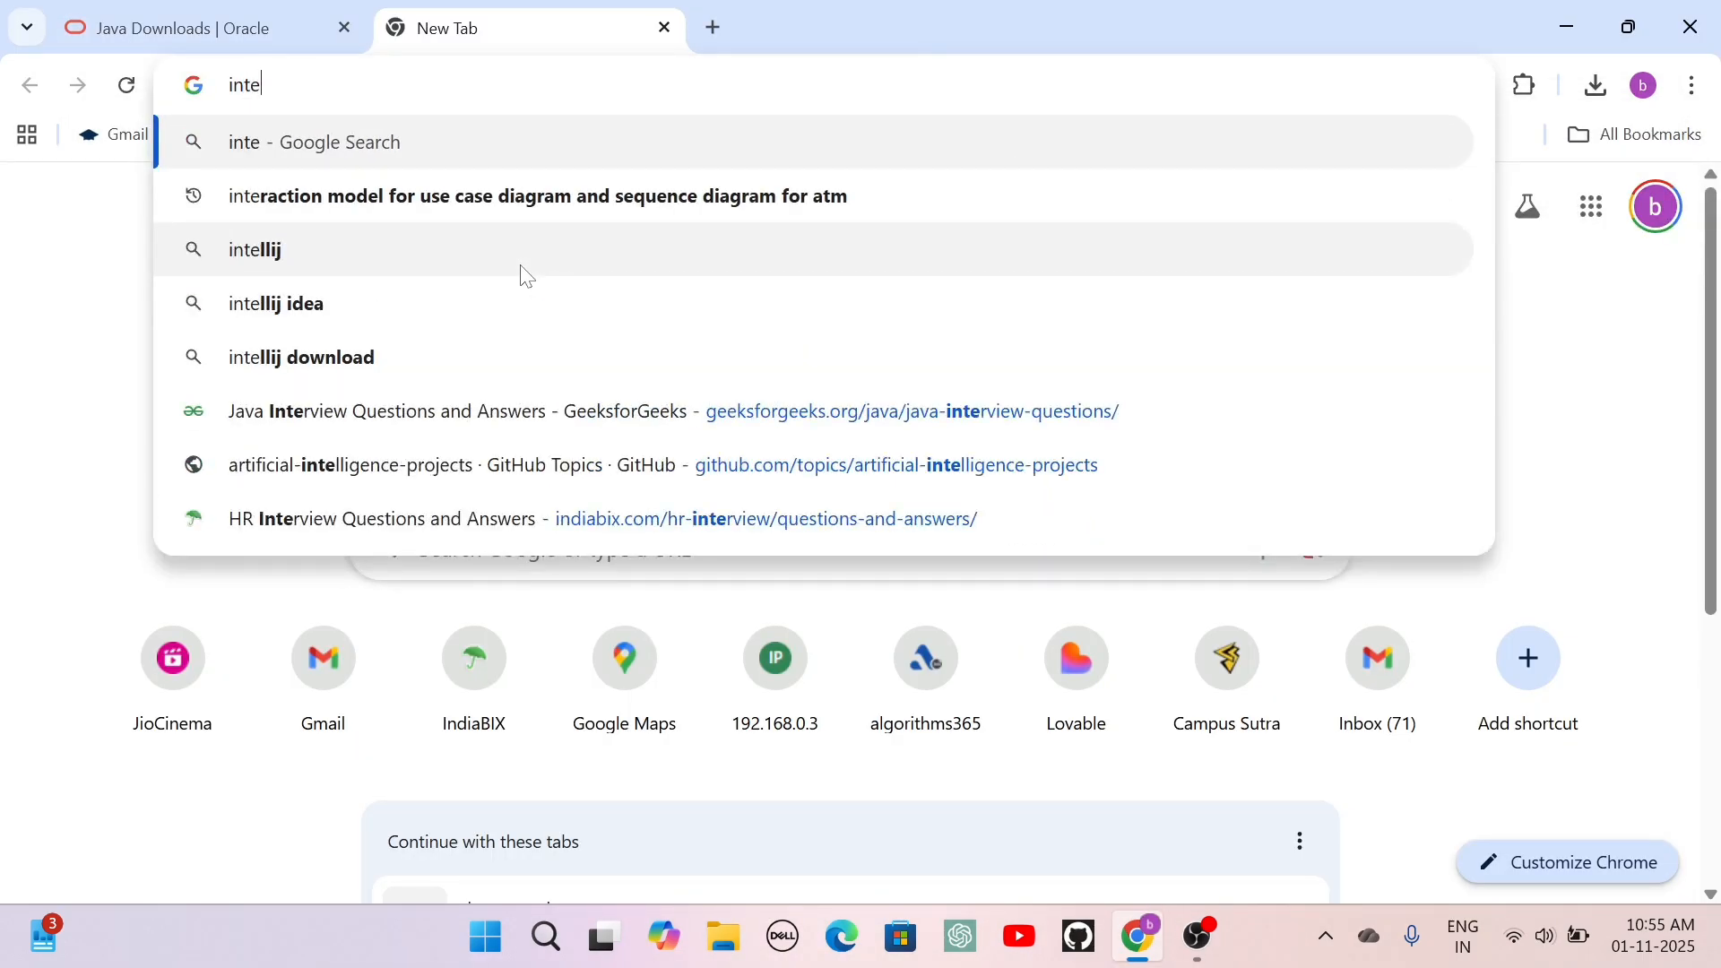
pyautogui.write('llij')
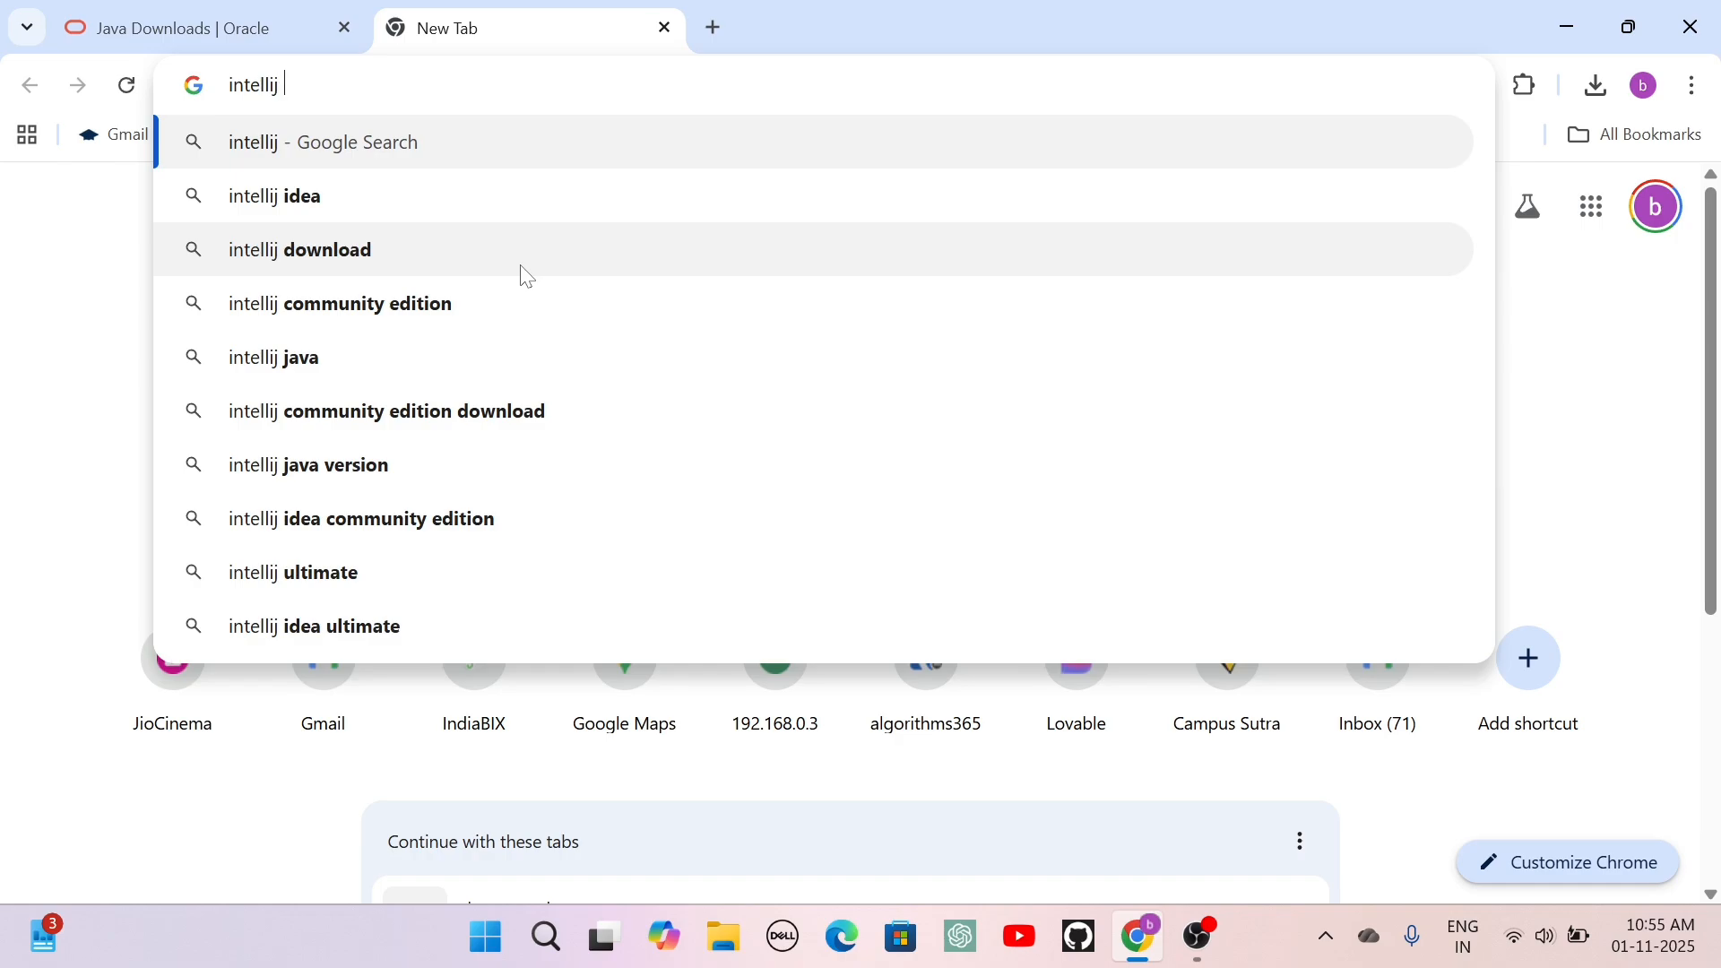
pyautogui.write(' idea')
pyautogui.press('Return')
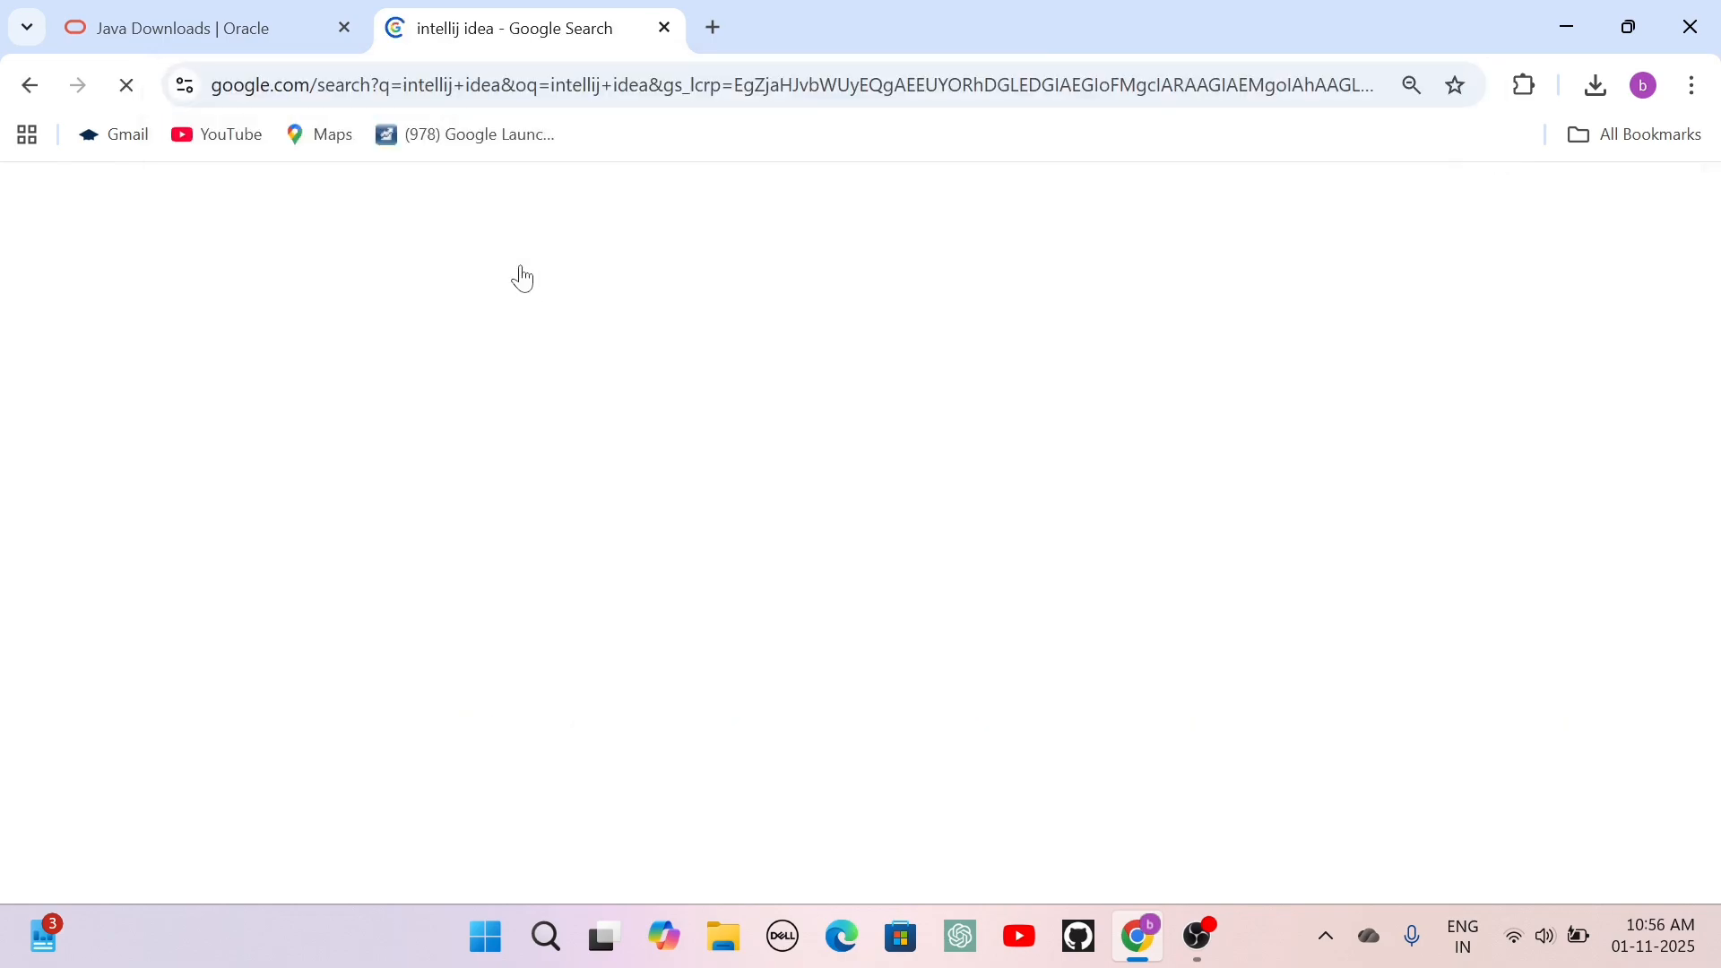
pyautogui.scroll(-1, 519, 272)
pyautogui.moveTo(519, 271); pyautogui.dragTo(415, 331)
pyautogui.click(415, 330)
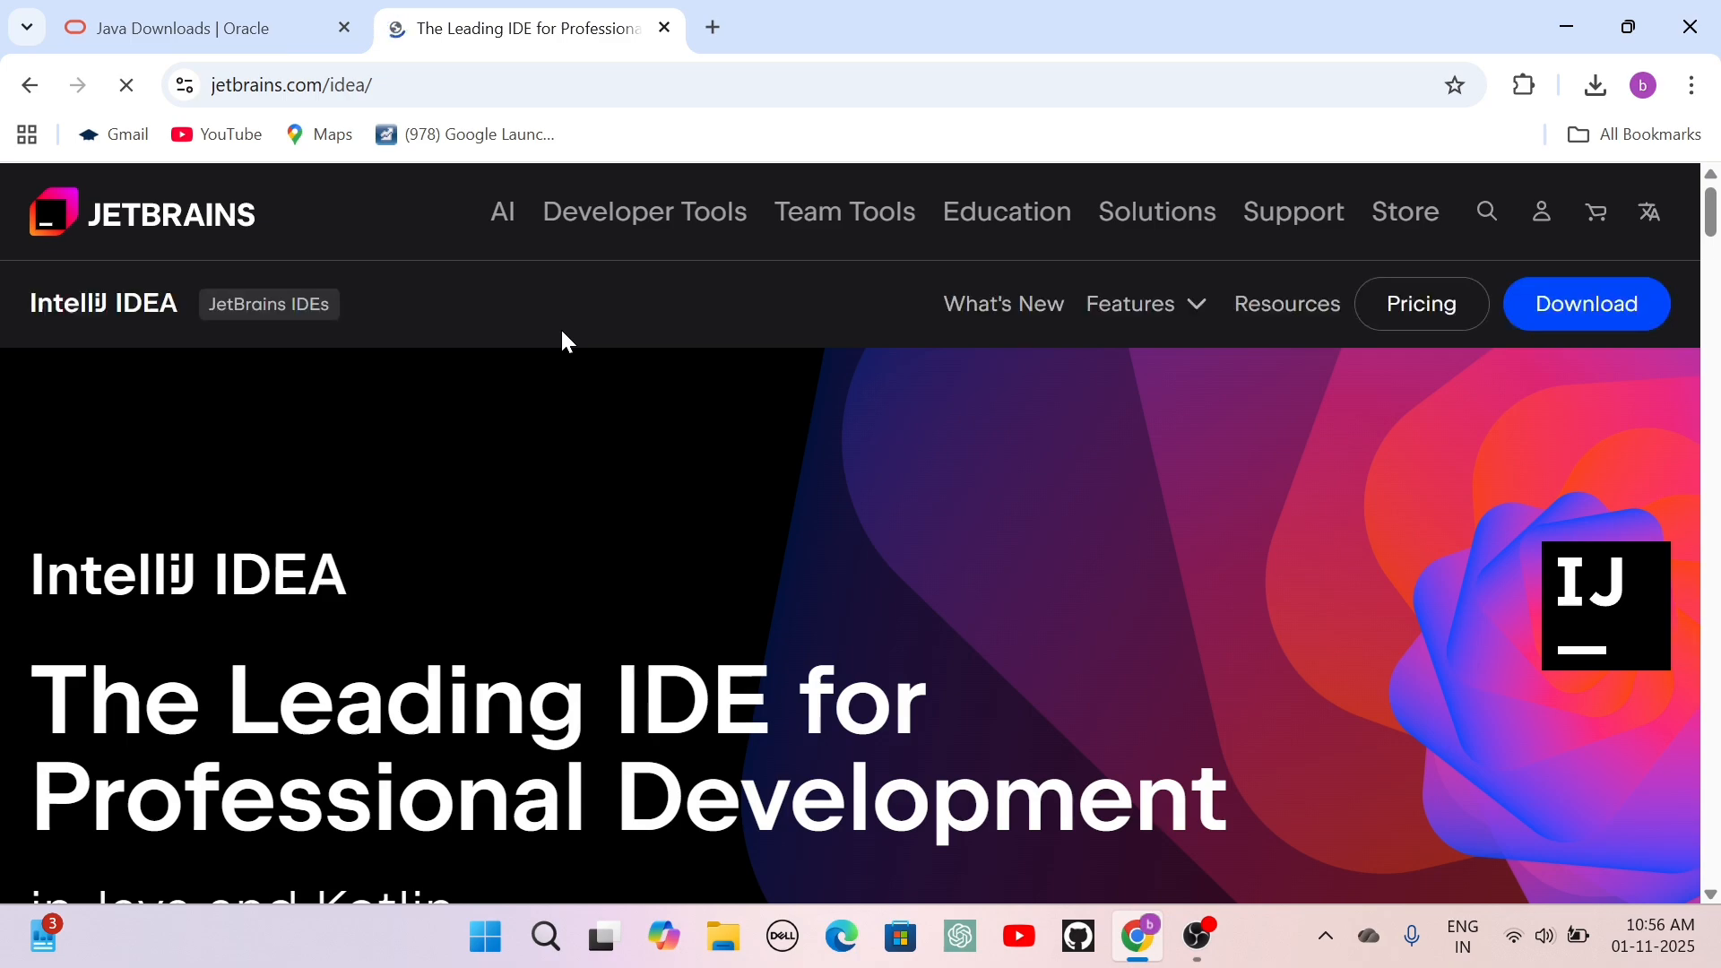
# Go to the IntelliJ IDEA download page for Windows, dismissing the cookie notices without accepting them.
pyautogui.scroll(-2, 724, 488)
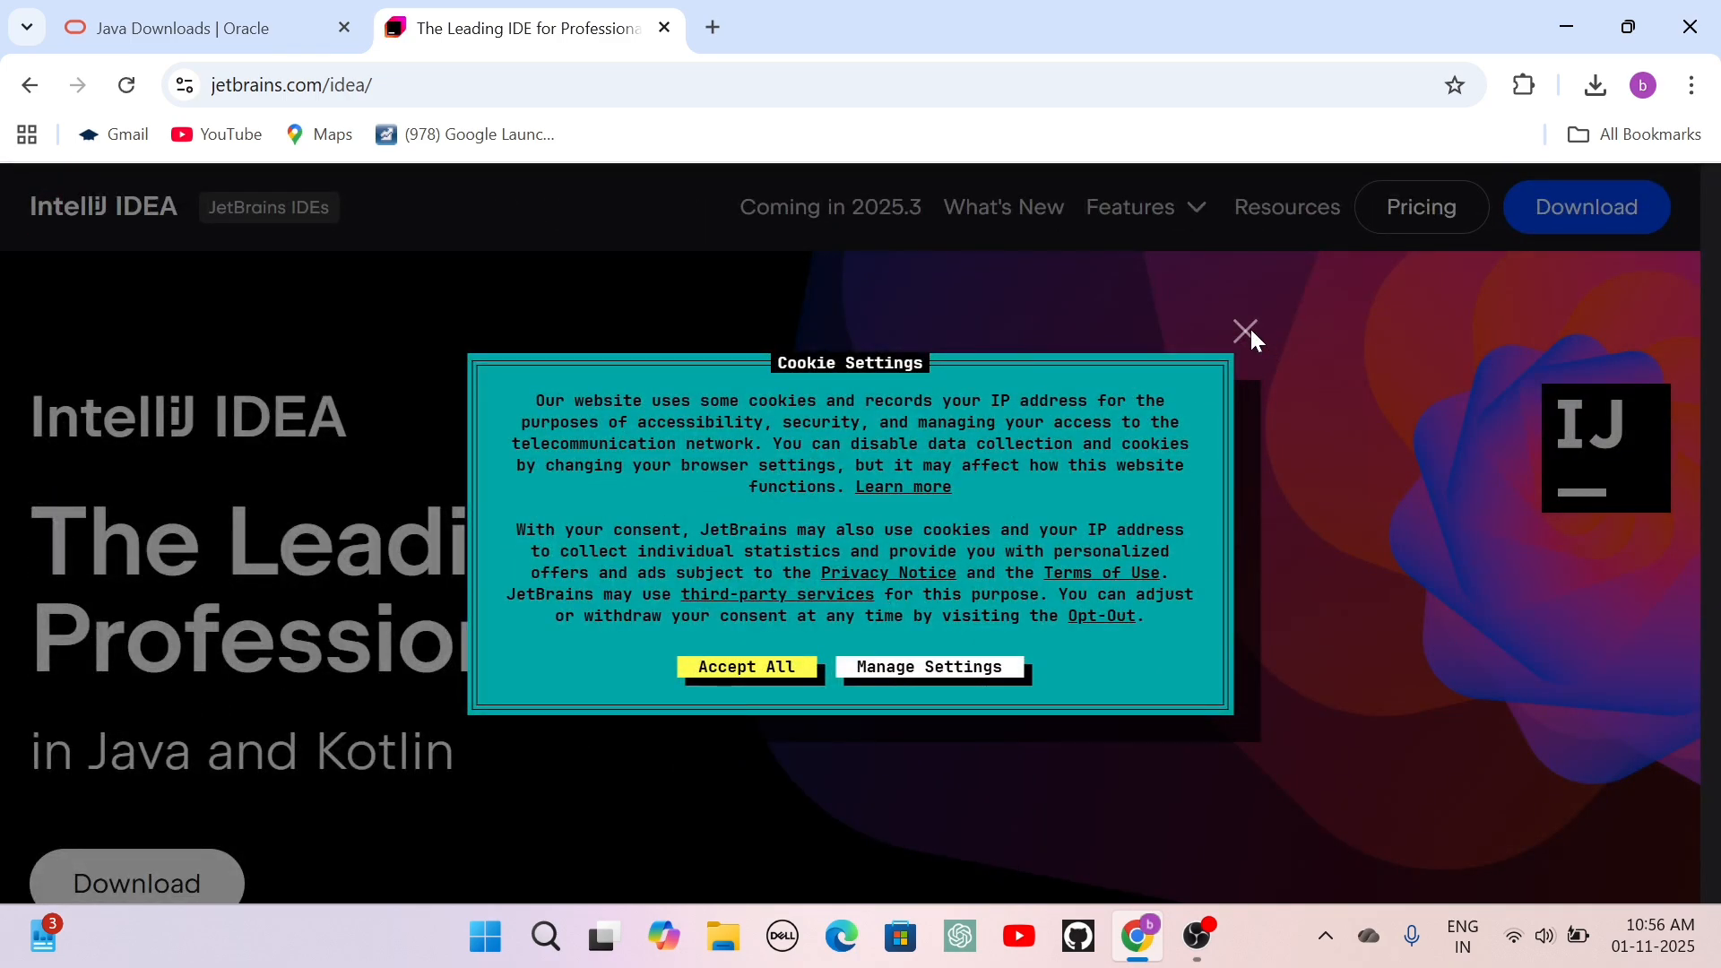
pyautogui.click(1248, 332)
pyautogui.scroll(-3, 307, 807)
pyautogui.scroll(-1, 865, 576)
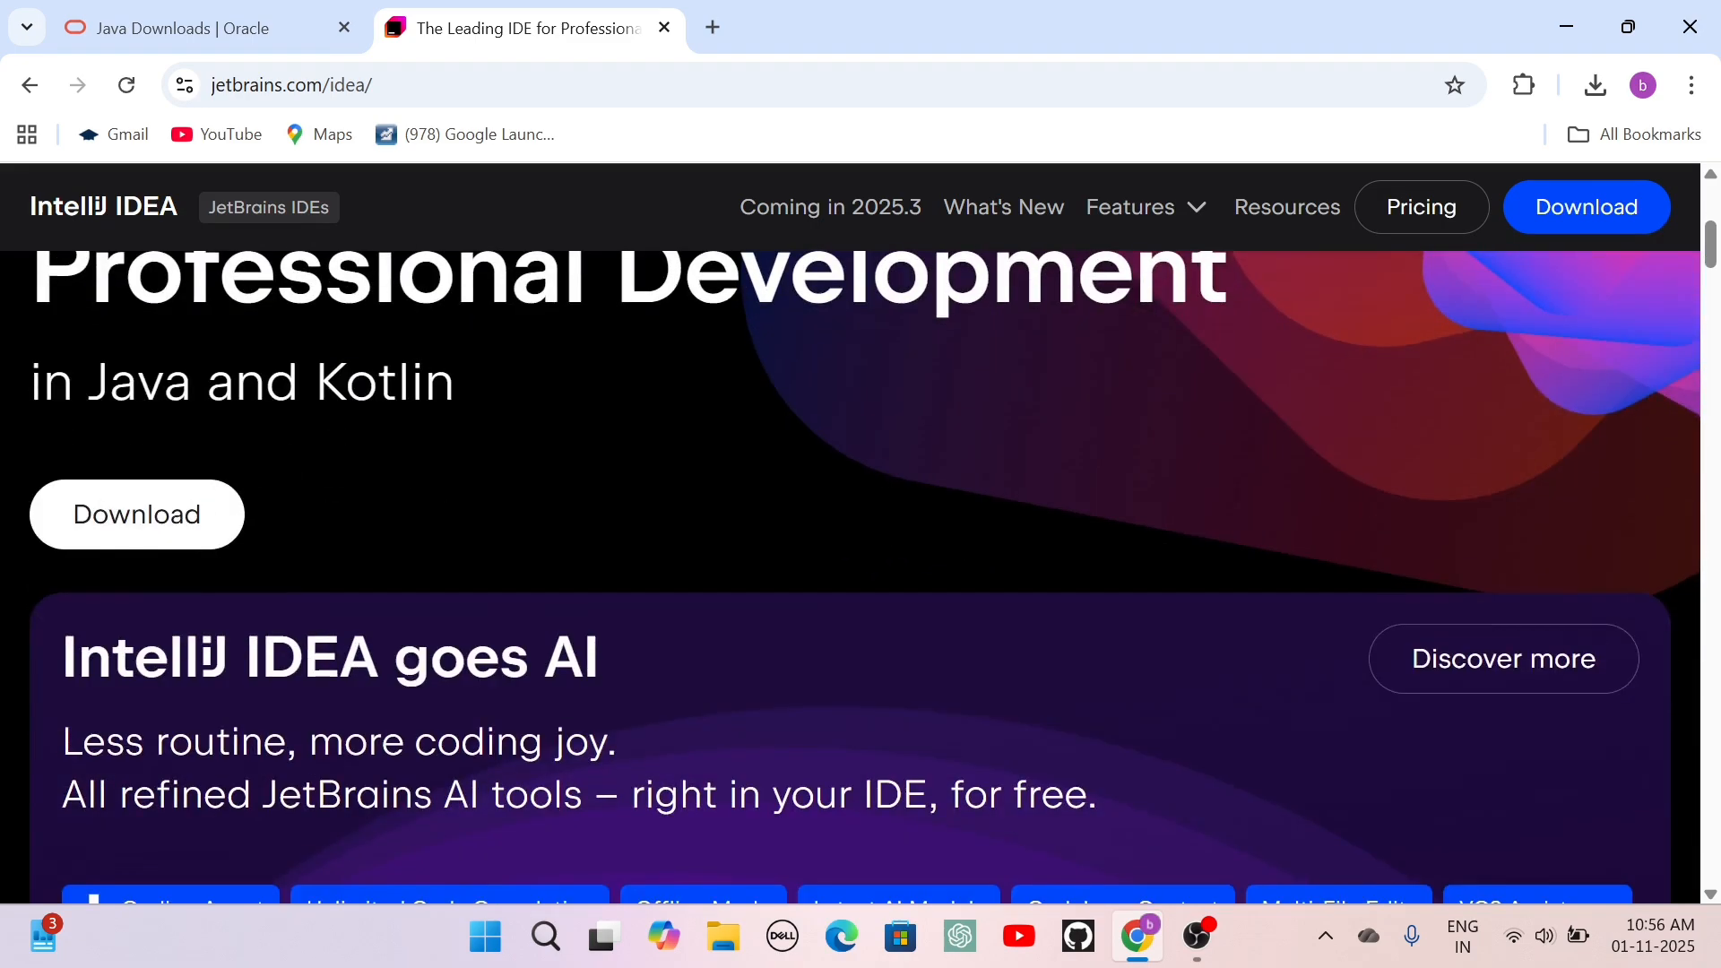
pyautogui.click(143, 513)
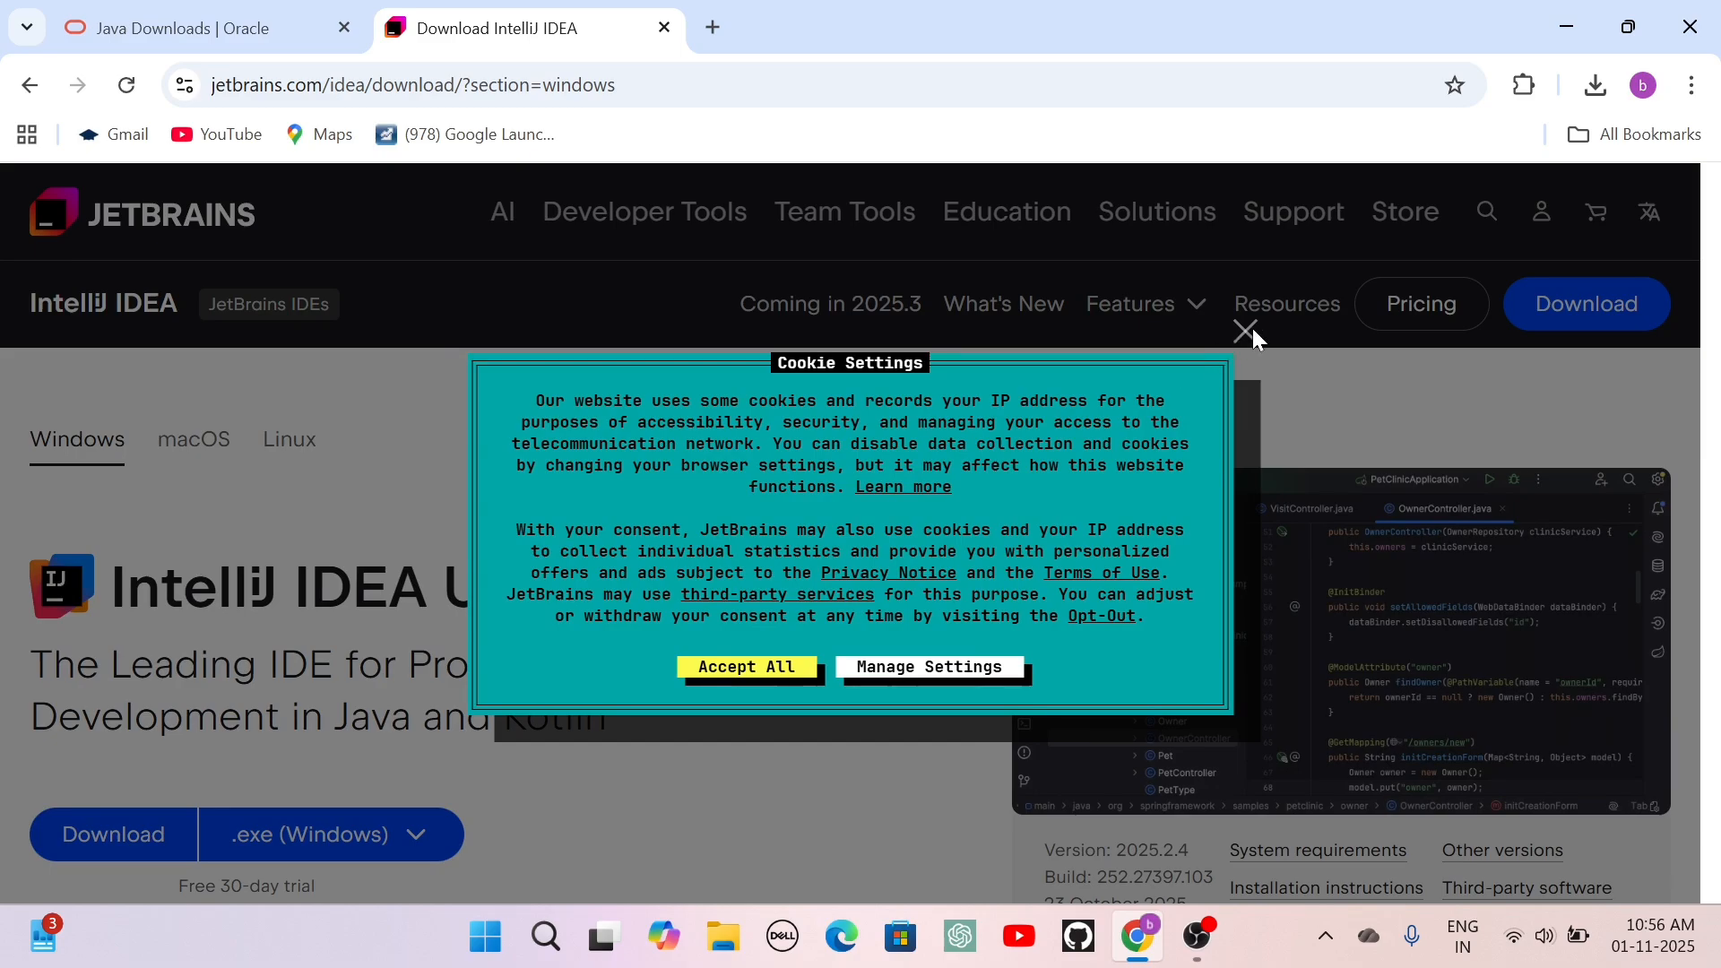
pyautogui.click(1245, 330)
# Download the .exe (Windows) installer of IntelliJ IDEA Community Edition and dismiss the cookie notice.
pyautogui.scroll(-1, 546, 671)
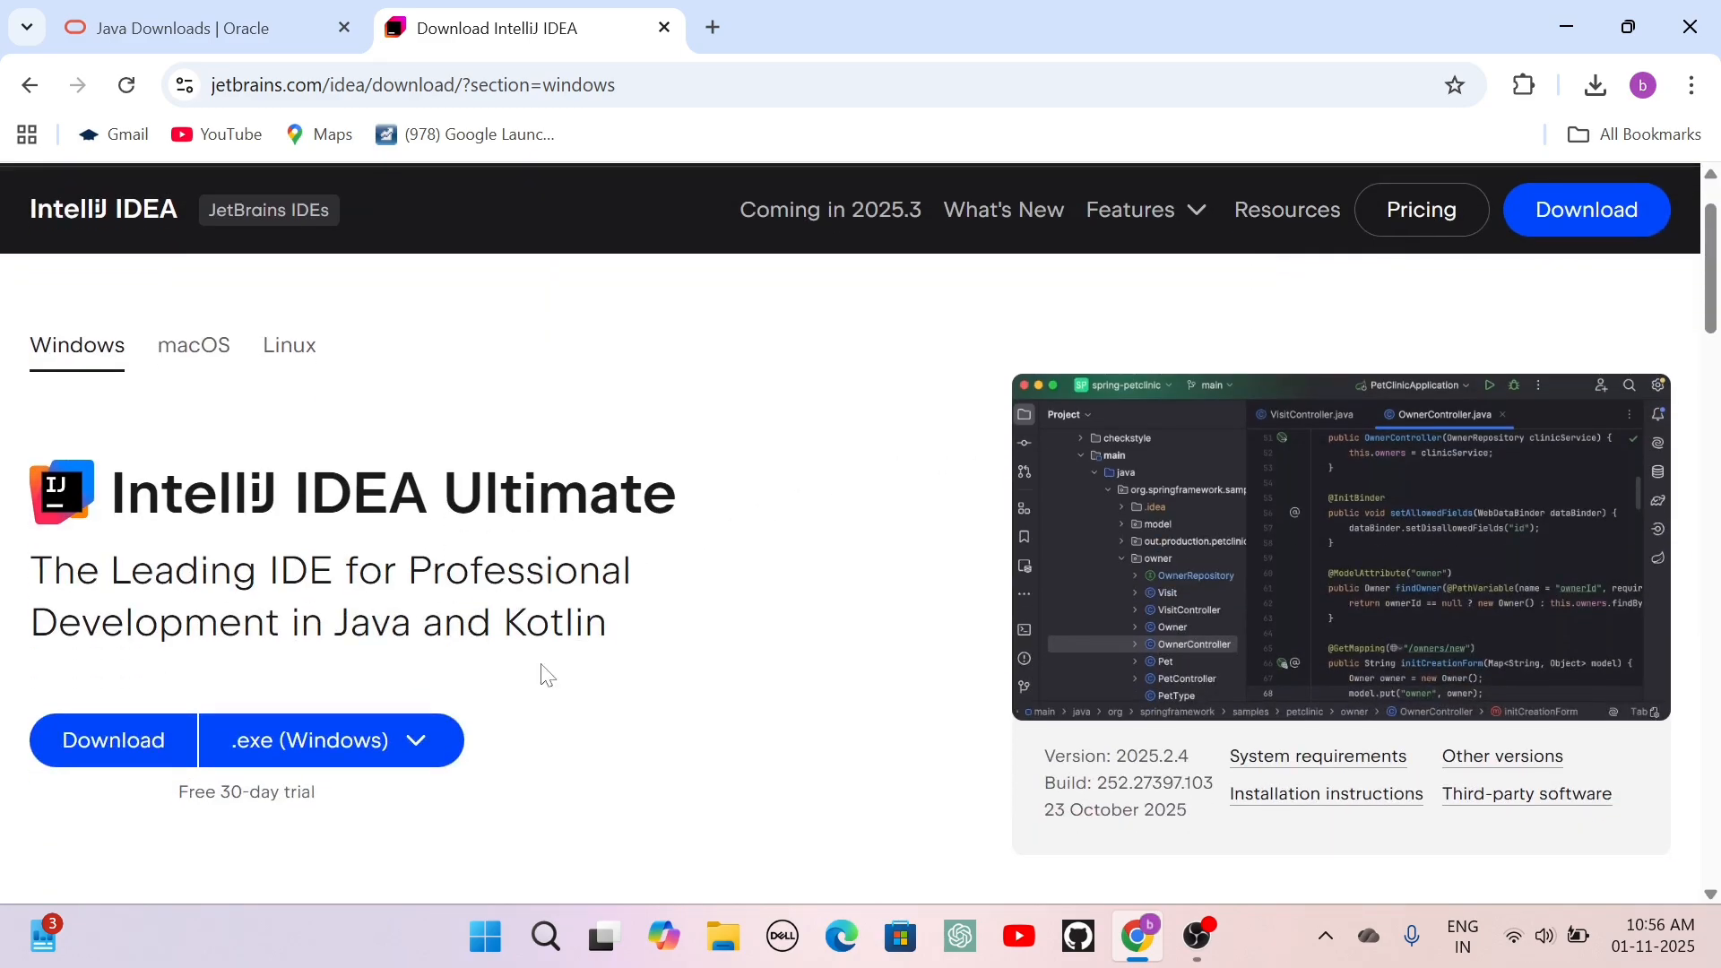
pyautogui.scroll(-10, 542, 667)
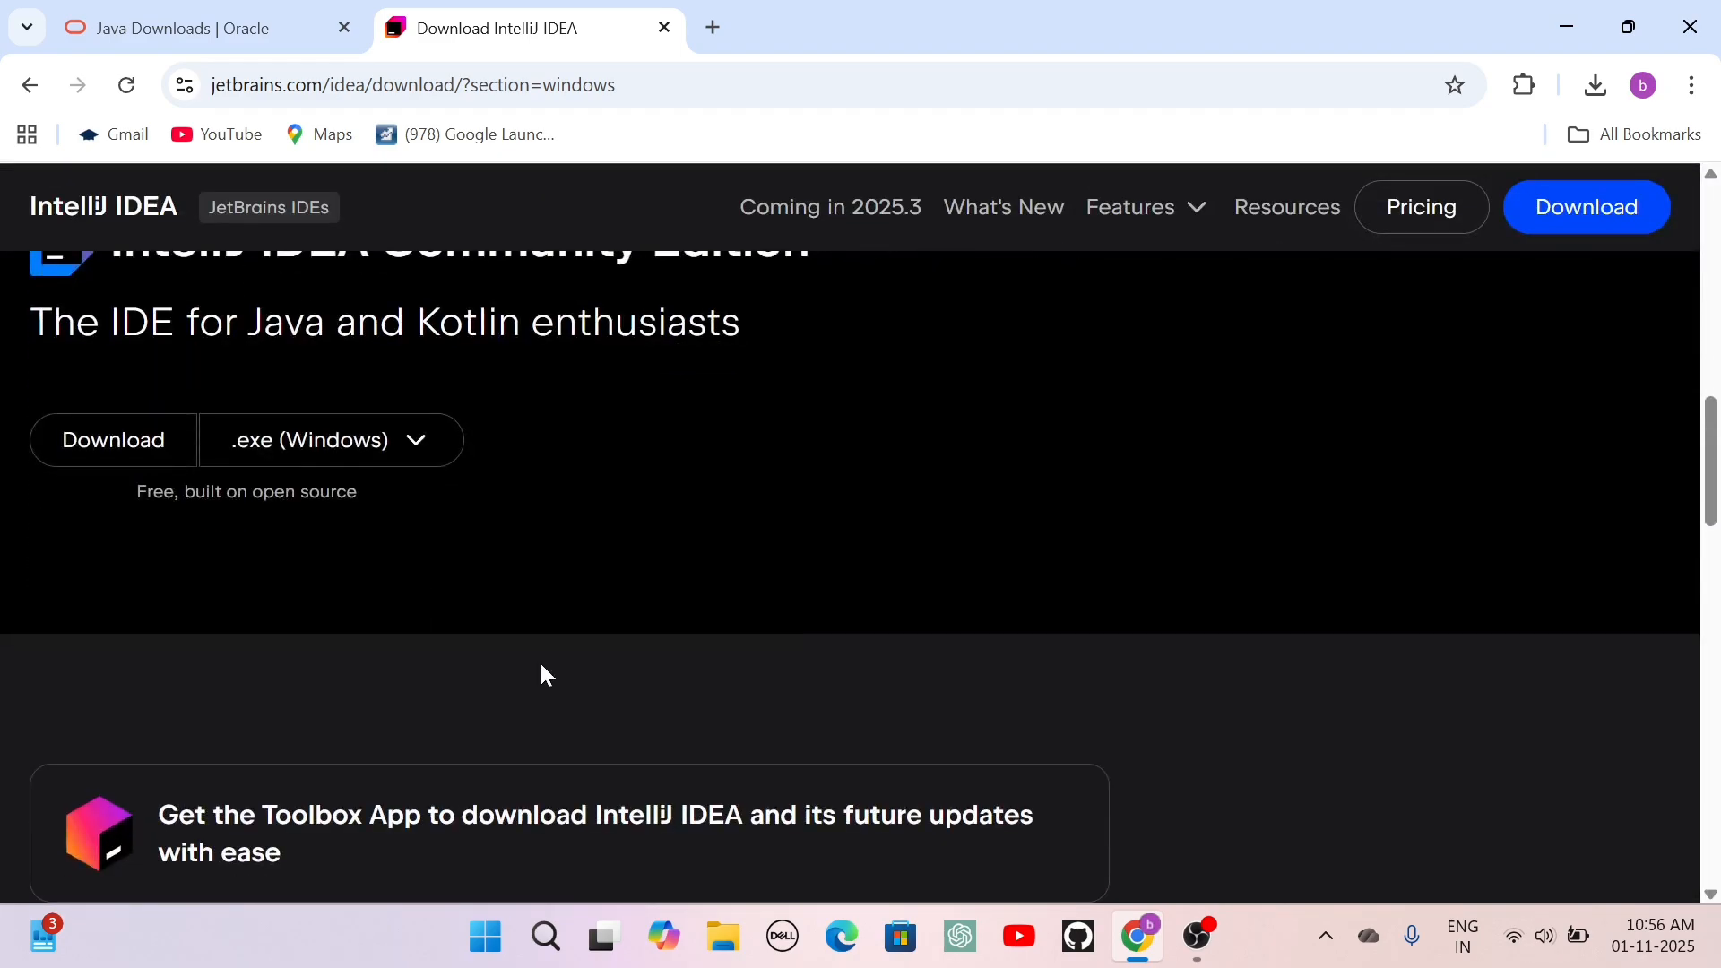
pyautogui.click(392, 445)
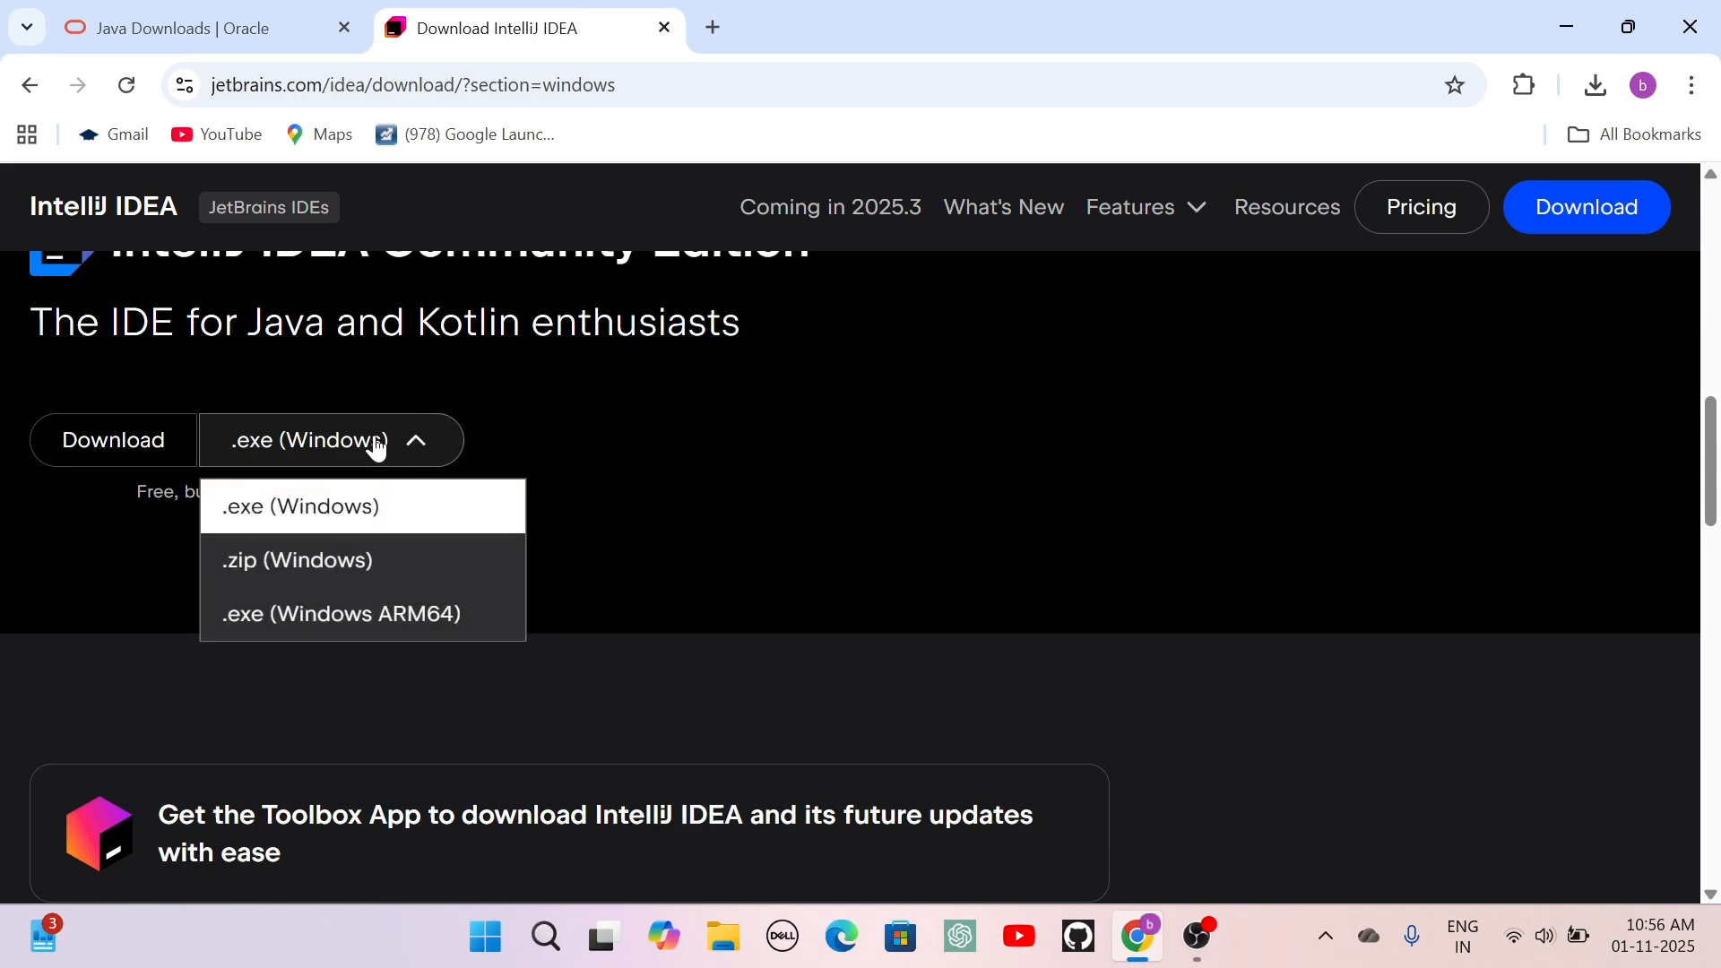
pyautogui.click(265, 496)
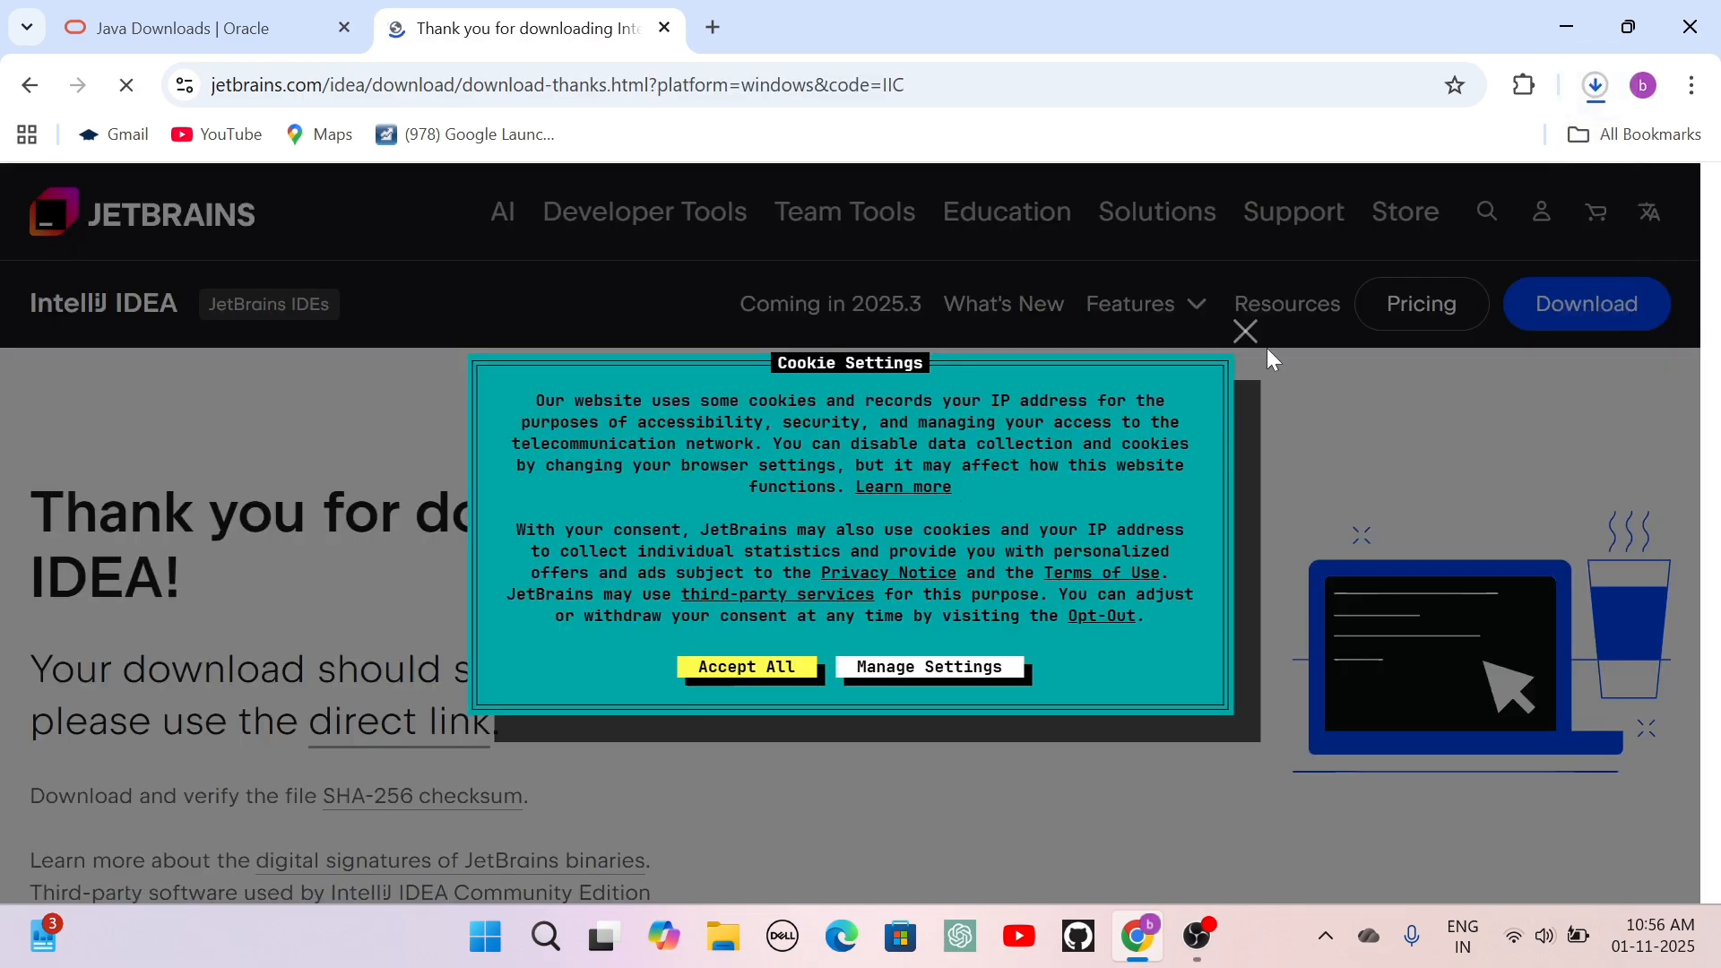
pyautogui.click(1246, 333)
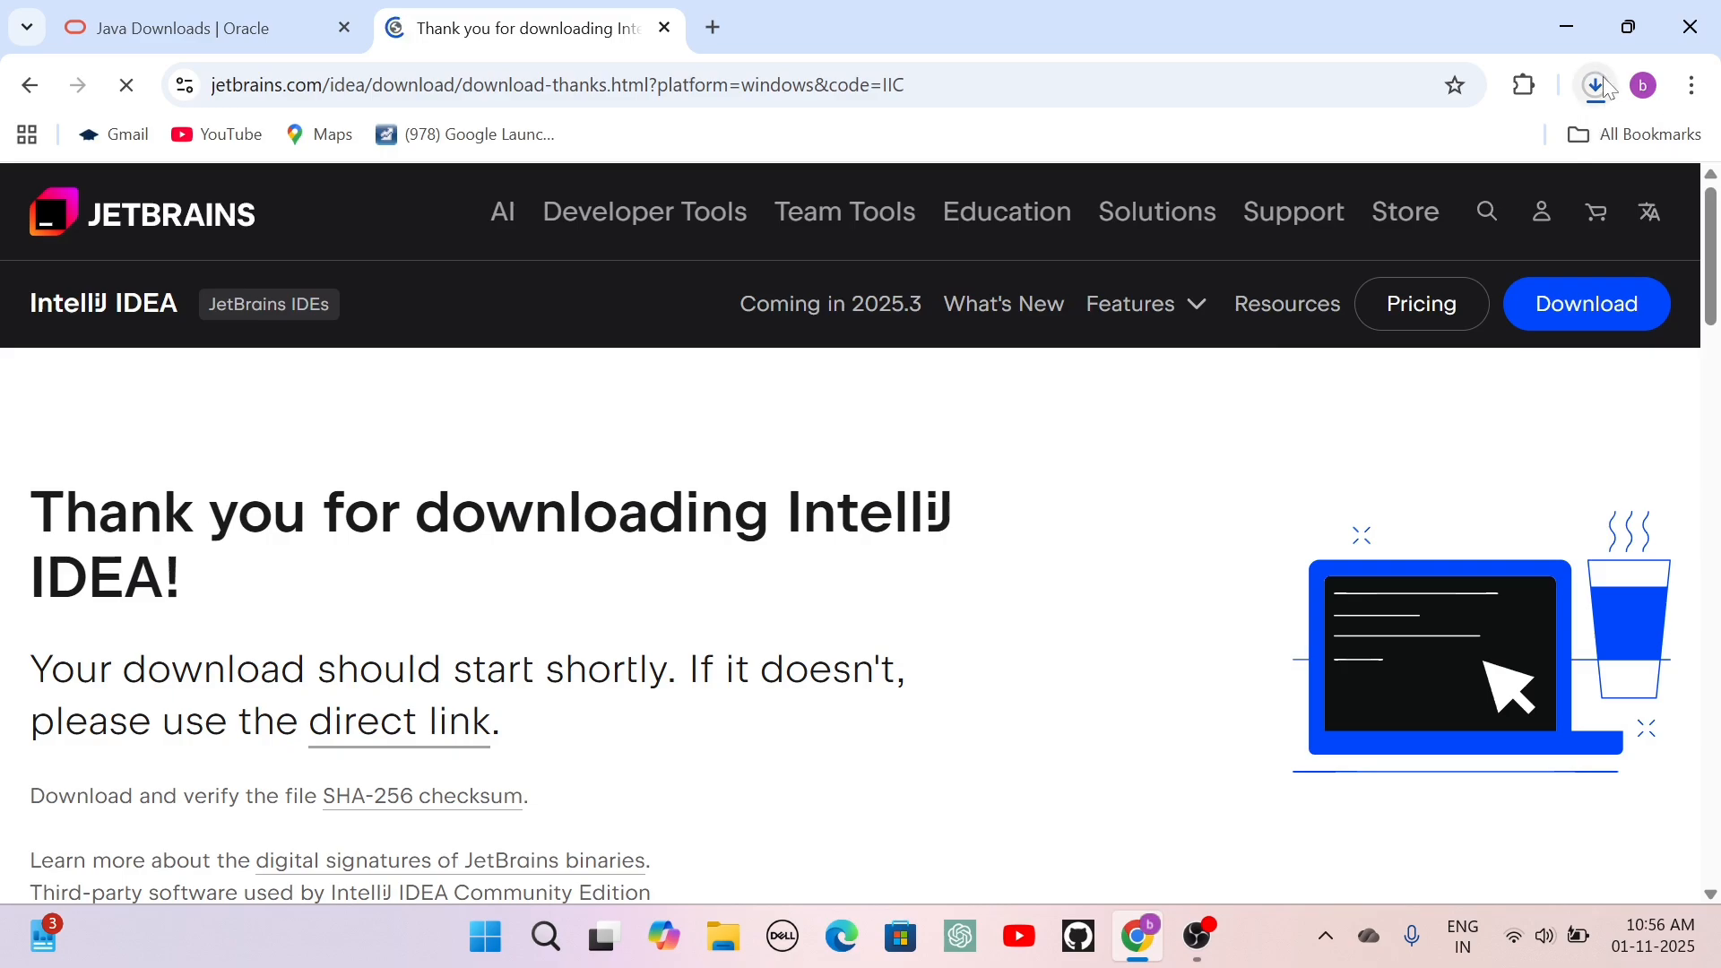
# Launch the downloaded ideaIC-2025.2.4.exe installer and minimize the browser.
pyautogui.click(1607, 86)
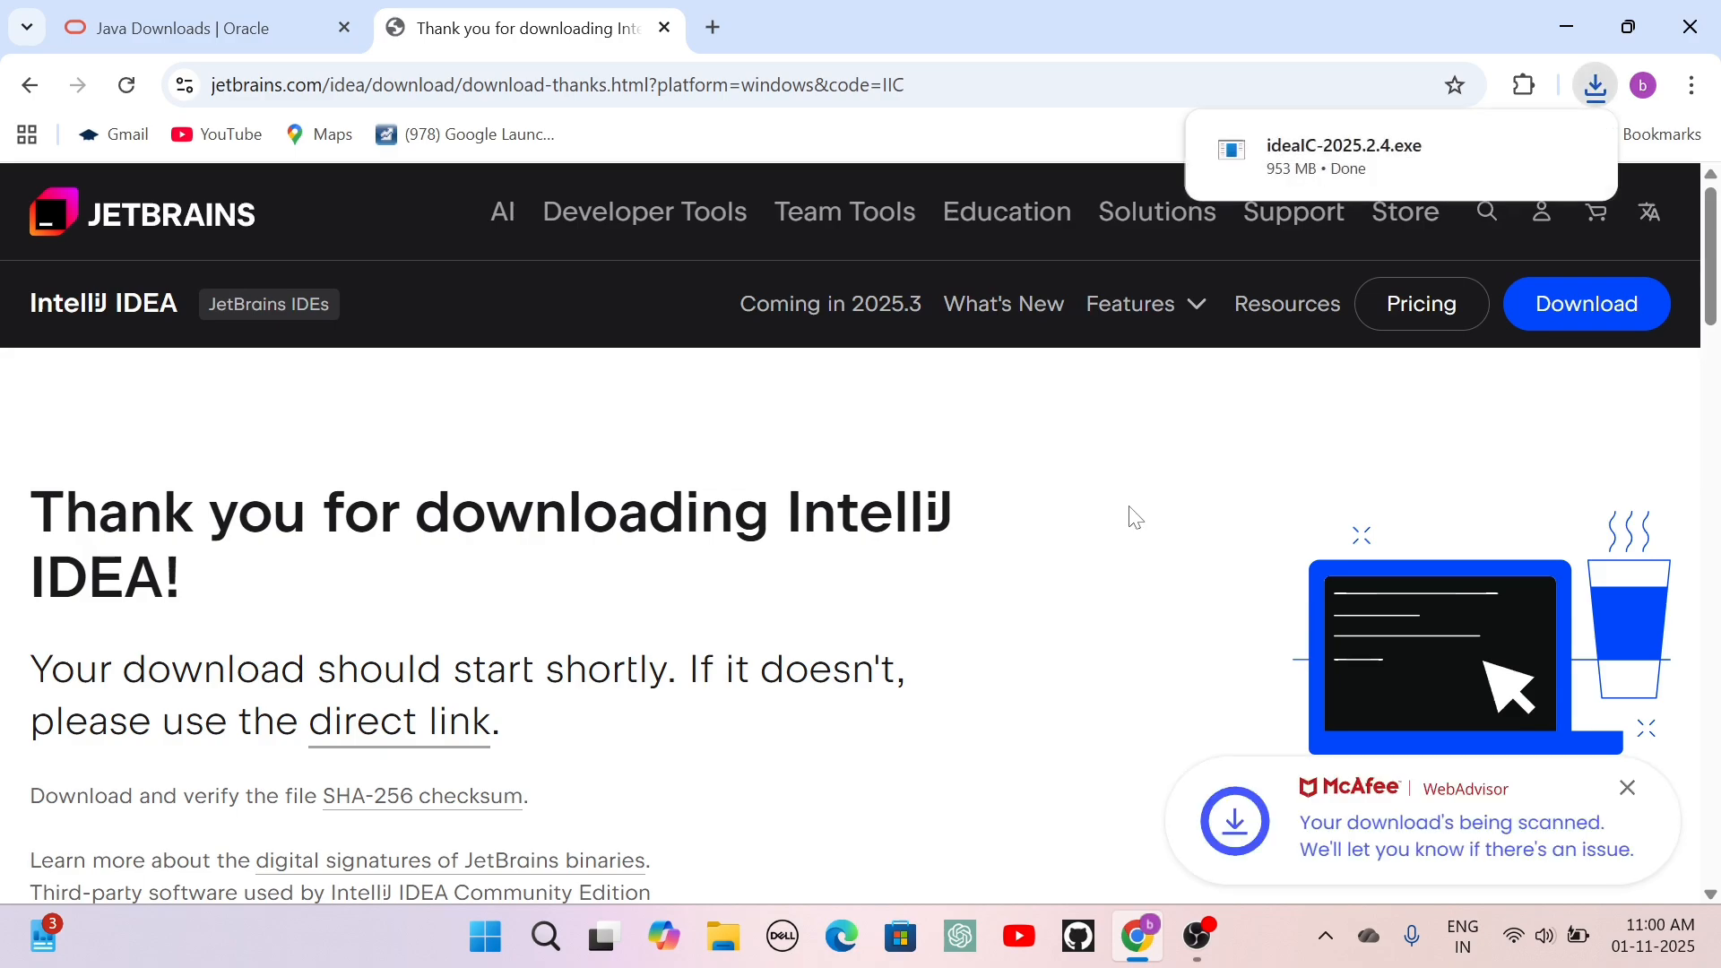
pyautogui.rightClick(1393, 170)
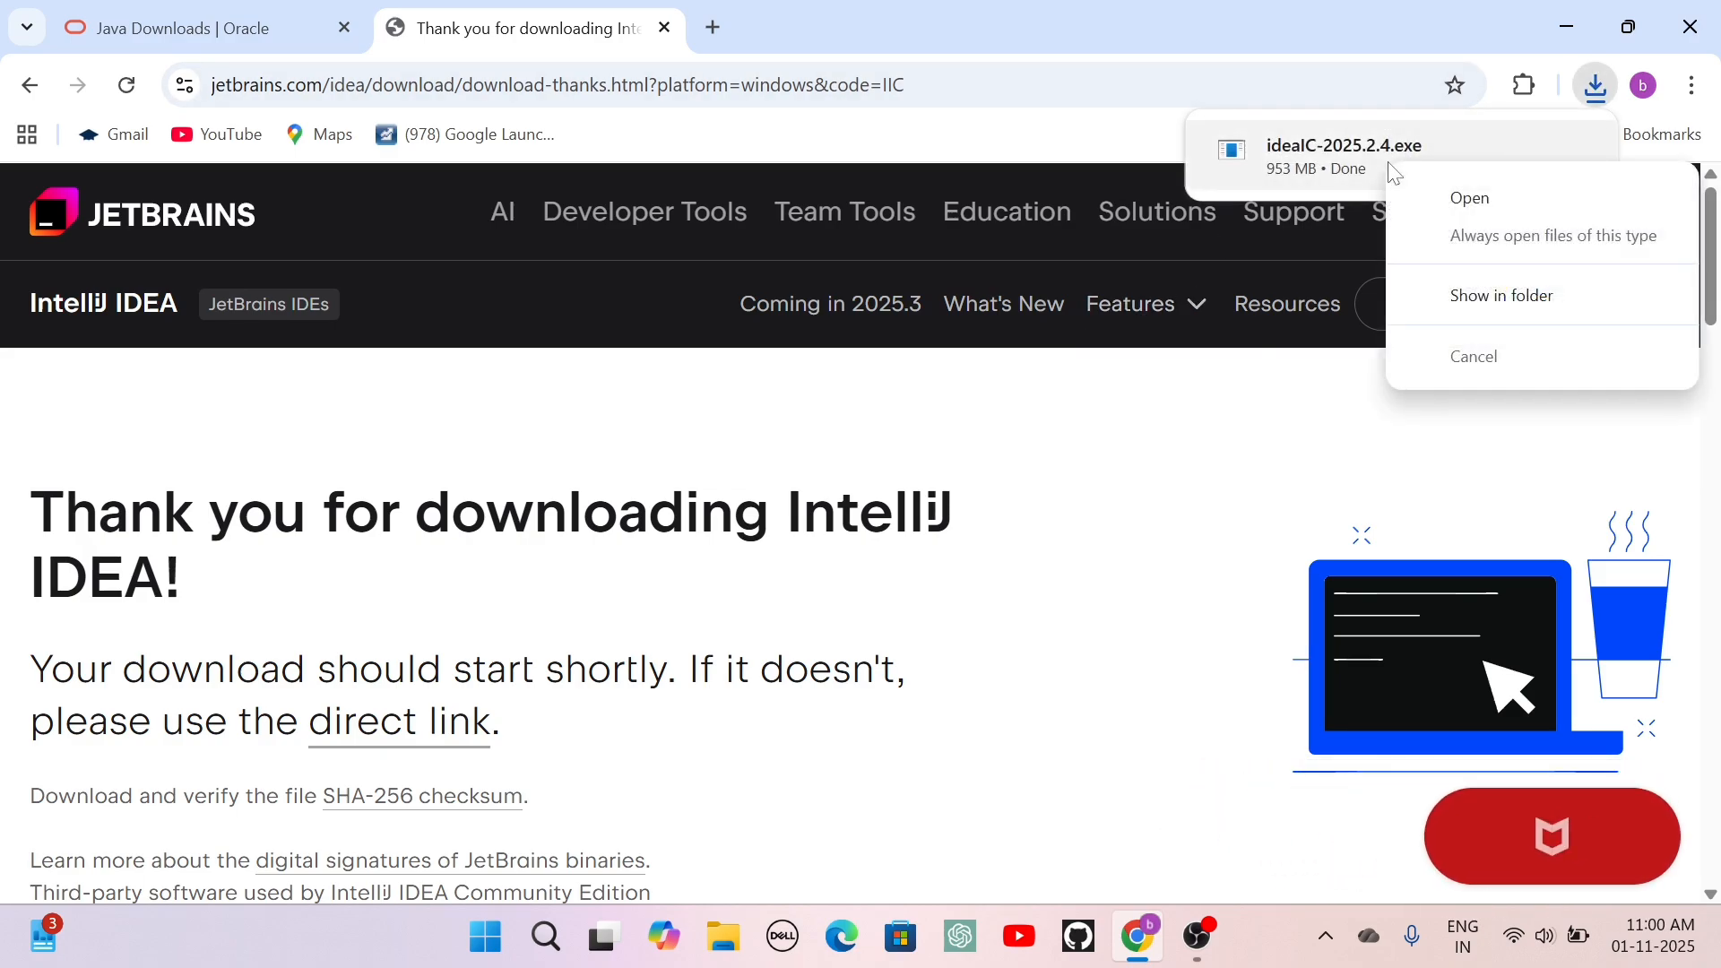
pyautogui.click(1458, 199)
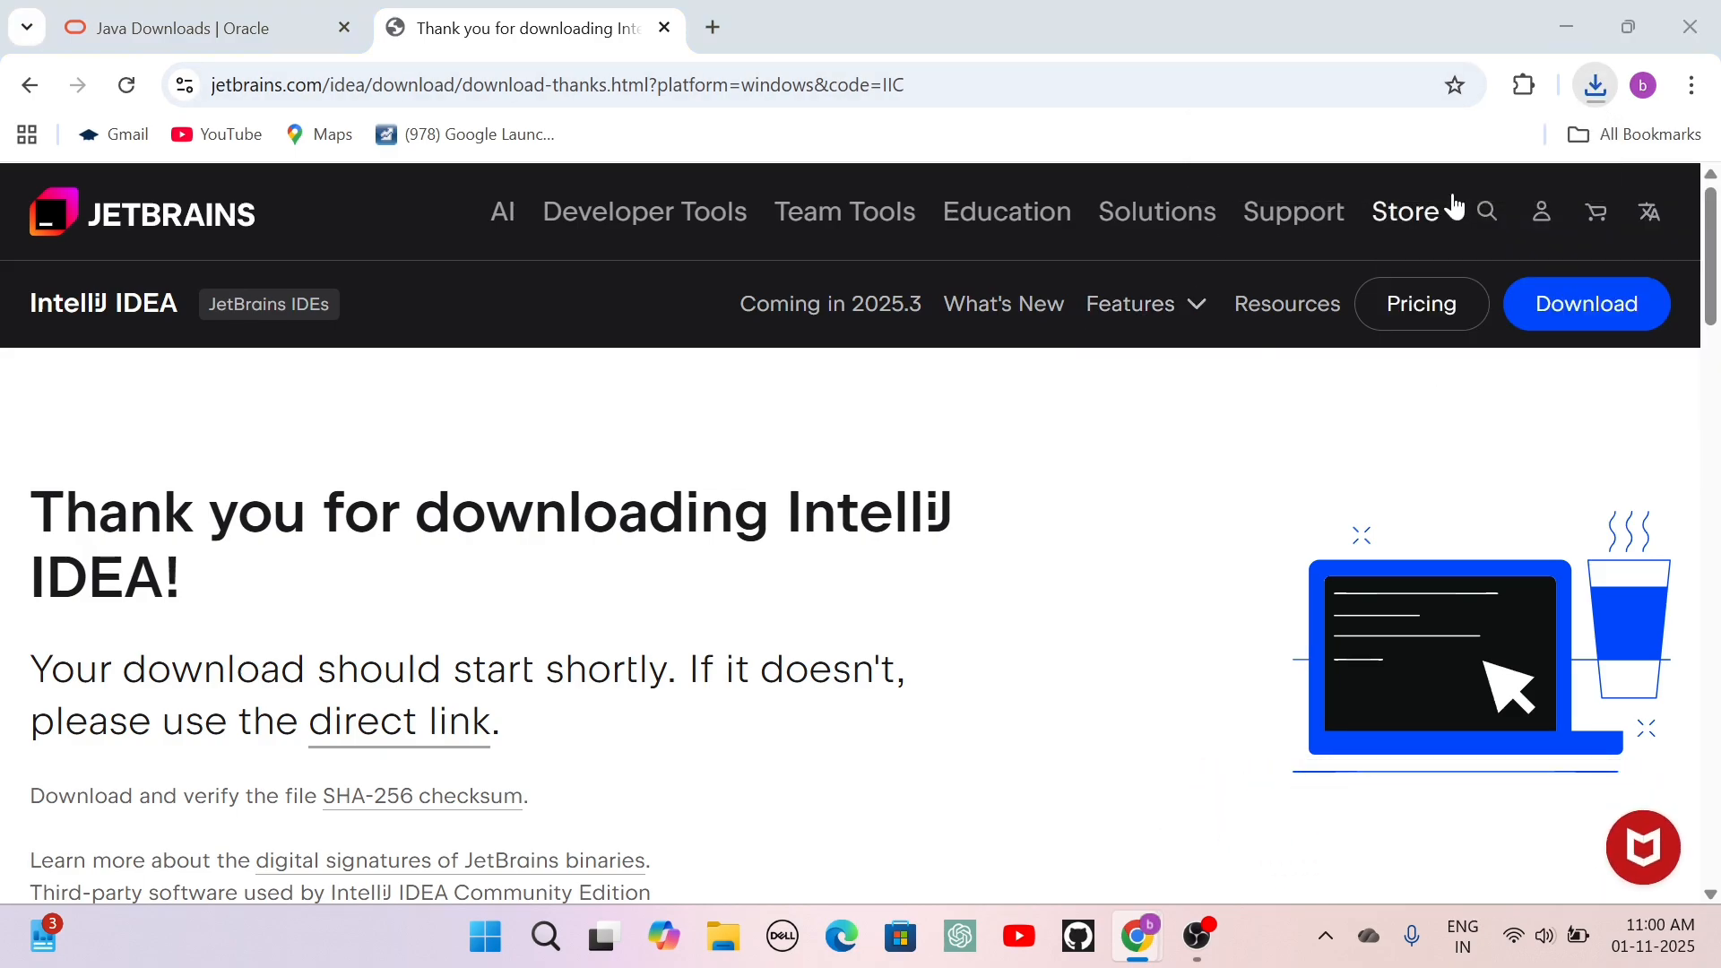
pyautogui.click(1570, 28)
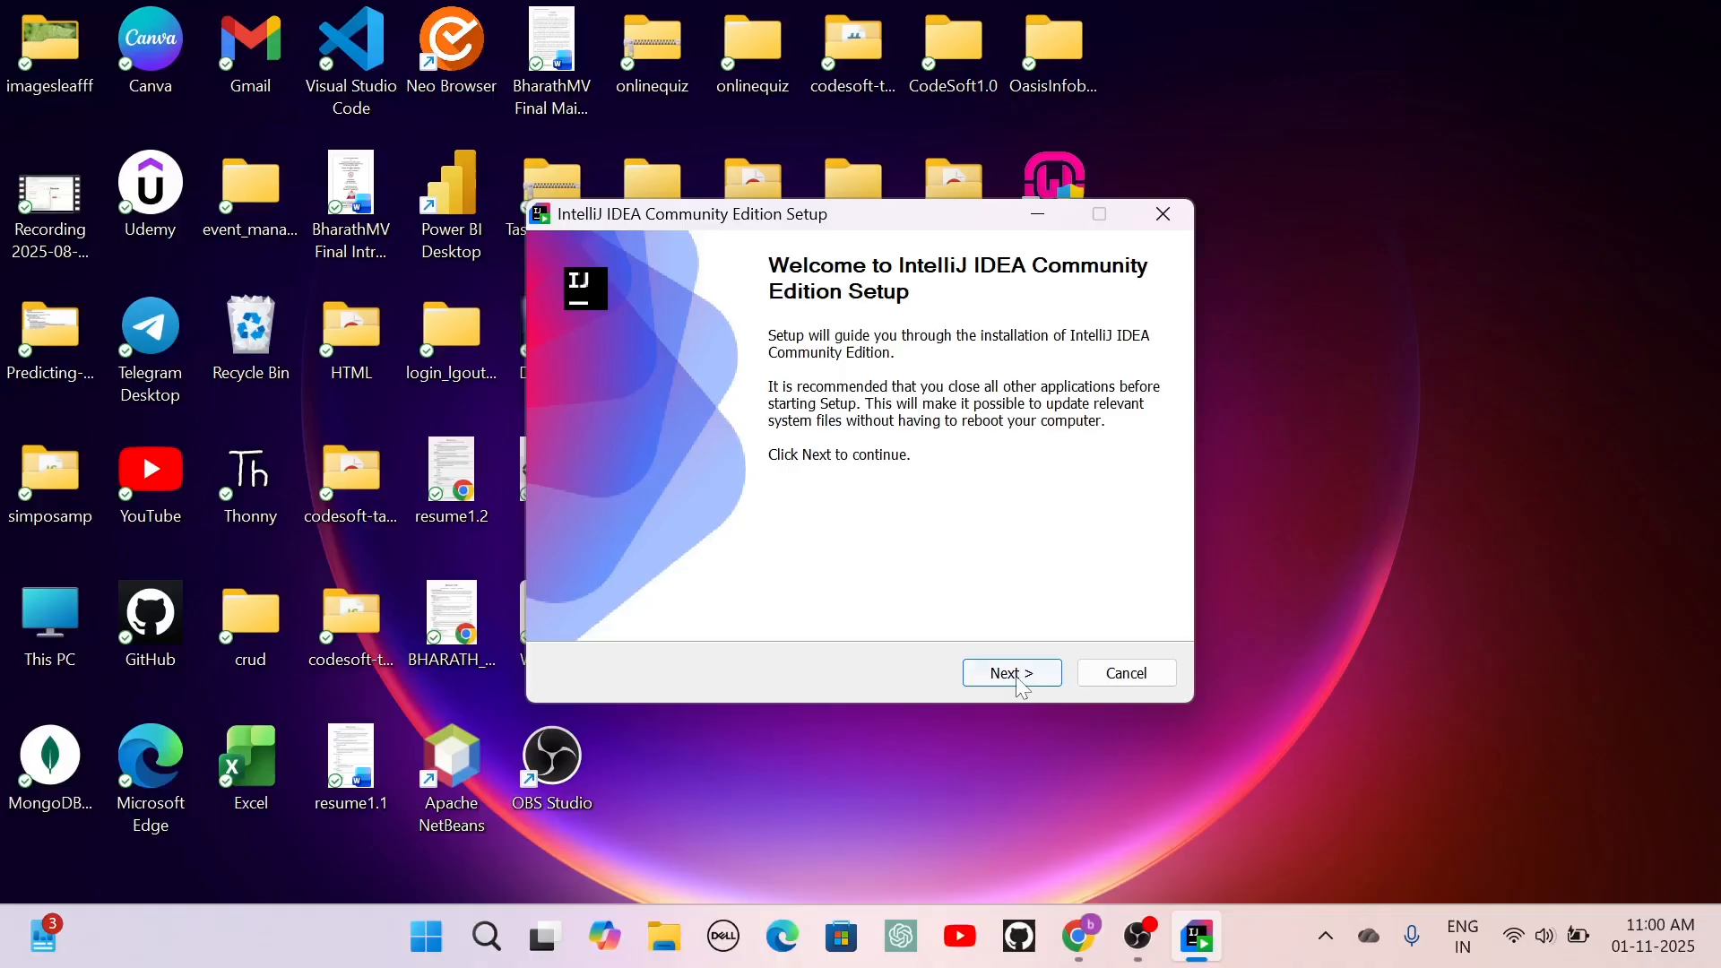
# Start installing IntelliJ IDEA Community Edition in the default folder, with a desktop shortcut and the JetBrains Start Menu folder.
pyautogui.click(1020, 681)
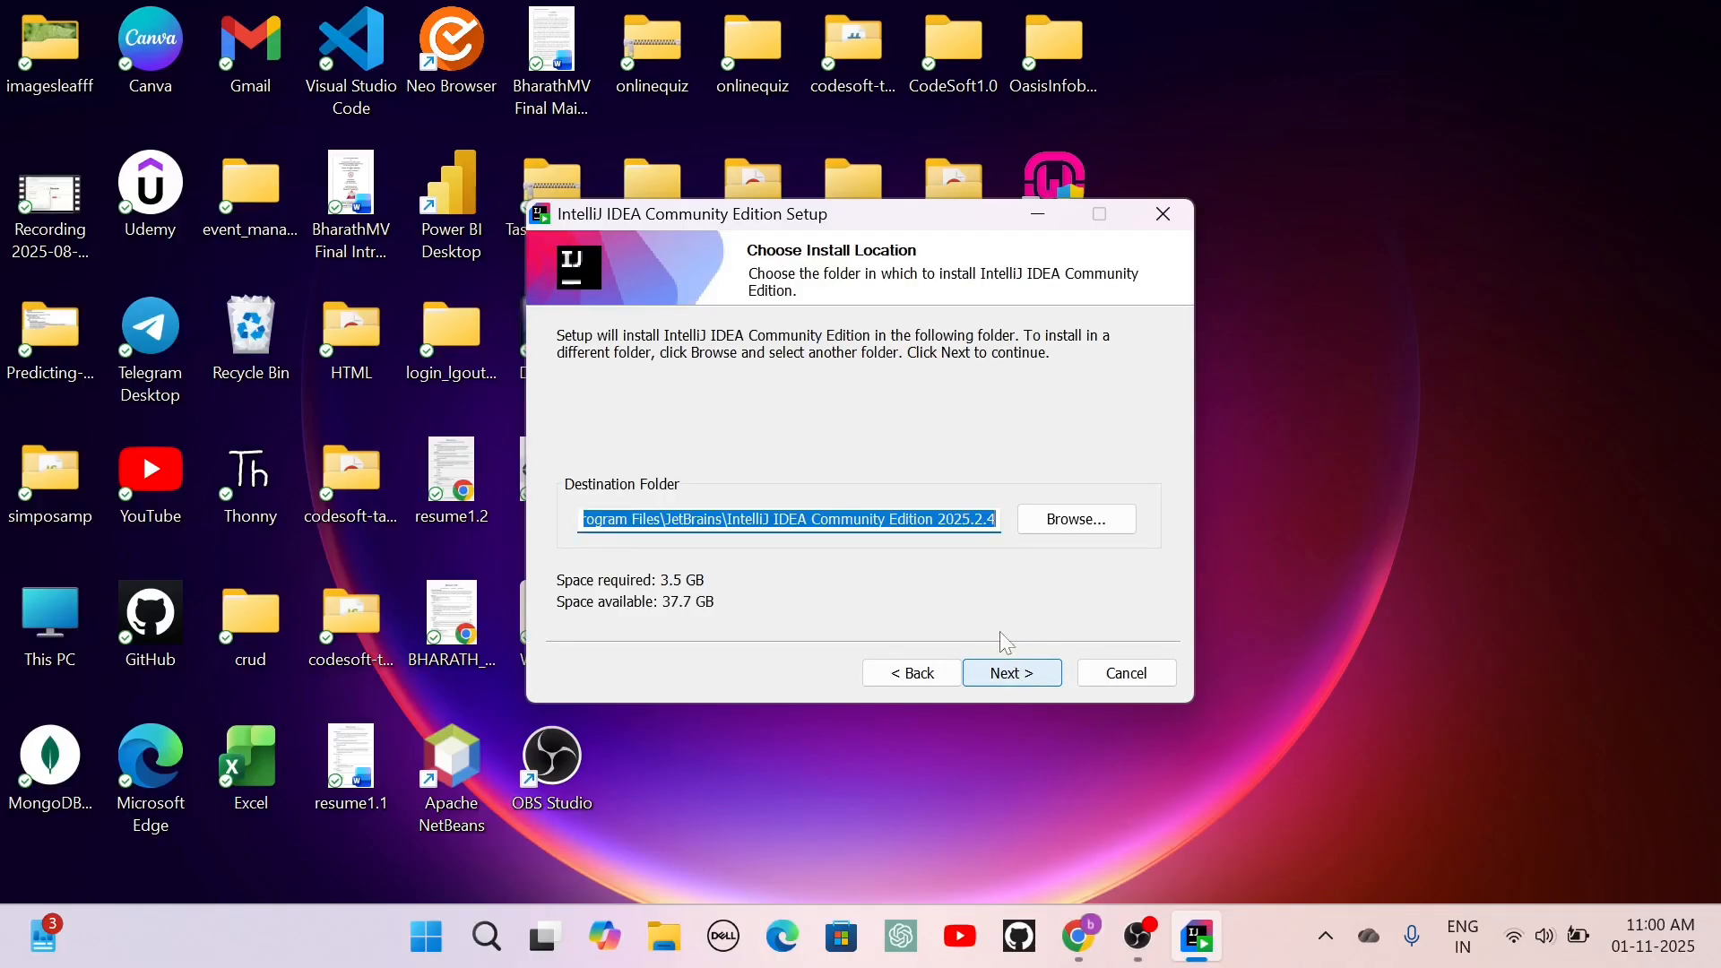
pyautogui.click(1029, 678)
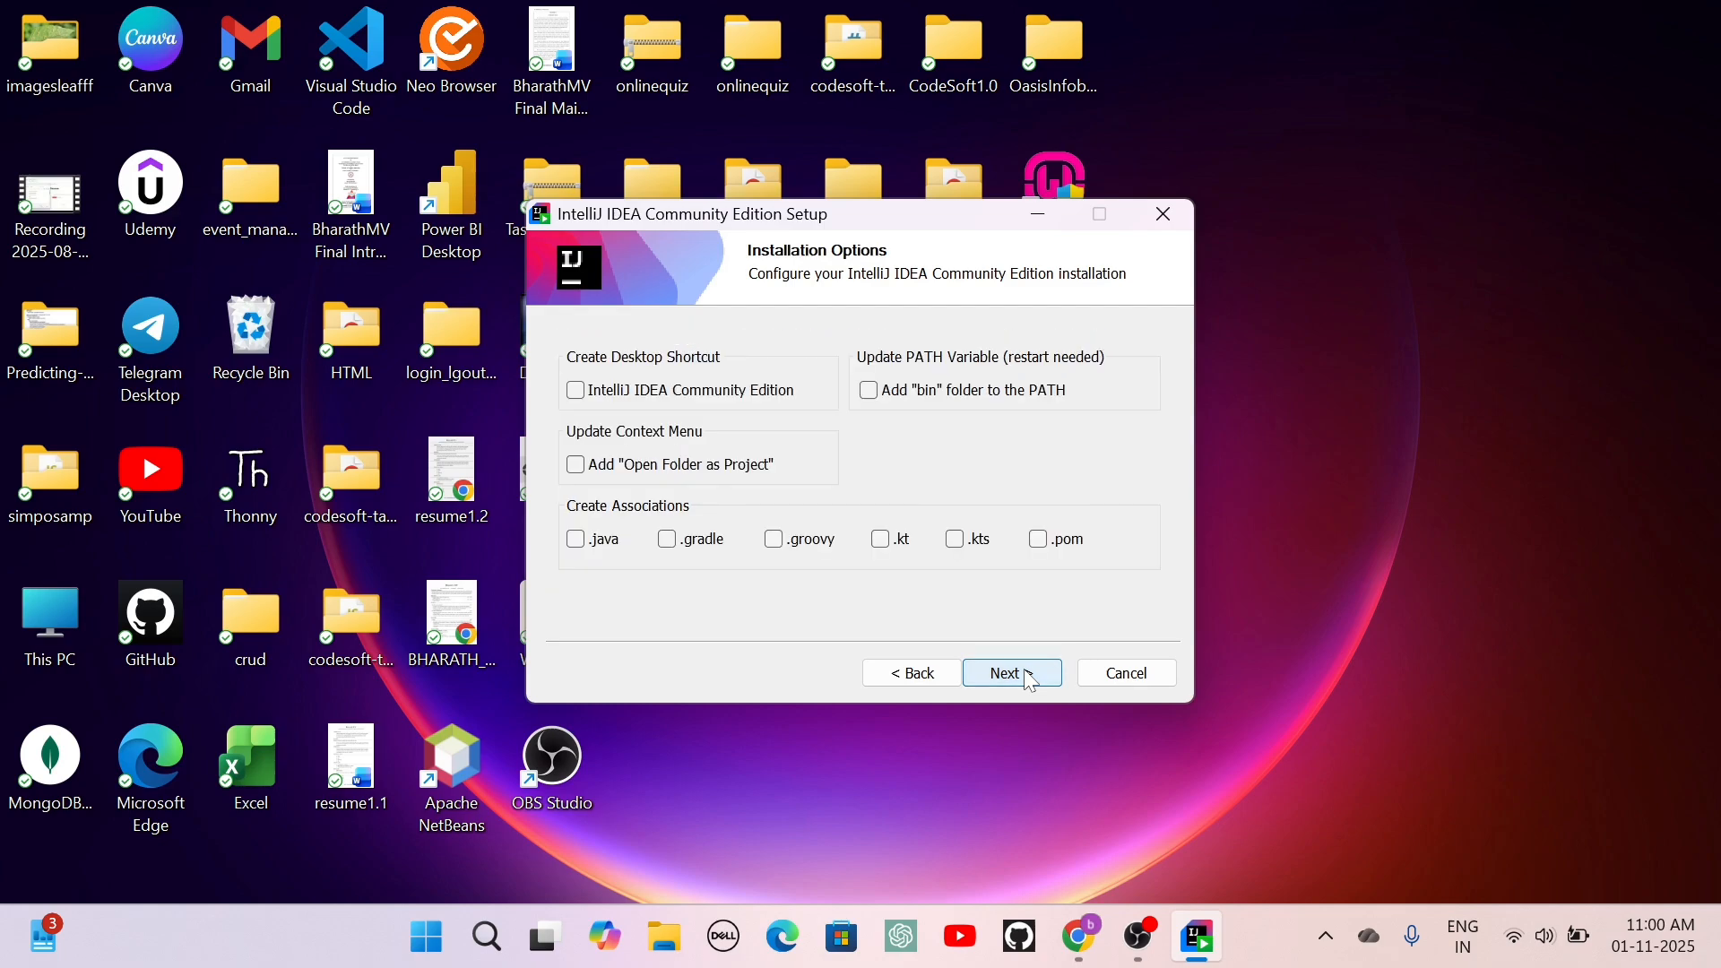
pyautogui.click(578, 395)
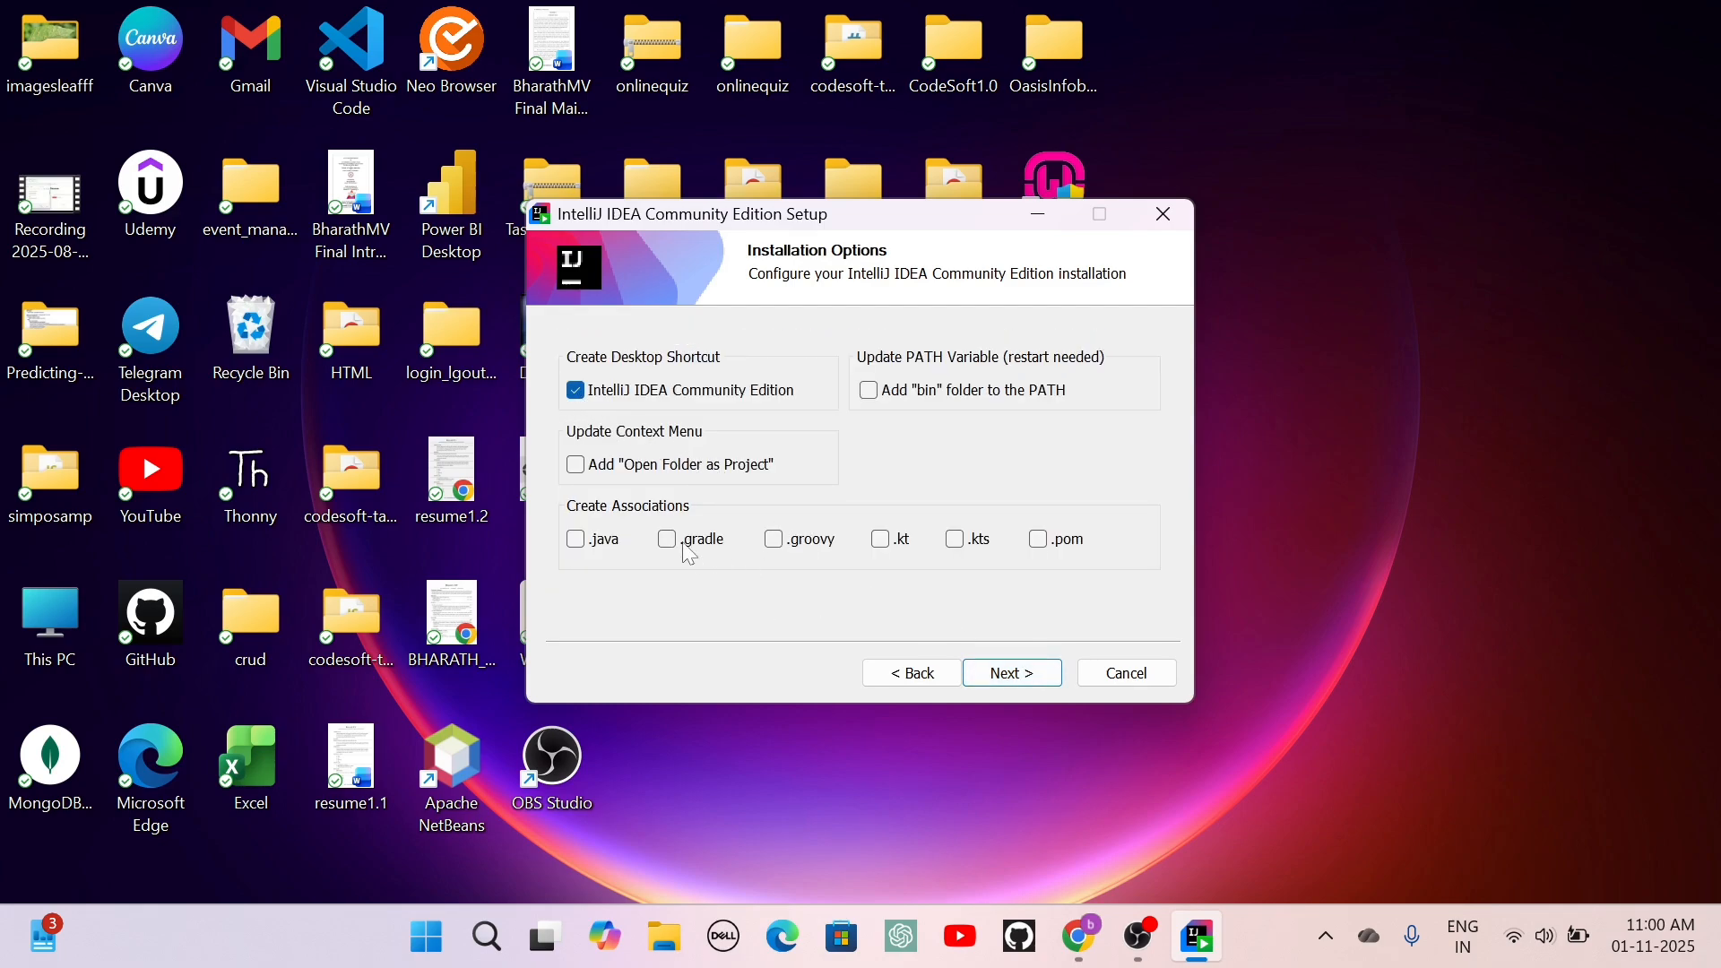
pyautogui.click(1013, 674)
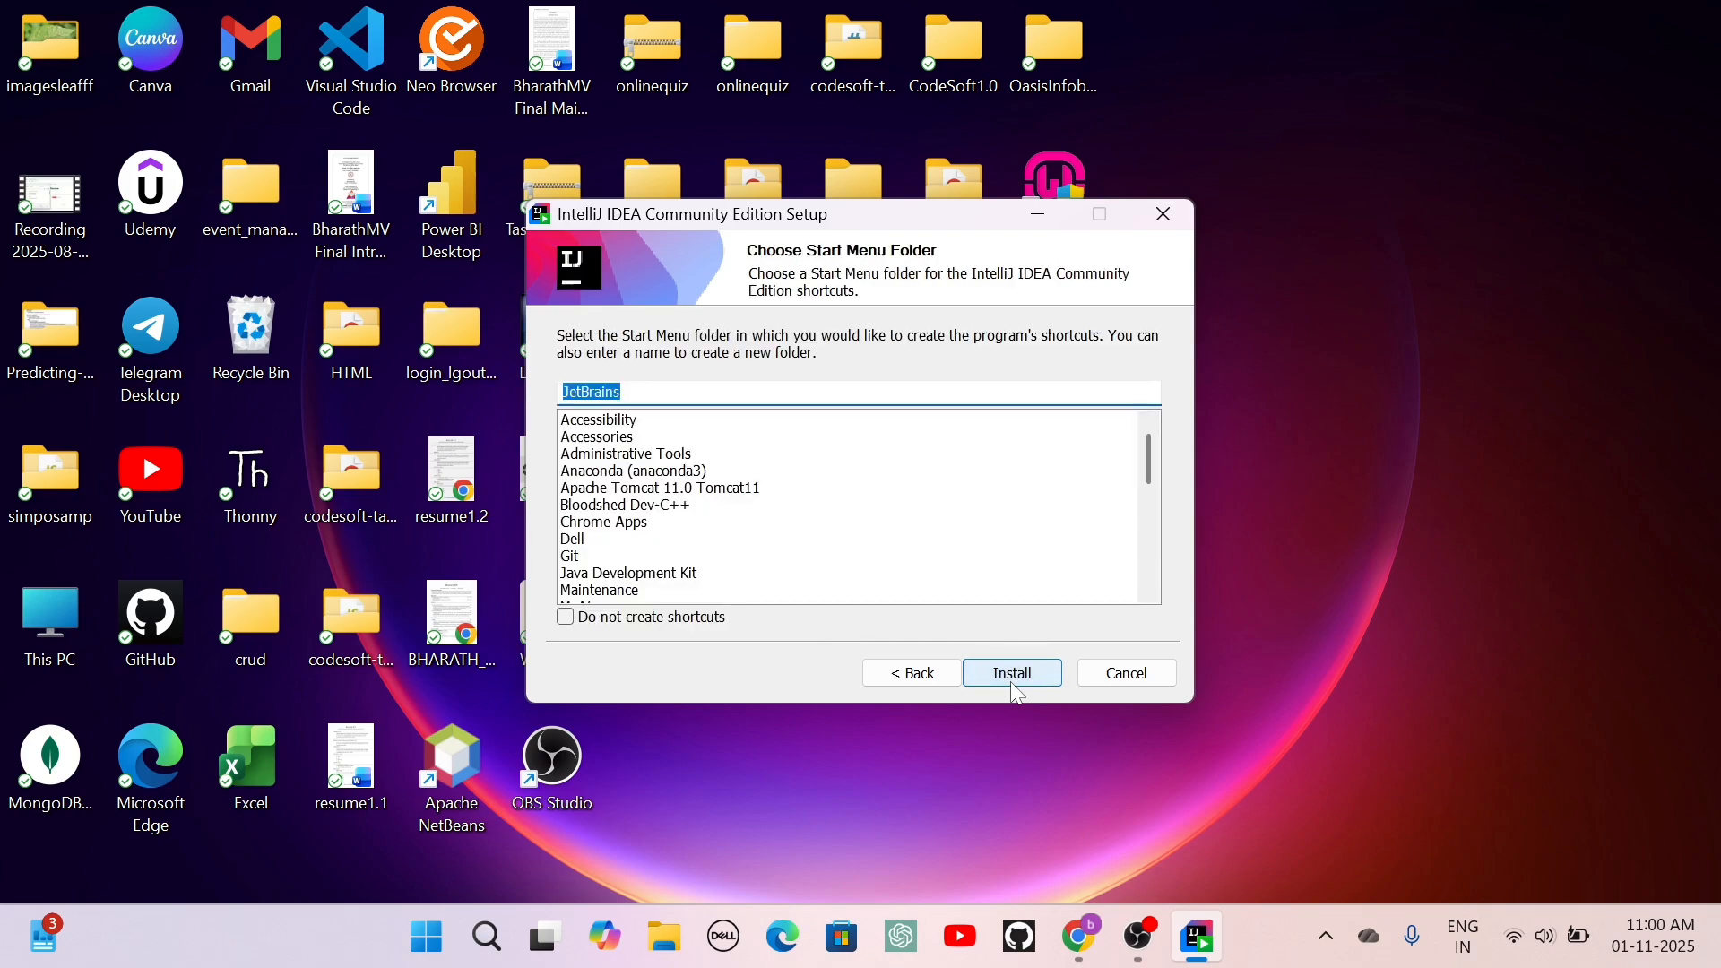
pyautogui.click(1014, 685)
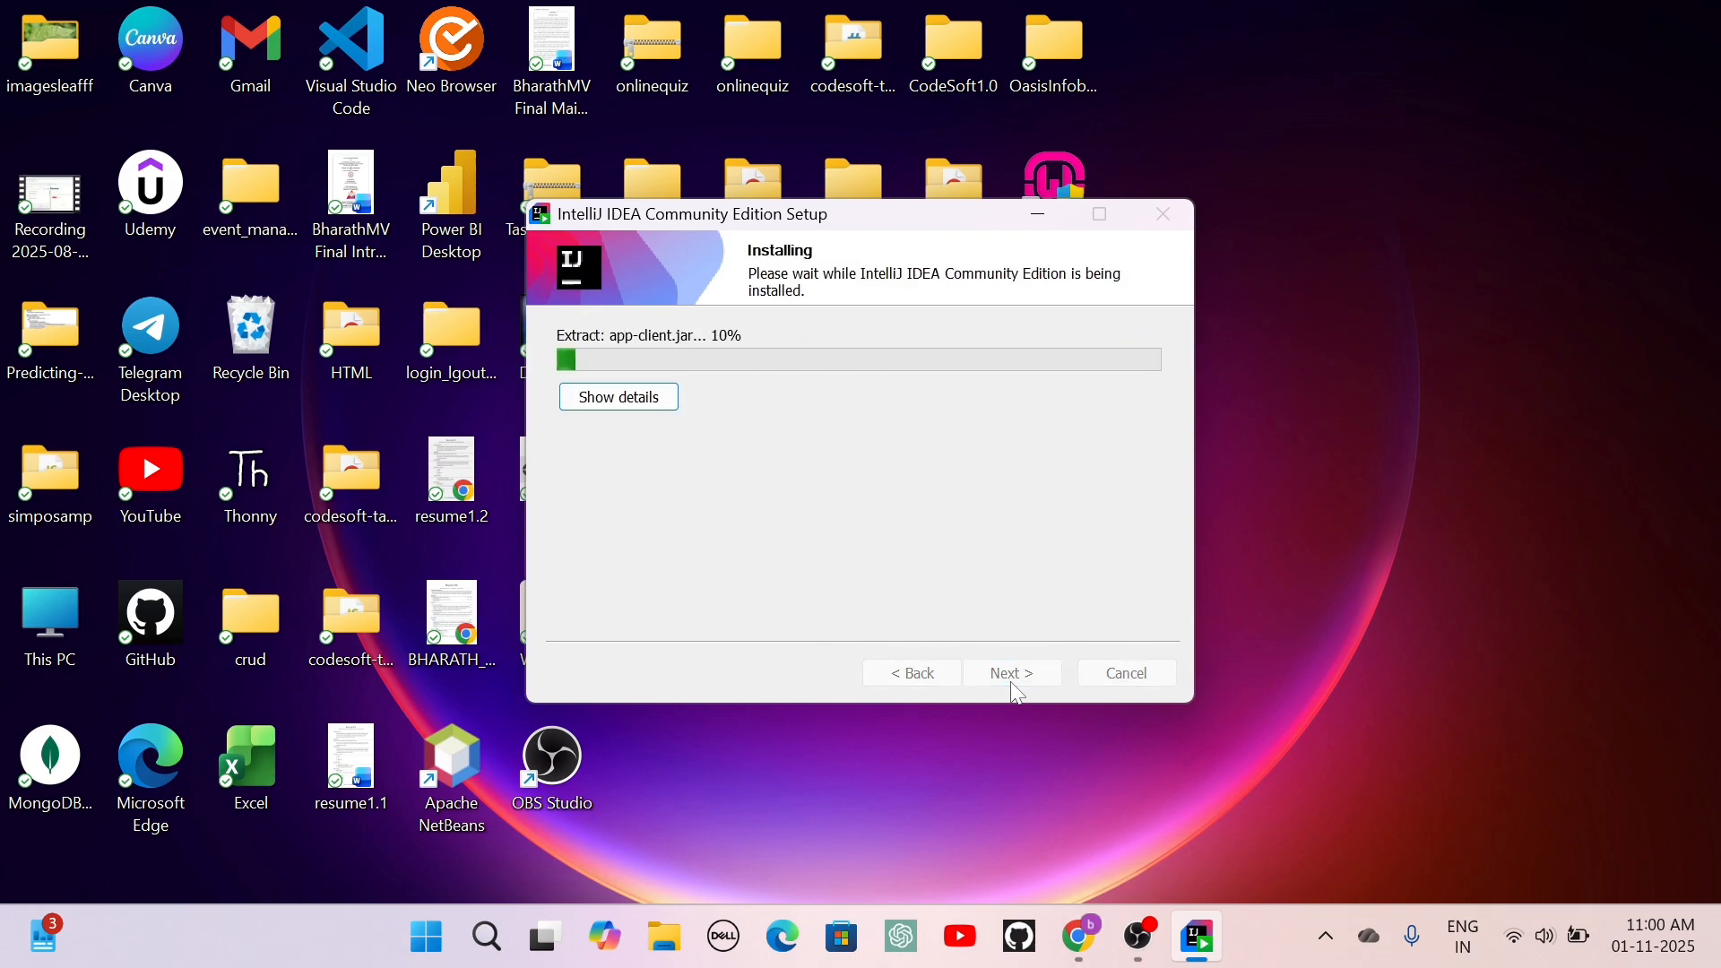